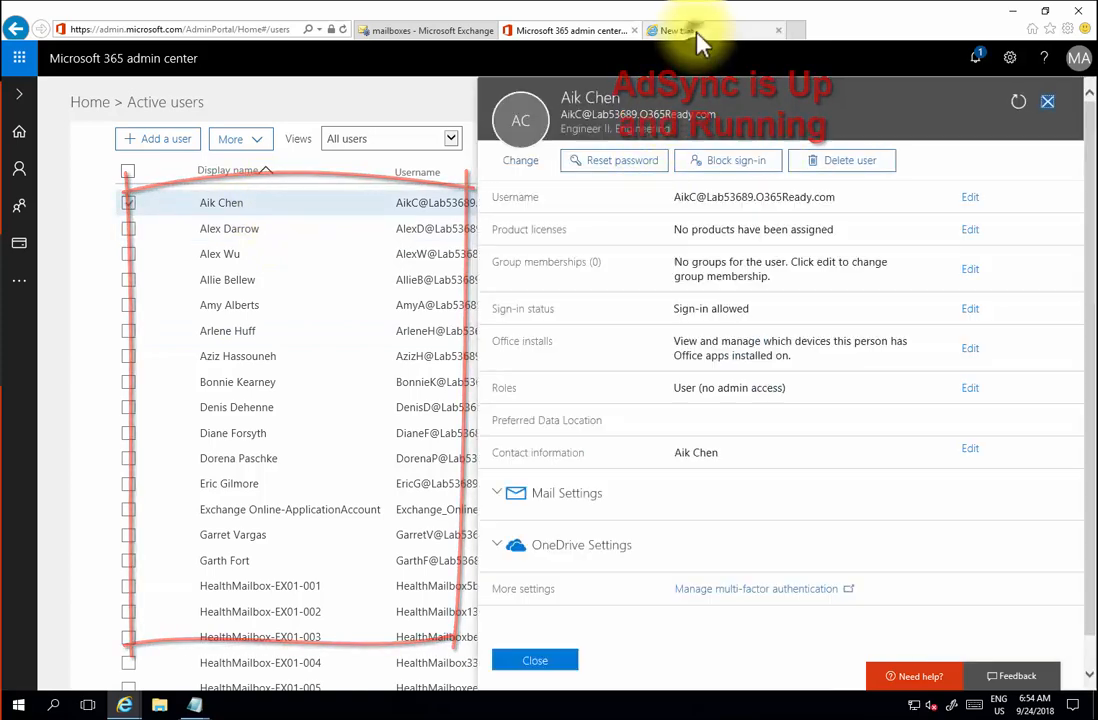
- Open a new blank tab in Internet Explorer
left_click(699, 32)
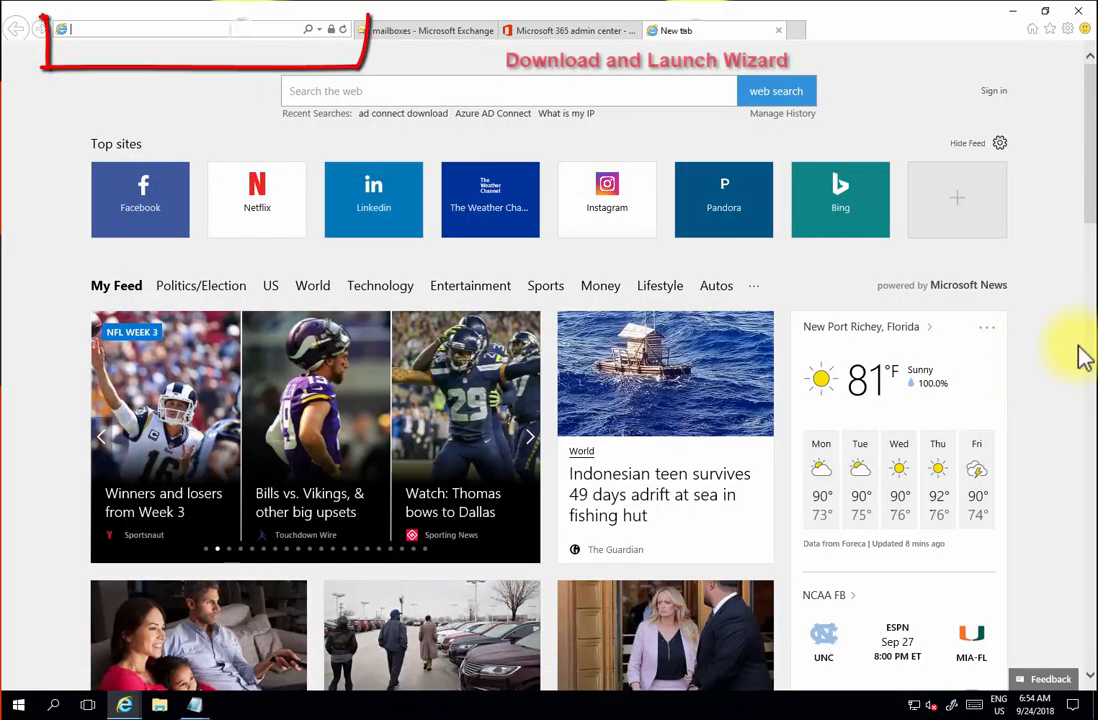
- Download HybridSetup.exe from storageprod.blob.core.windows.net/o365exchangehybrid and run it
type("https://mshrcs")
type("storageprod.blob.core.windows.net/o365exchangehybrid/HybridSetup.exe")
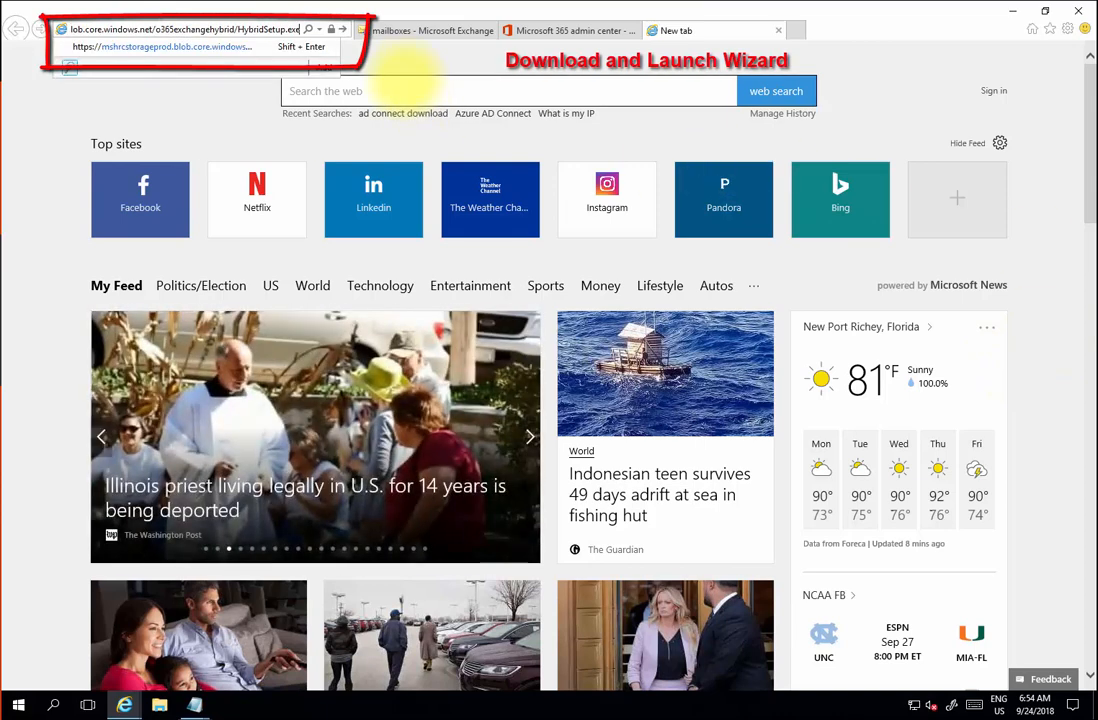
key("Return")
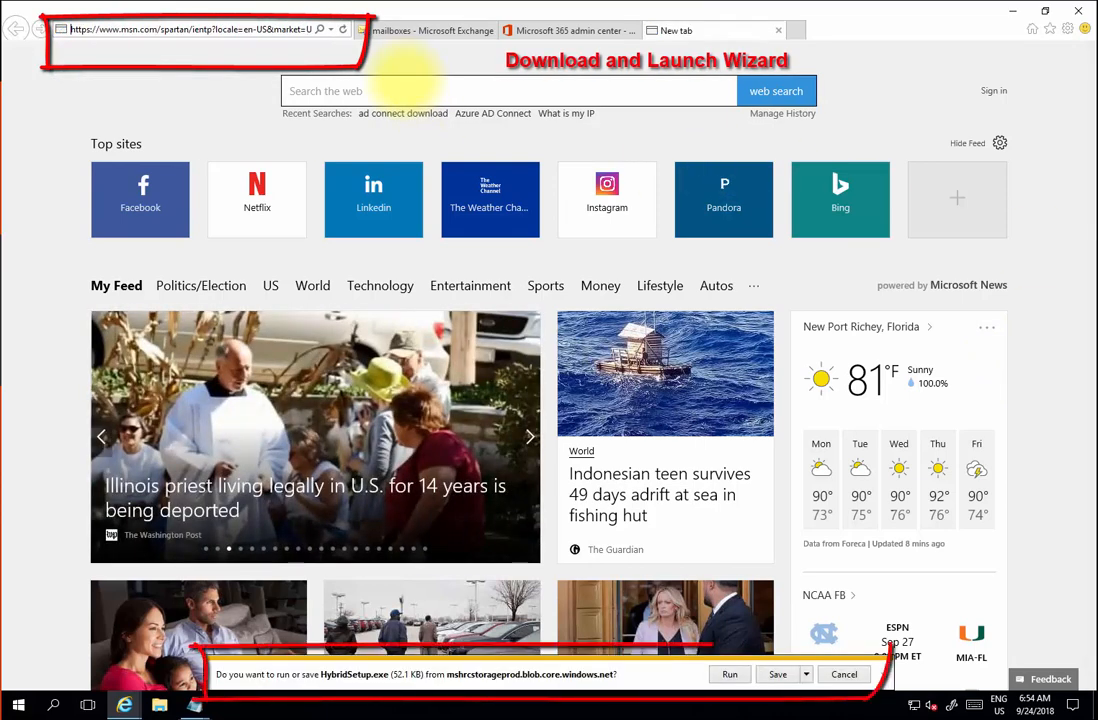
left_click(733, 676)
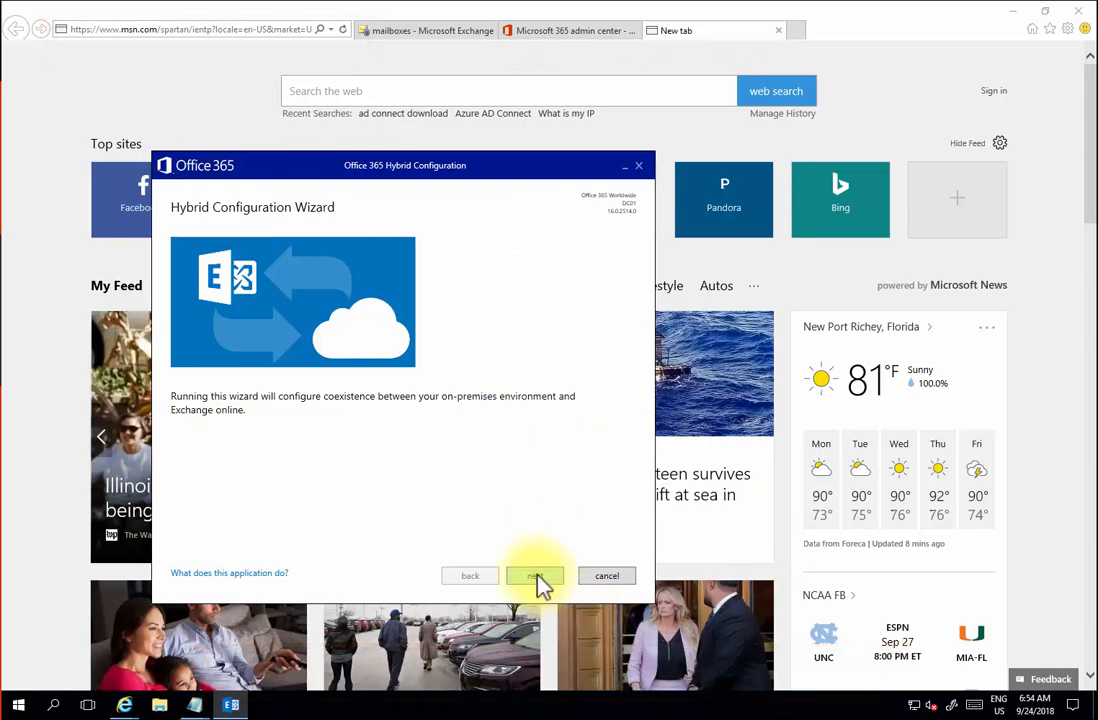
- Cancel the launched Hybrid Configuration Wizard and return to the Exchange mailboxes list
left_click(639, 166)
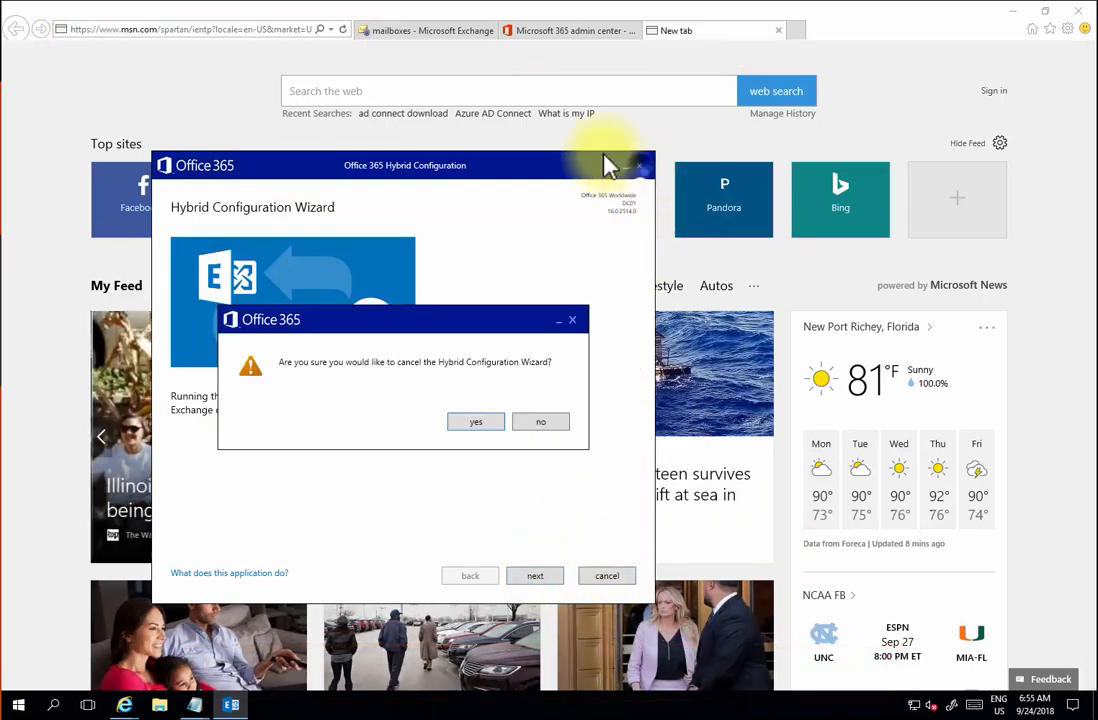
left_click(476, 422)
left_click(443, 31)
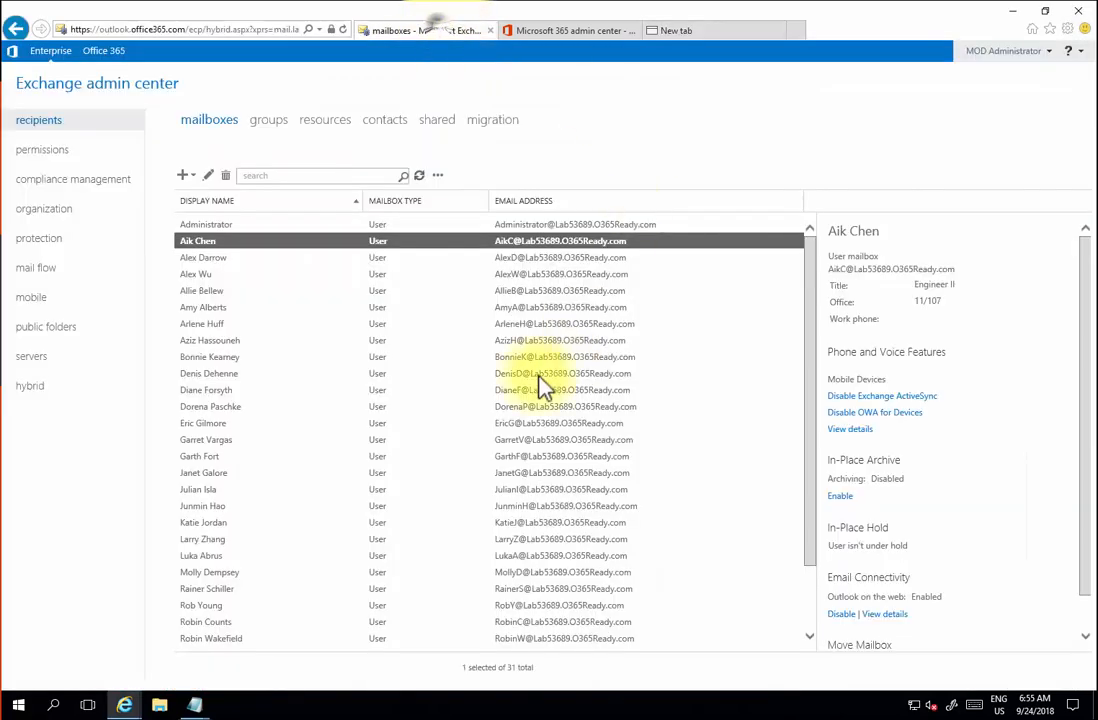
- Check EX01's version under servers, then launch the Hybrid Configuration Wizard past its intro page
left_click(28, 358)
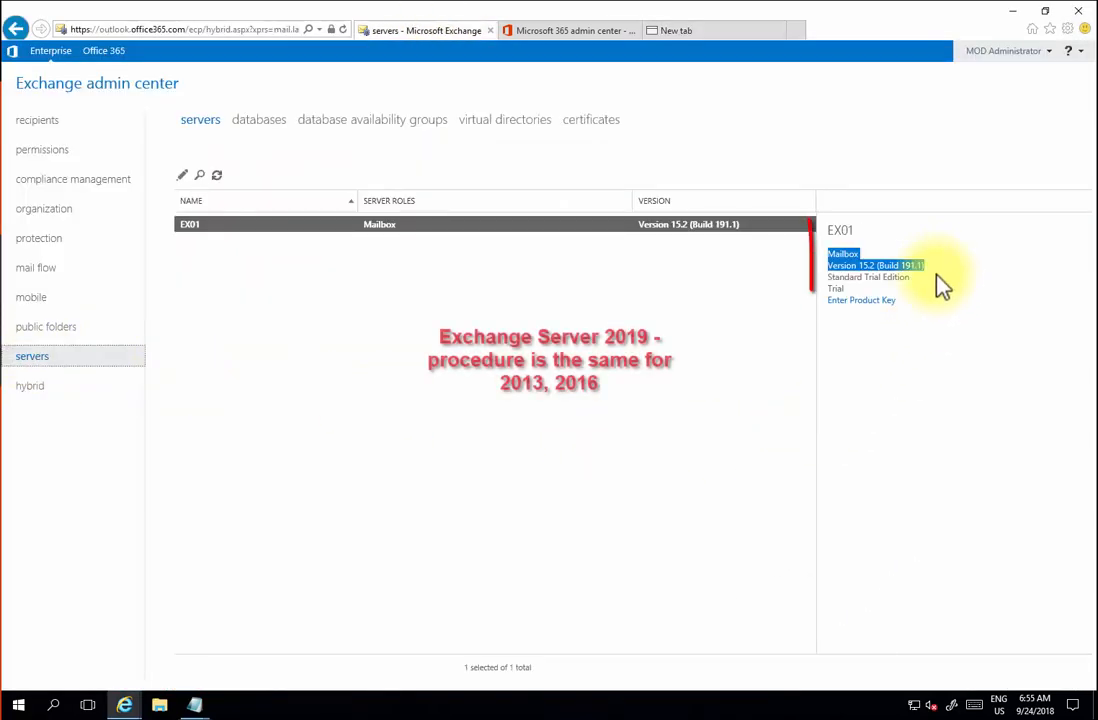
left_click_drag(925, 267, 824, 250)
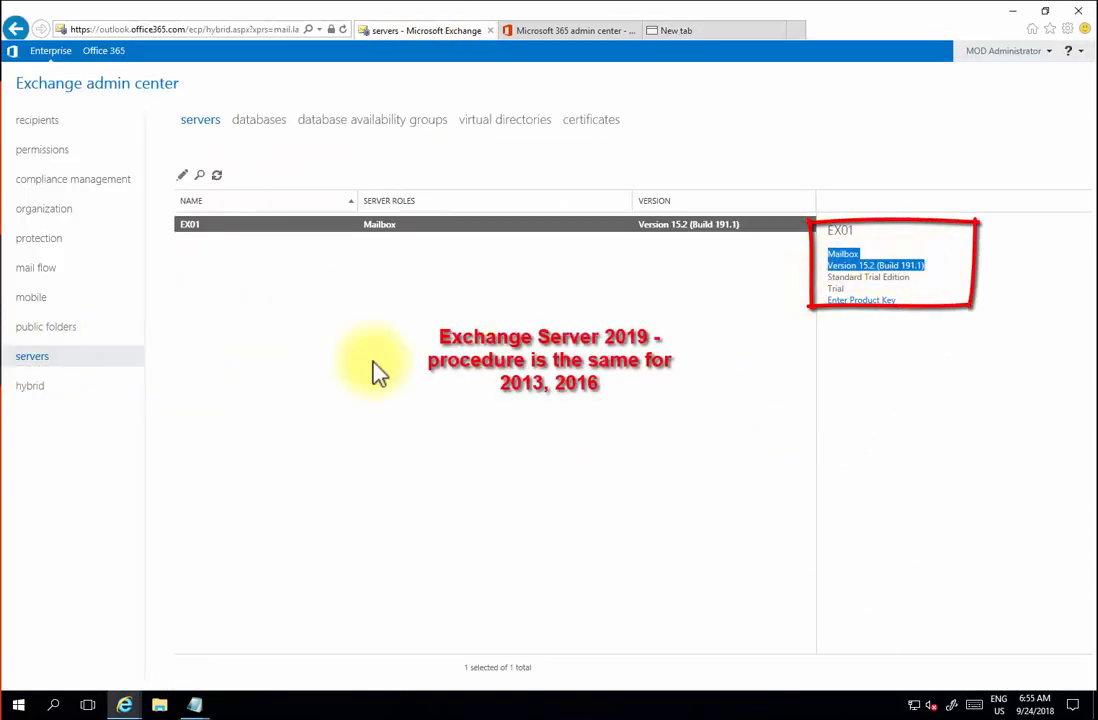
left_click(38, 387)
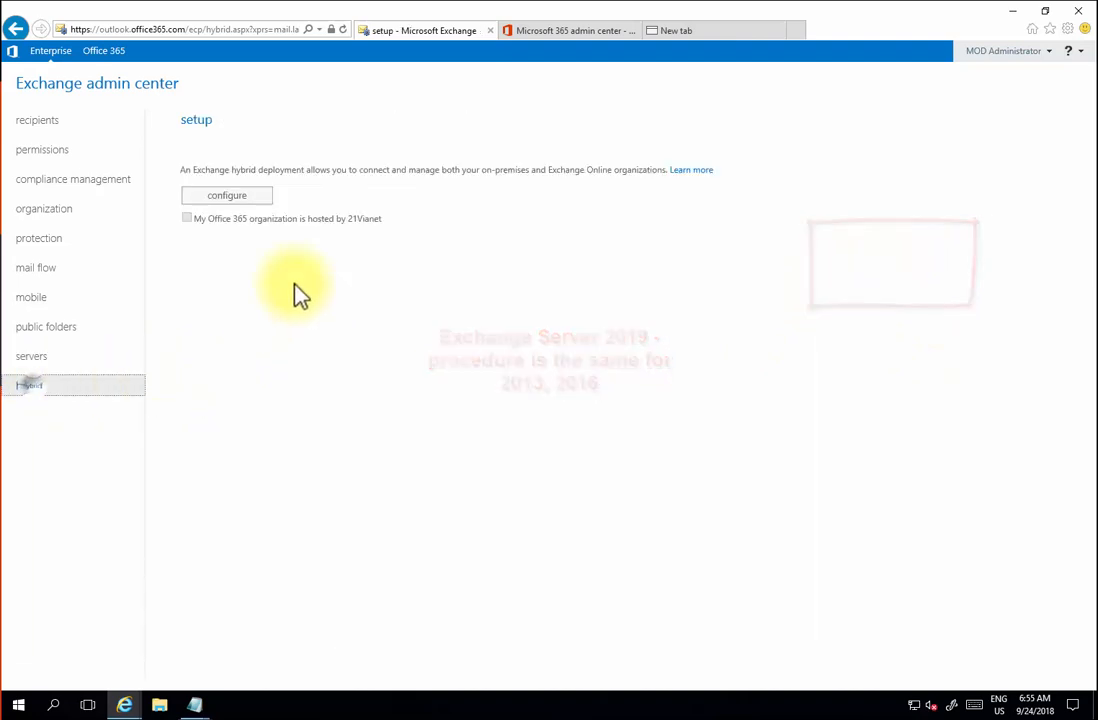
left_click(240, 198)
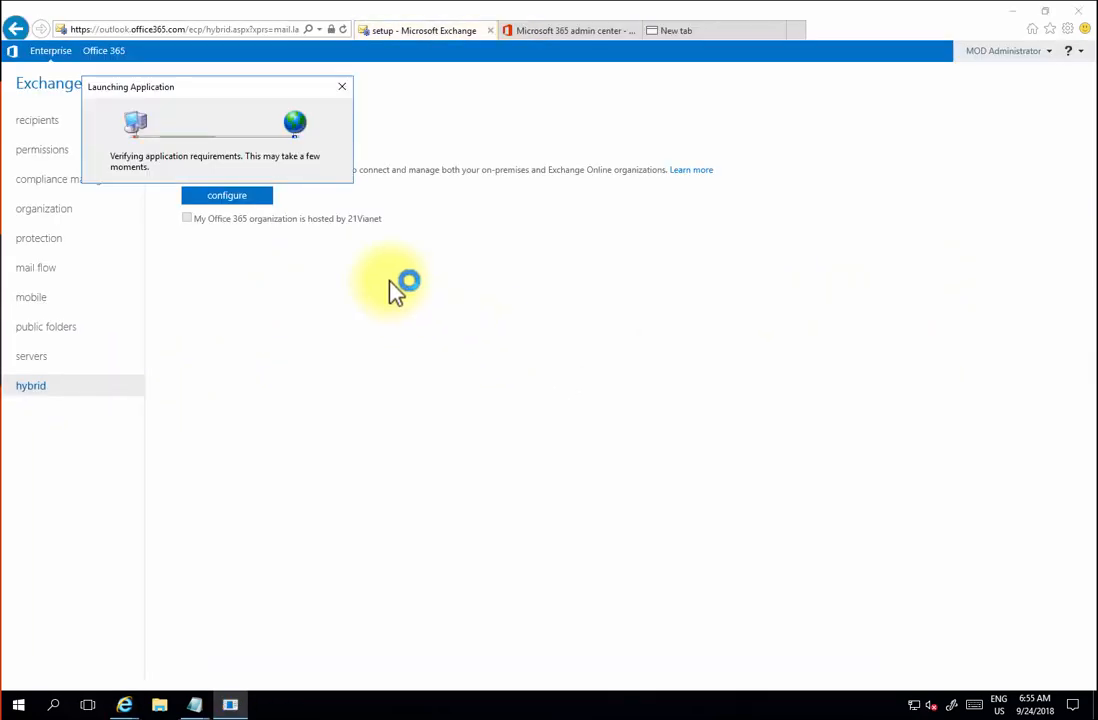
left_click(483, 520)
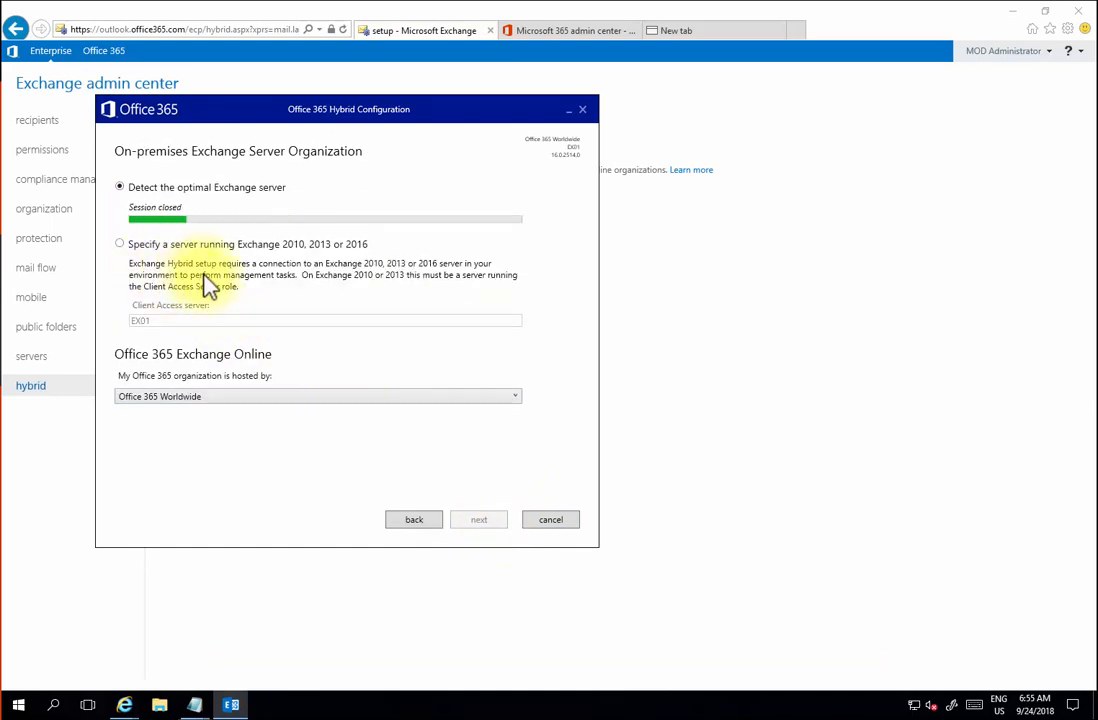
- Specify the EX01.Contoso.local server, keep Office 365 Worldwide hosting, and continue to the credentials page
left_click(120, 284)
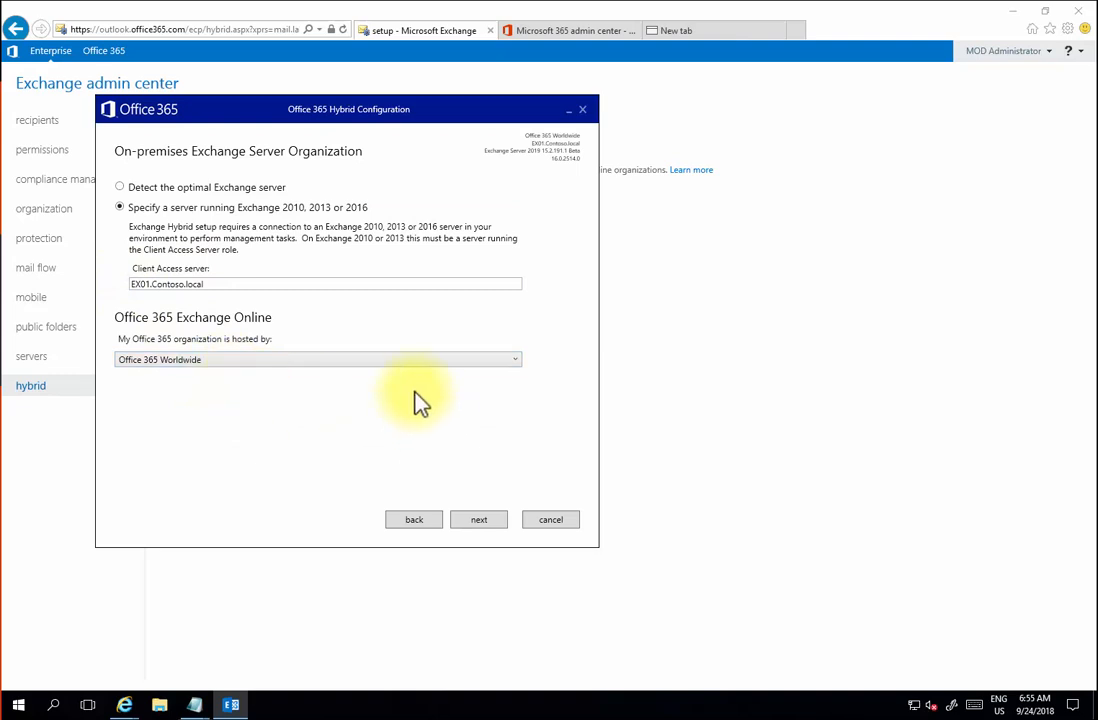
left_click(508, 361)
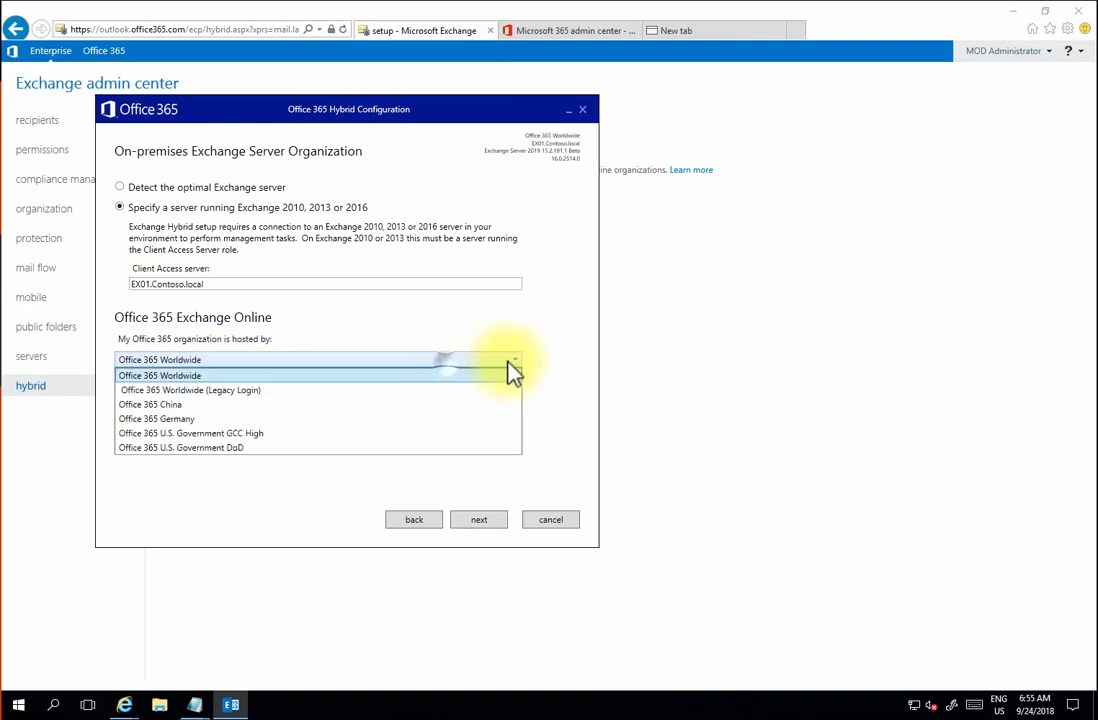
left_click(257, 376)
left_click(476, 521)
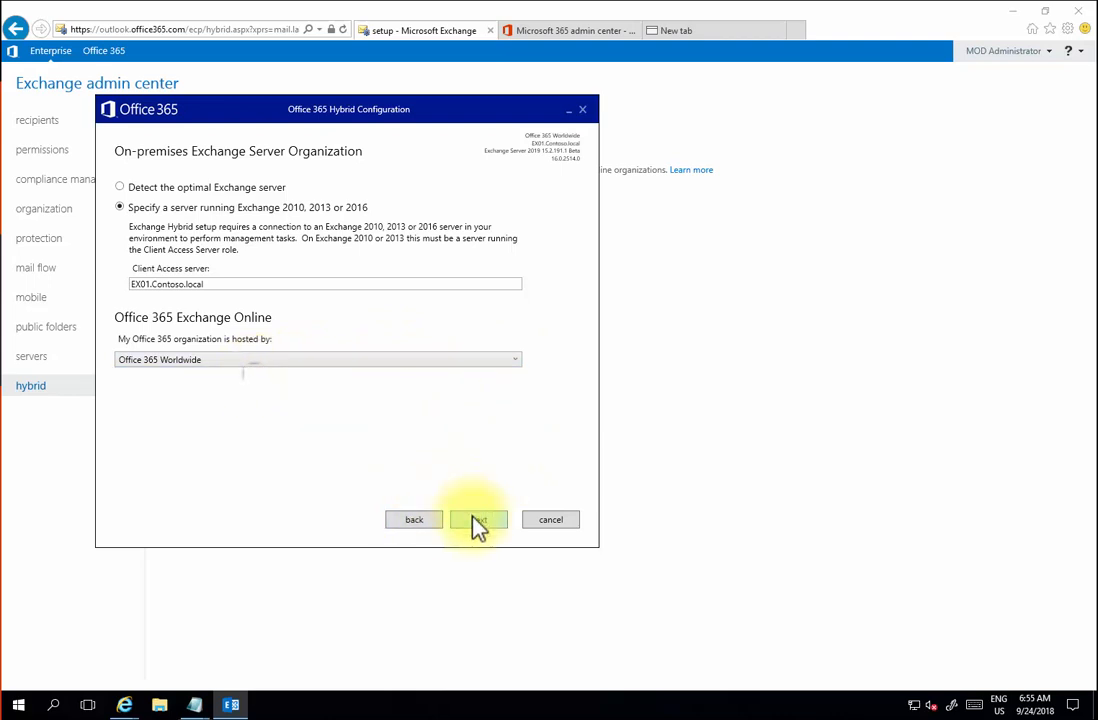
left_click(516, 362)
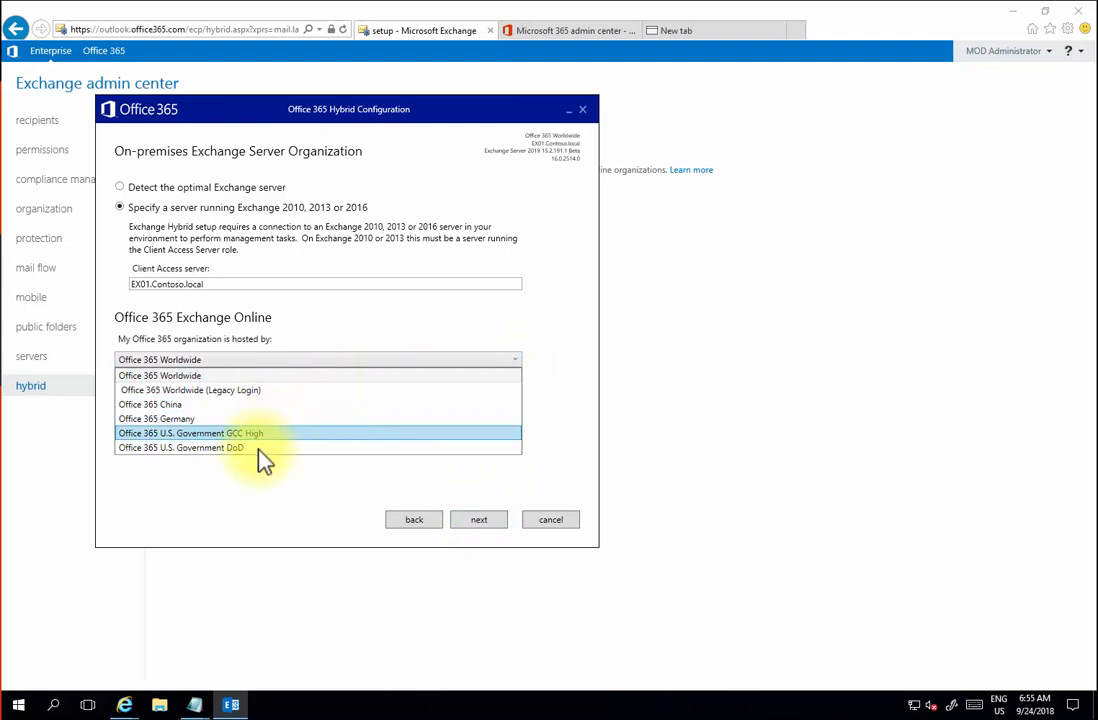
left_click(262, 375)
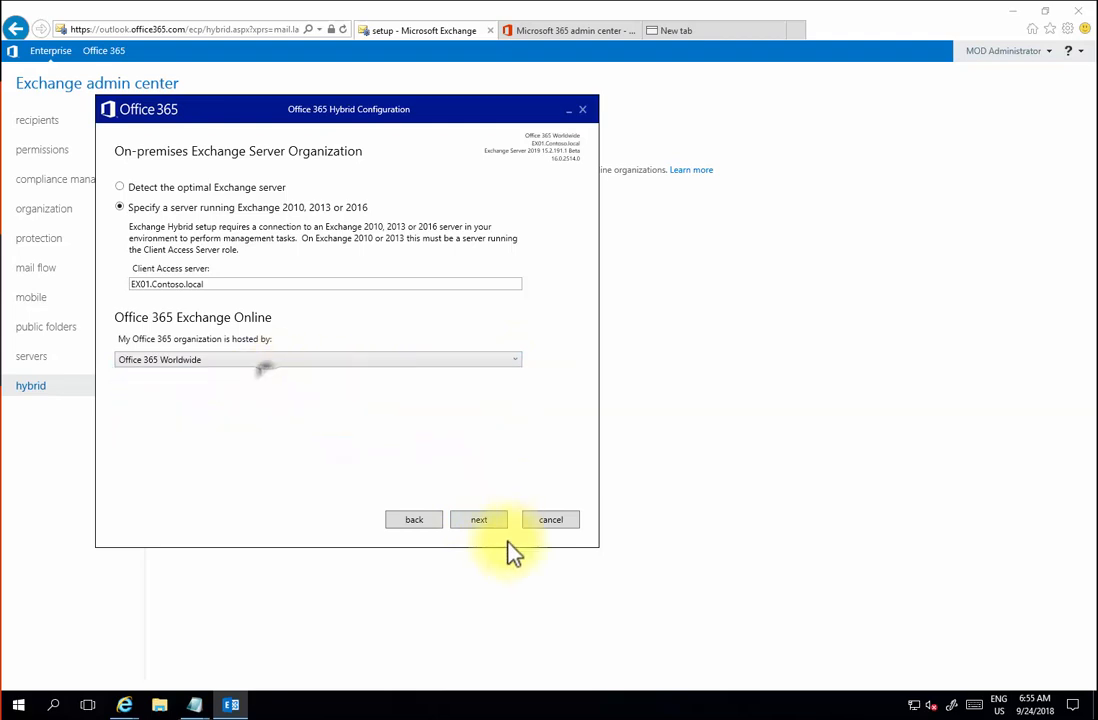
left_click(484, 524)
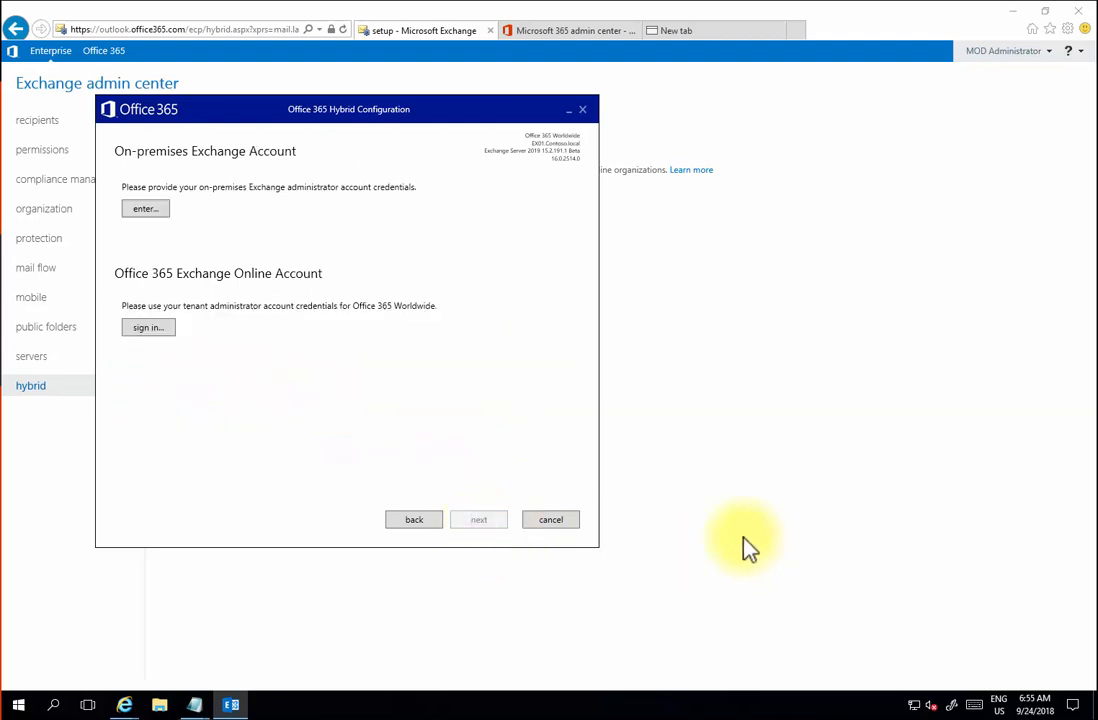
- Sign in to Office 365 with the tenant admin e-mail and password
left_click(158, 327)
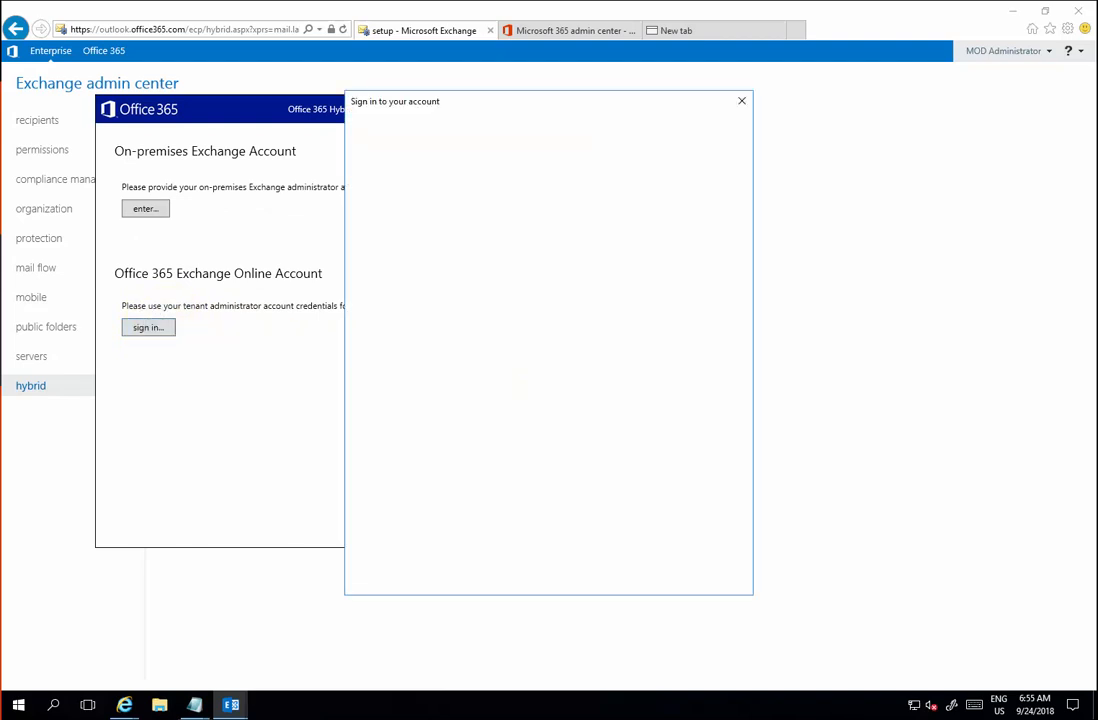
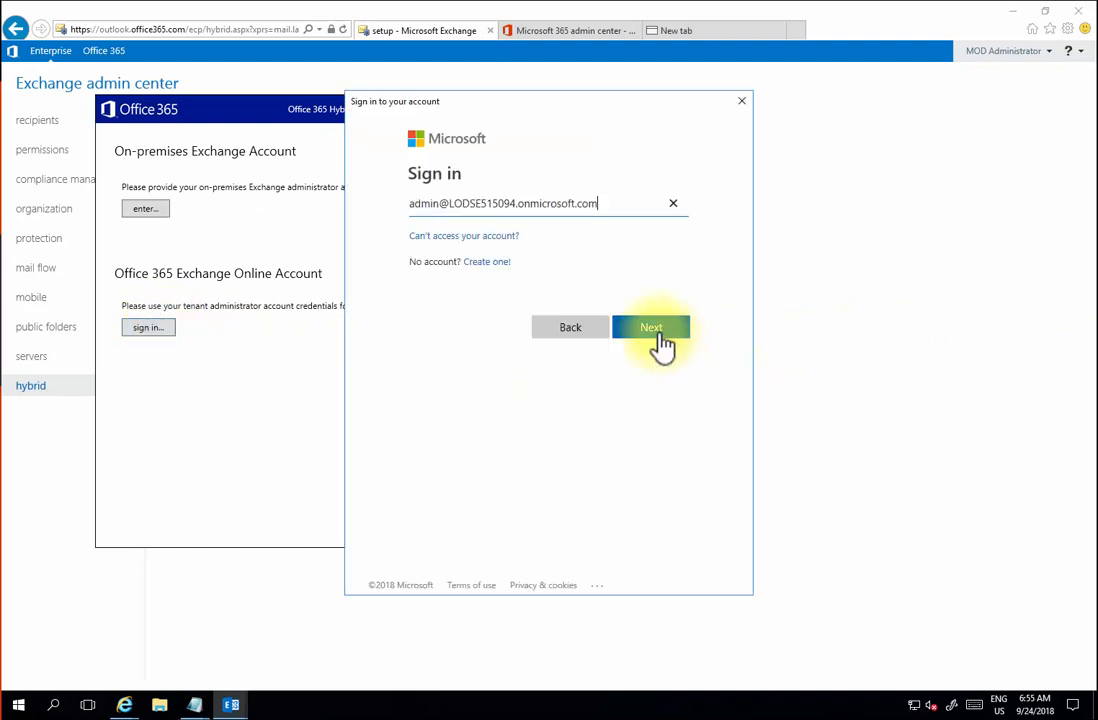
left_click(660, 335)
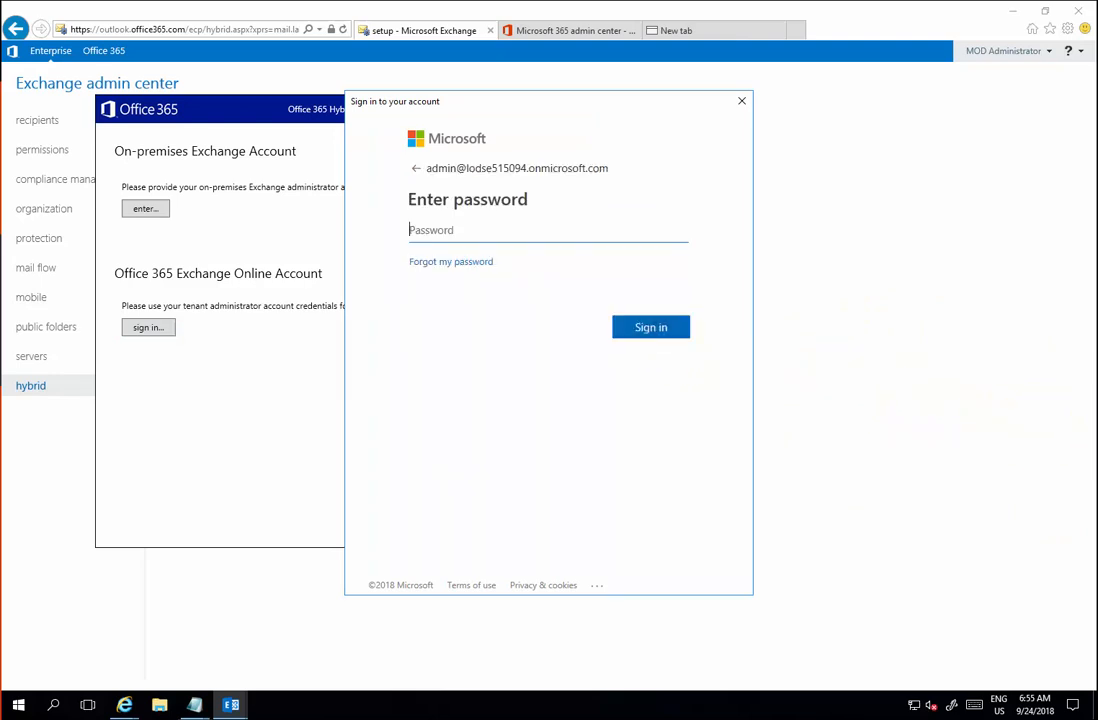
key("ctrl+v")
left_click(662, 330)
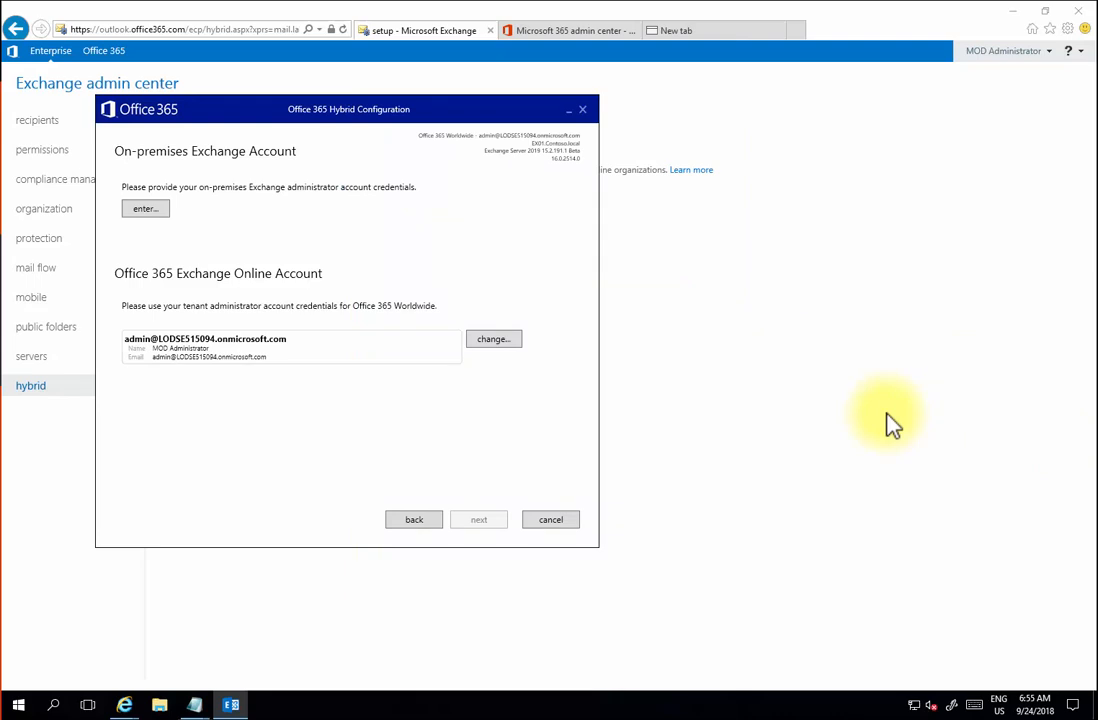
- Enter the on-premises domain administrator username and password, then start gathering configuration information
left_click(145, 208)
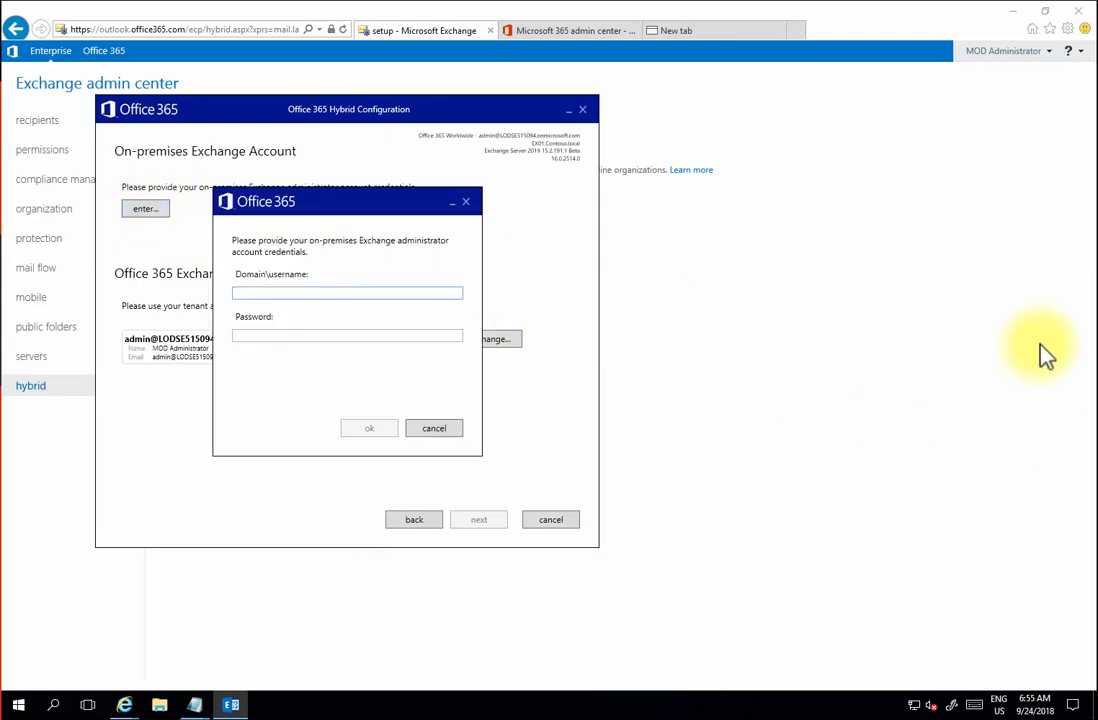
left_click(415, 292)
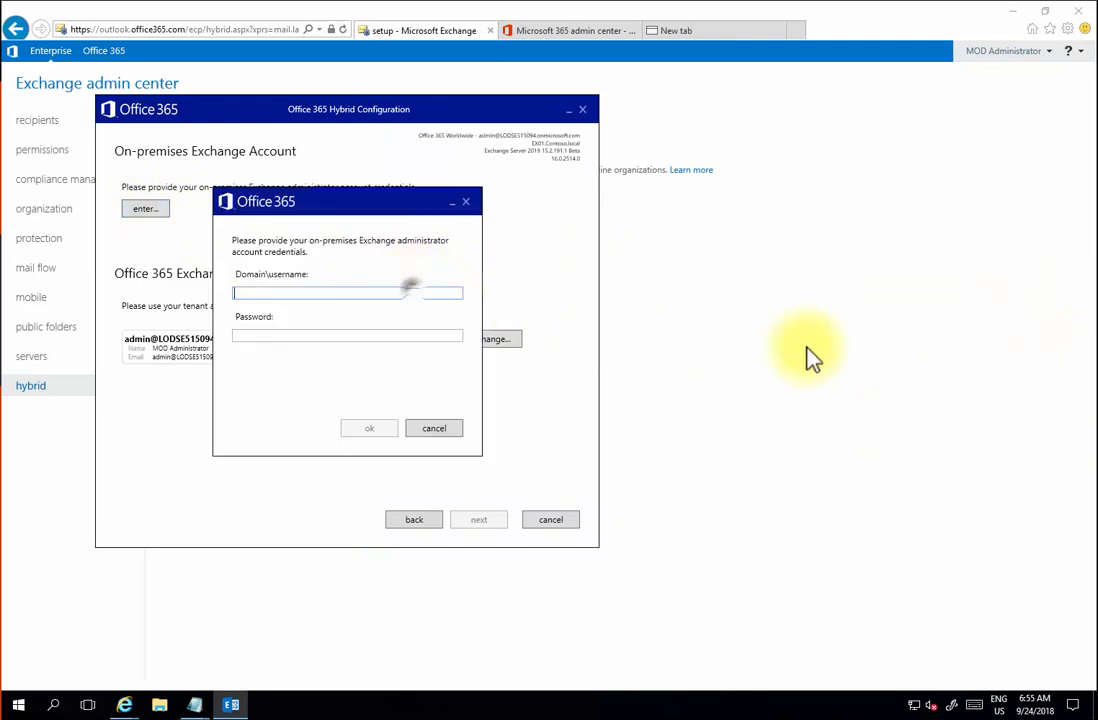
type("Contoso\\Administrator")
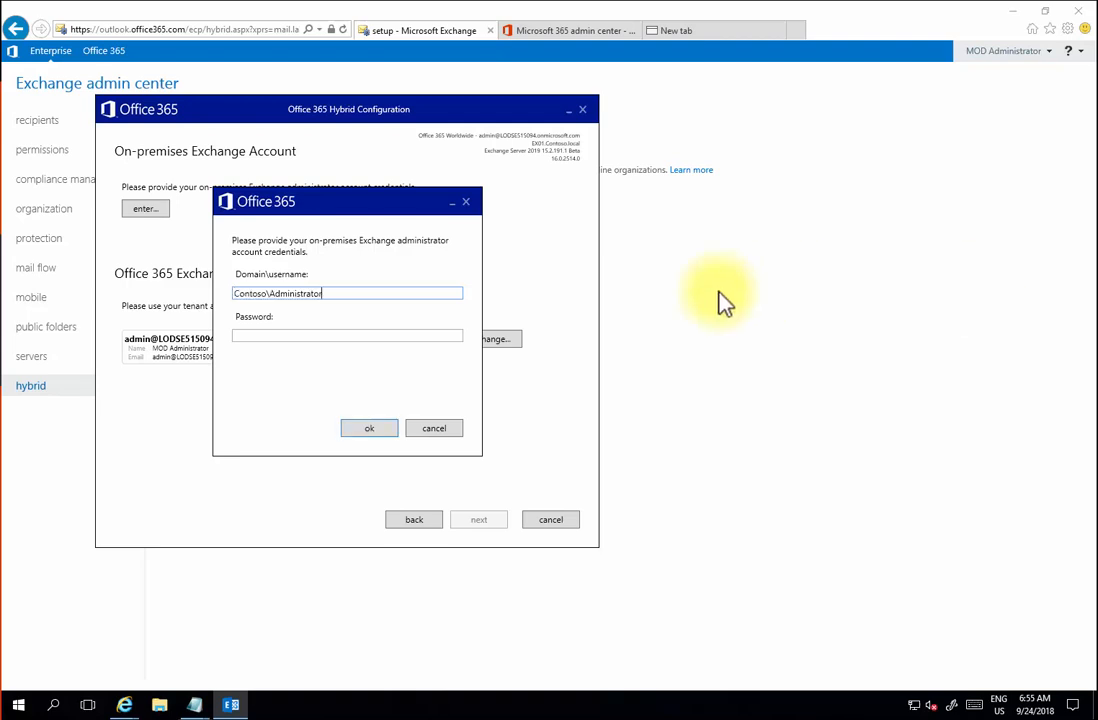
left_click(370, 336)
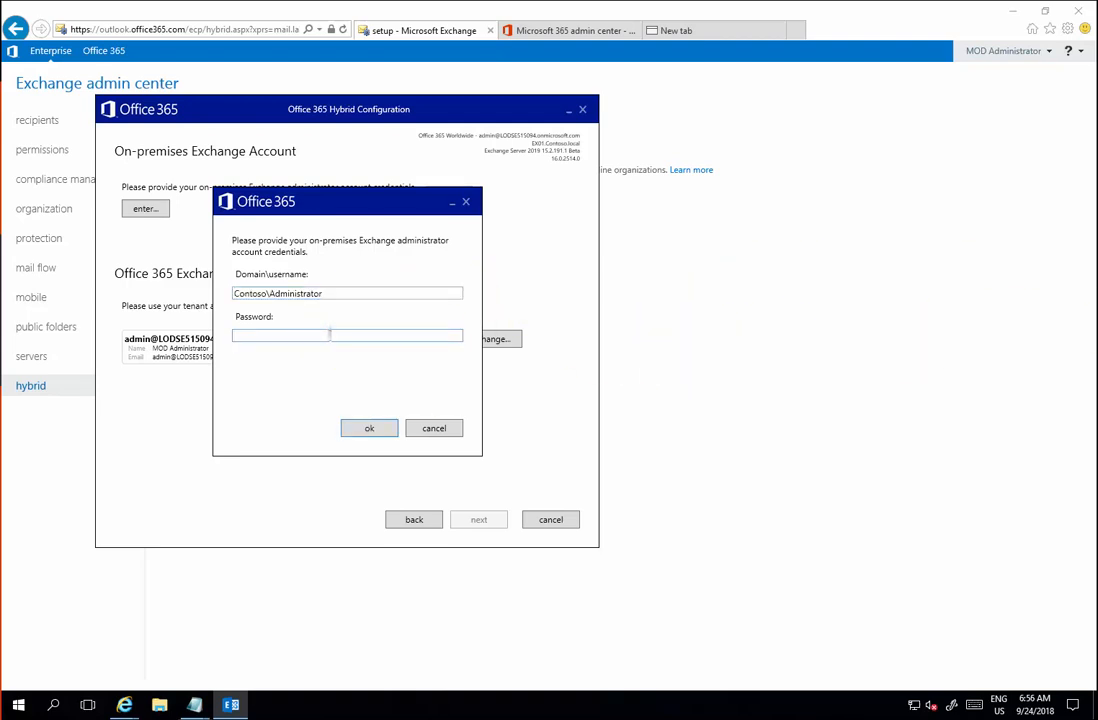
type("••••••••••••••")
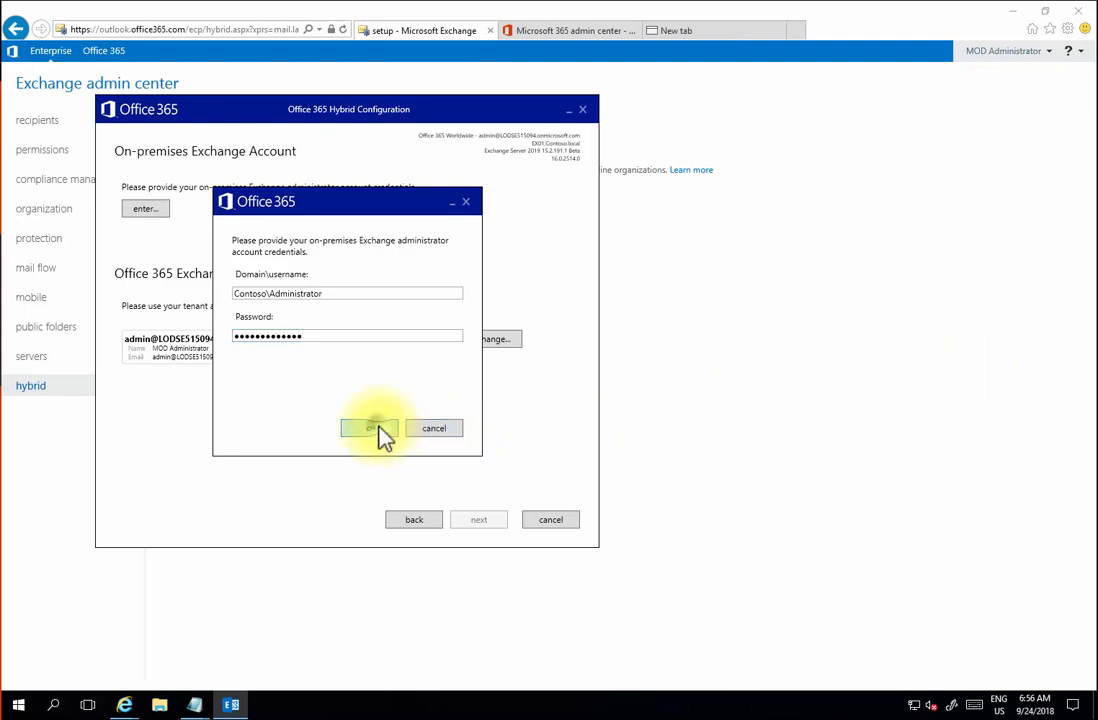
left_click(382, 434)
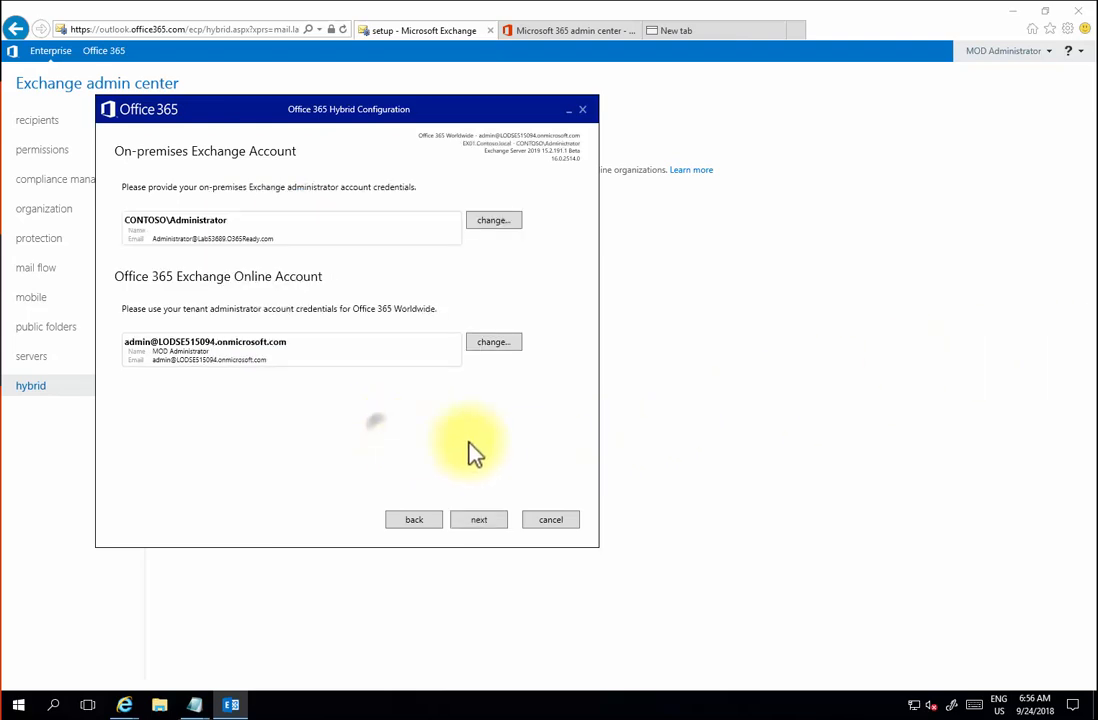
left_click(477, 520)
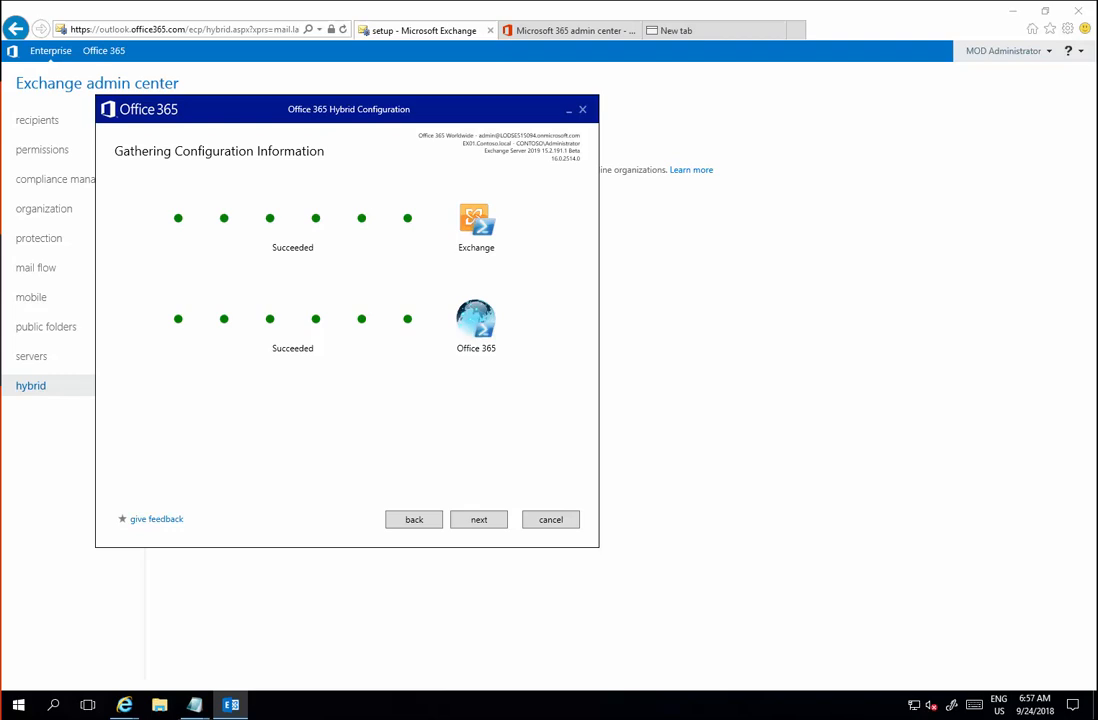
- After the connection checks succeed, select Full Hybrid Configuration and proceed to Federation Trust
left_click(488, 518)
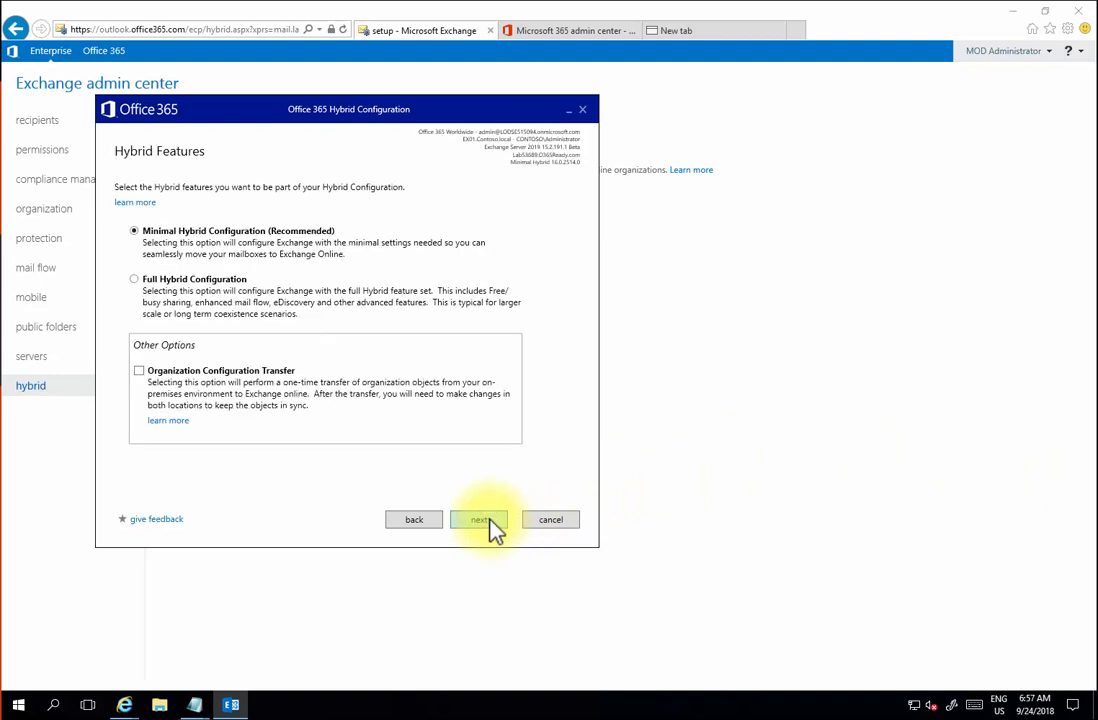
left_click(134, 280)
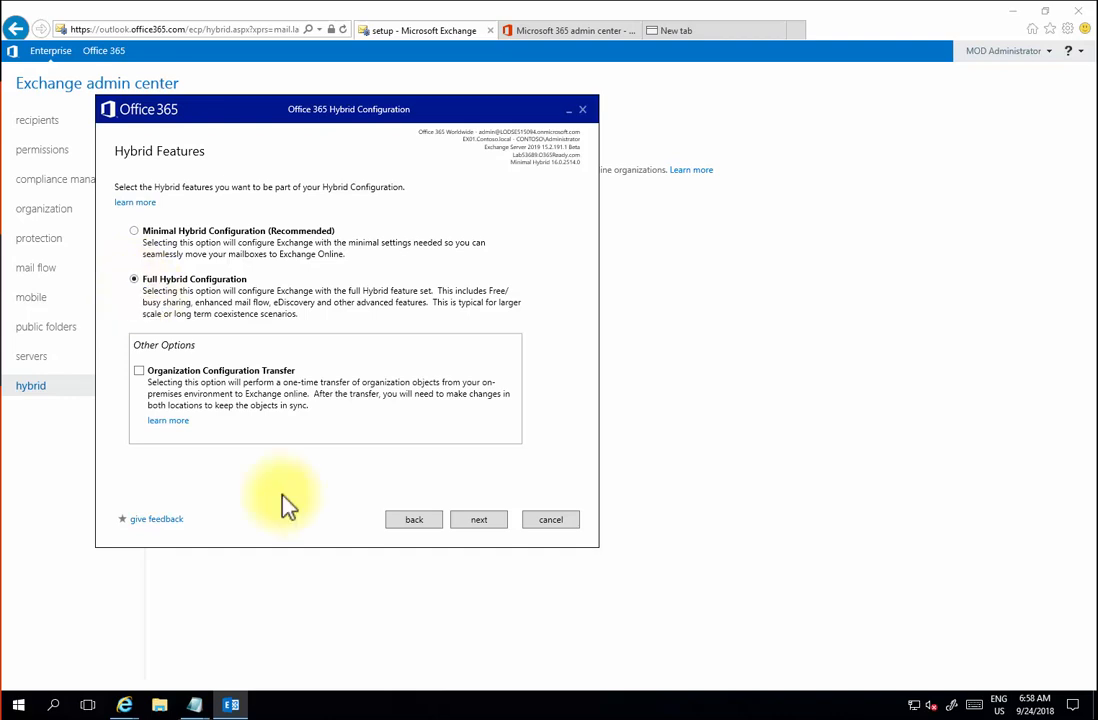
left_click(476, 520)
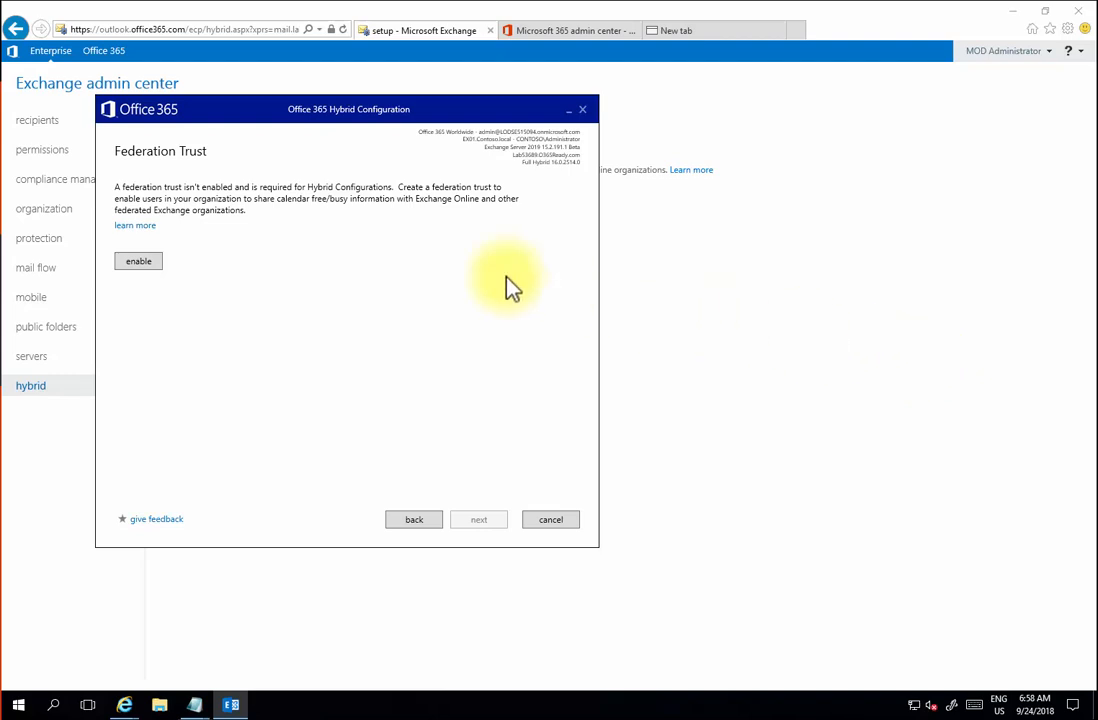
- Enable the federation trust, copy the domain verification token, and open the token list in Notepad
left_click(150, 268)
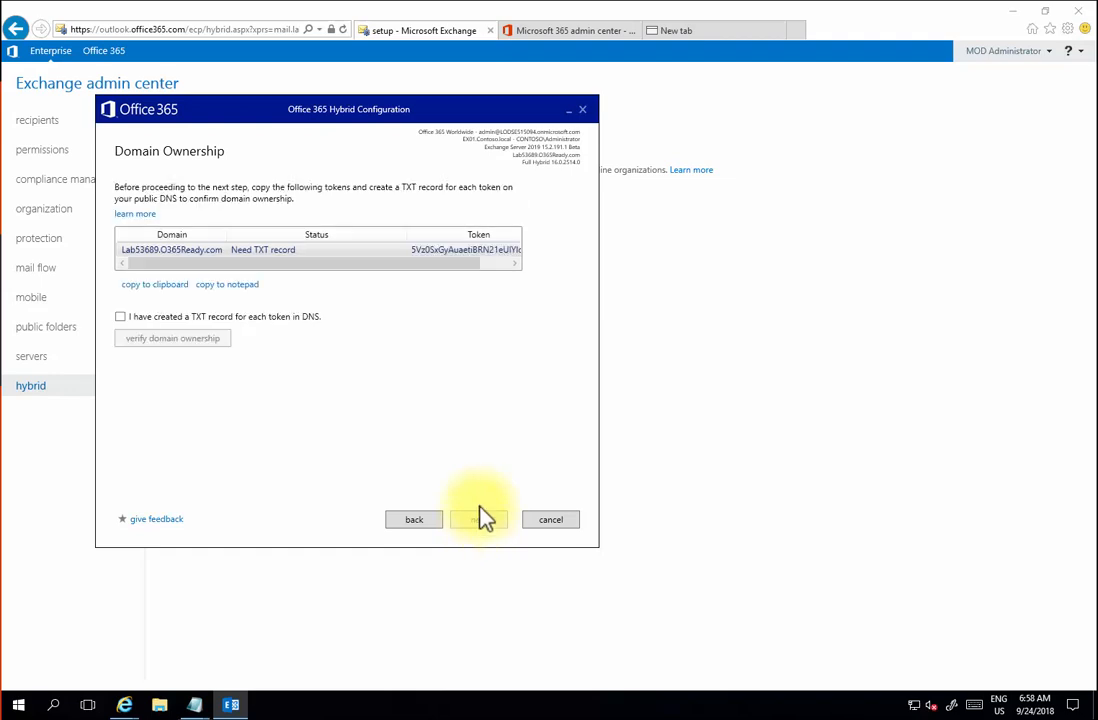
left_click(173, 287)
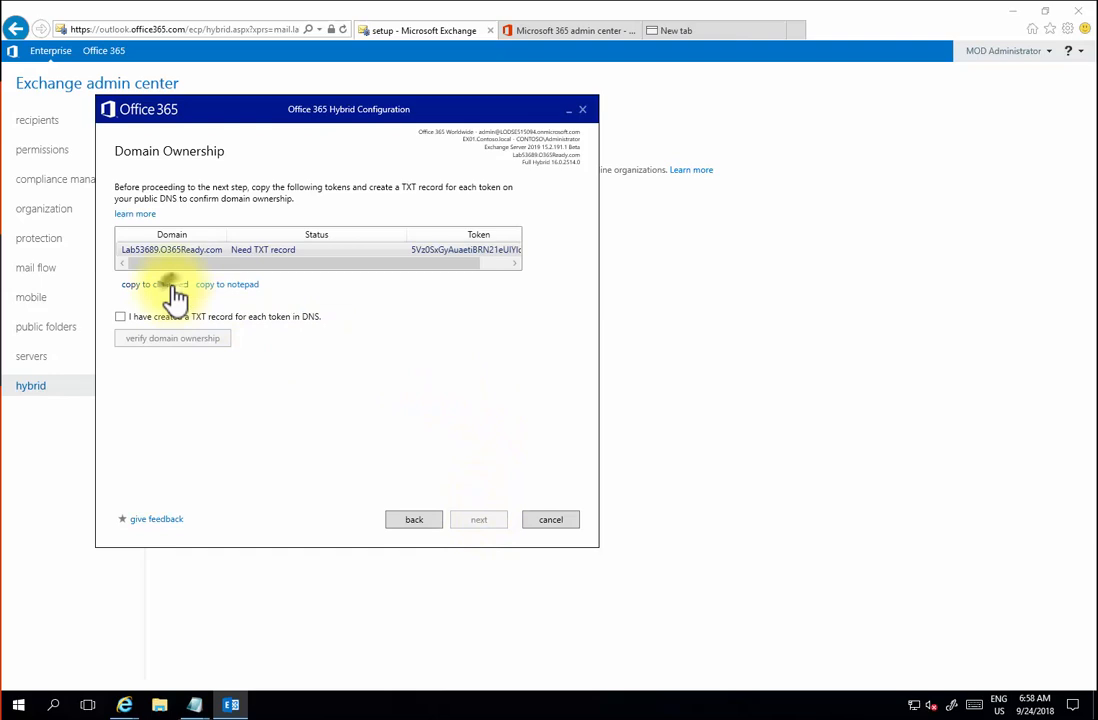
left_click(226, 288)
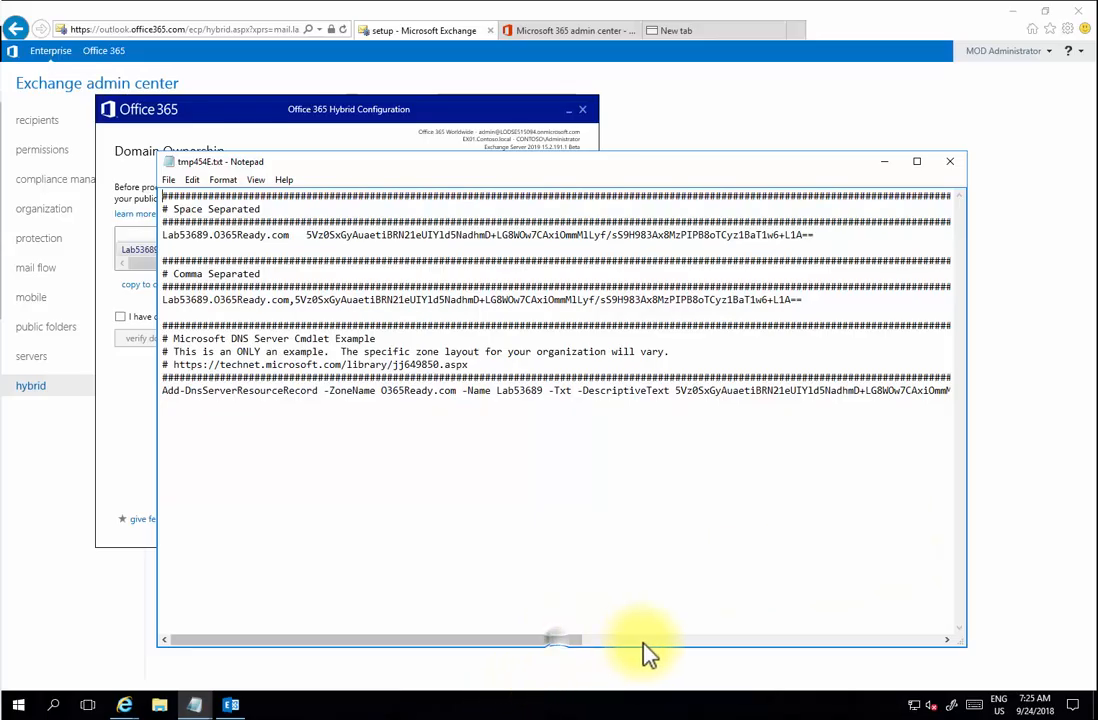
- Copy the token value following -DescriptiveText on the DNS cmdlet example line
left_click_drag(581, 646, 776, 656)
left_click_drag(800, 391, 297, 390)
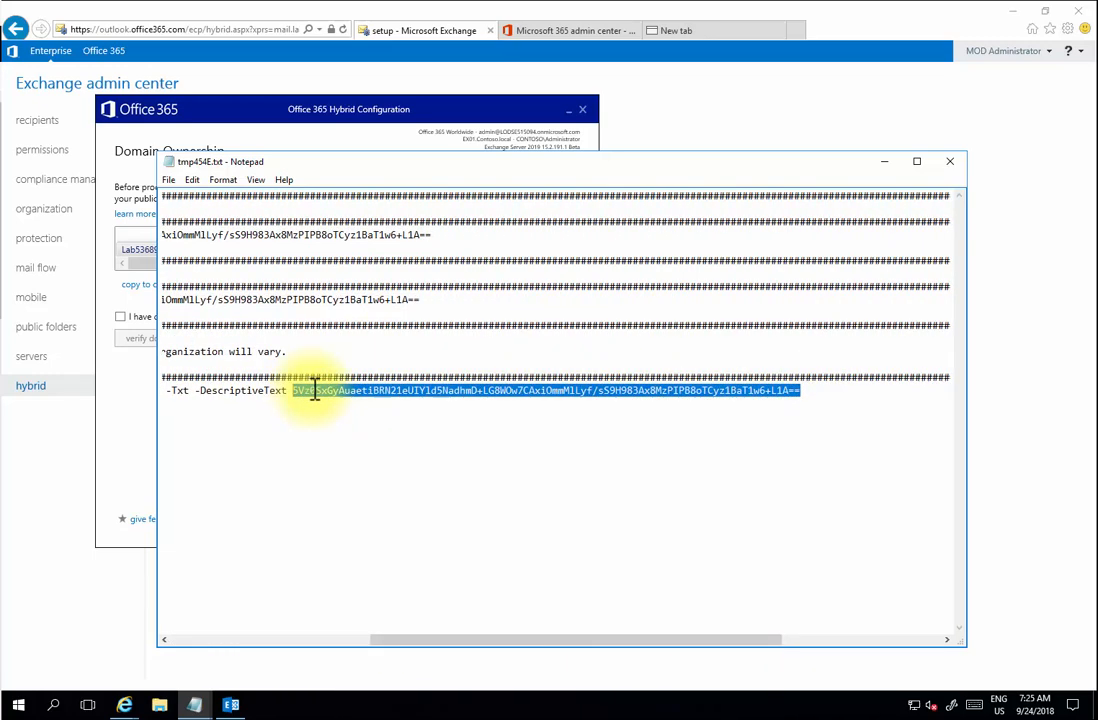
right_click(311, 390)
left_click(345, 436)
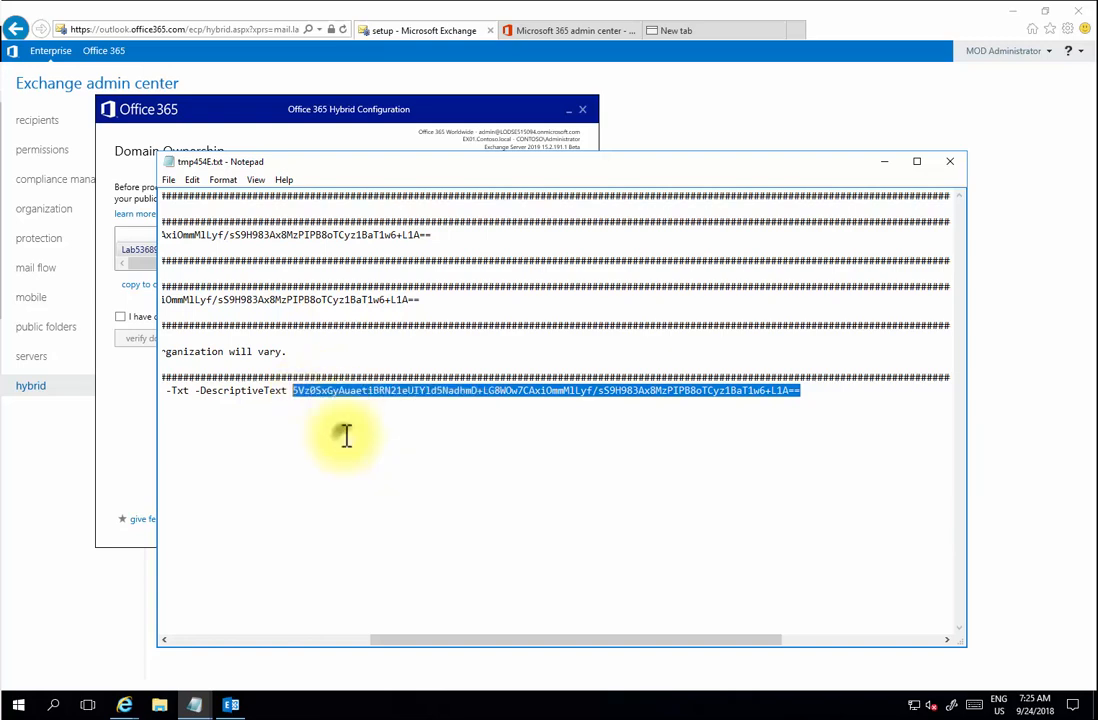
left_click_drag(537, 652, 282, 645)
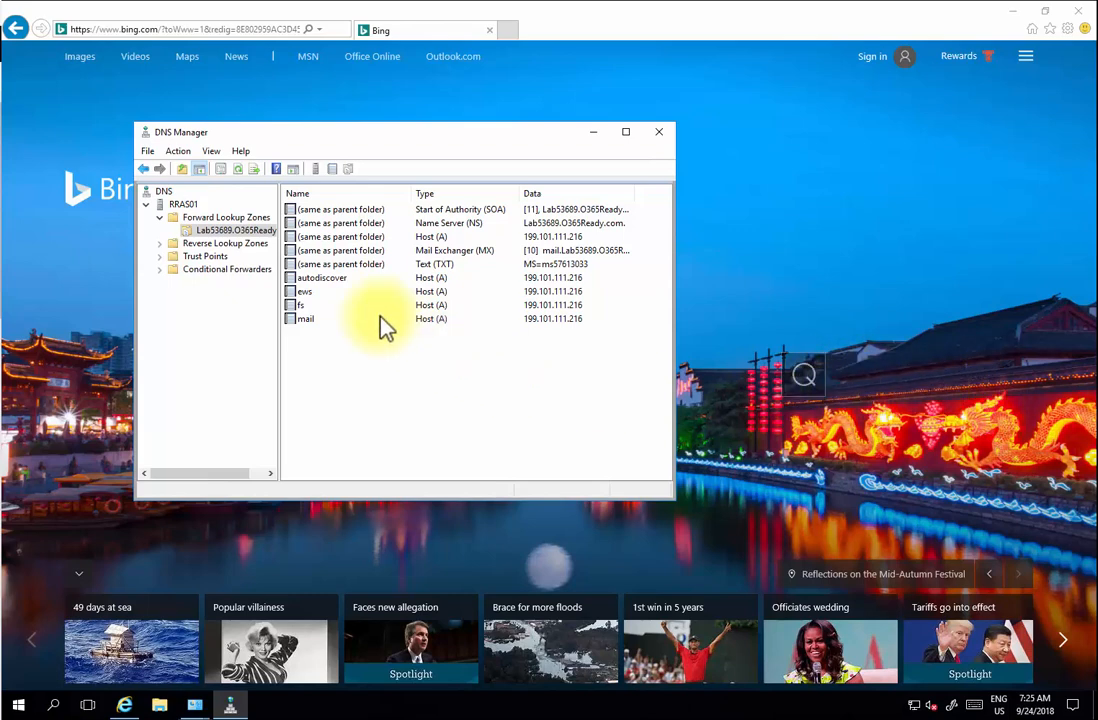
- Refresh the Lab53689.O365Ready.com zone and start creating a new Text (TXT) record
right_click(240, 232)
left_click(295, 445)
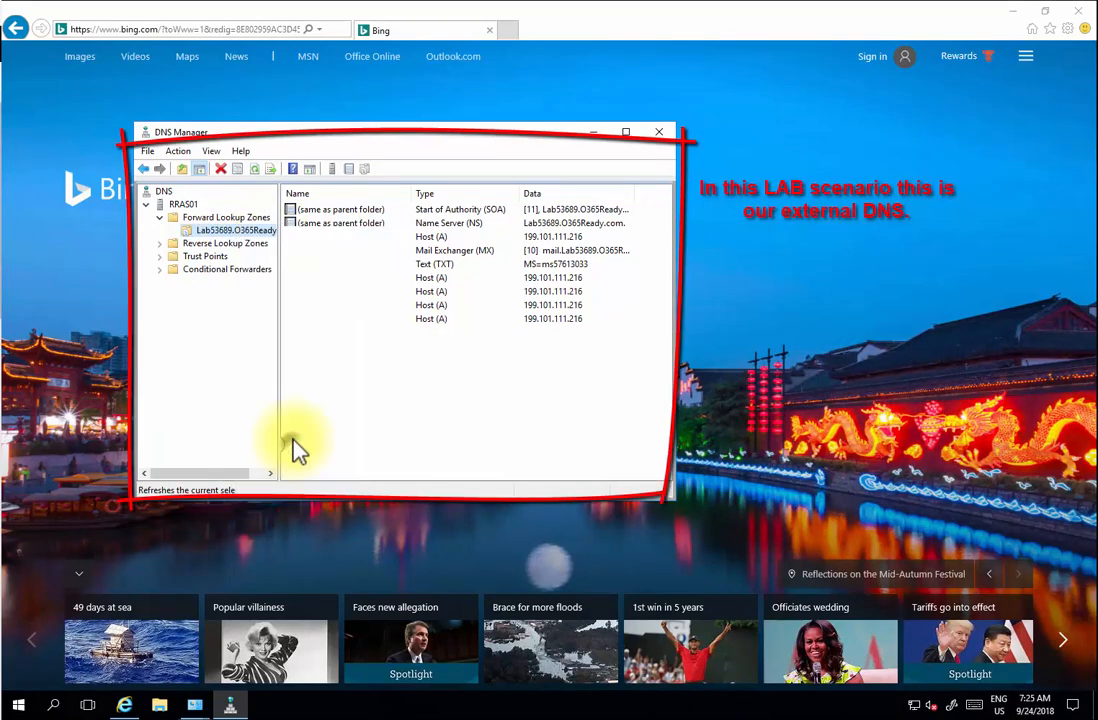
right_click(259, 238)
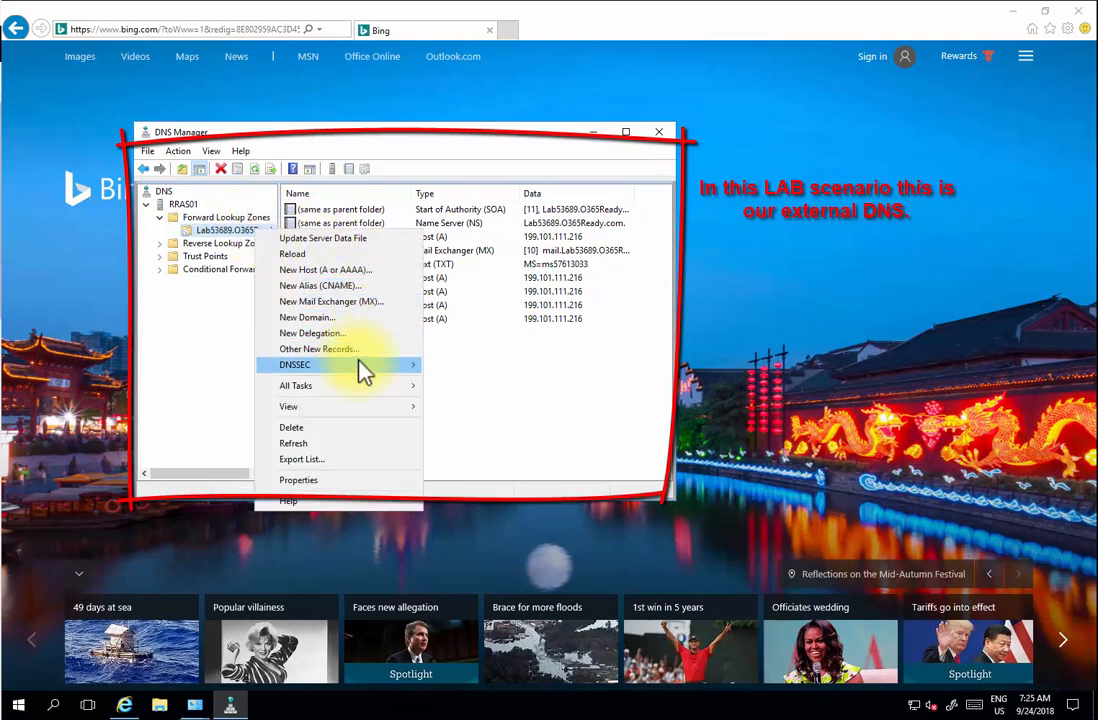
mouse_move(363, 370)
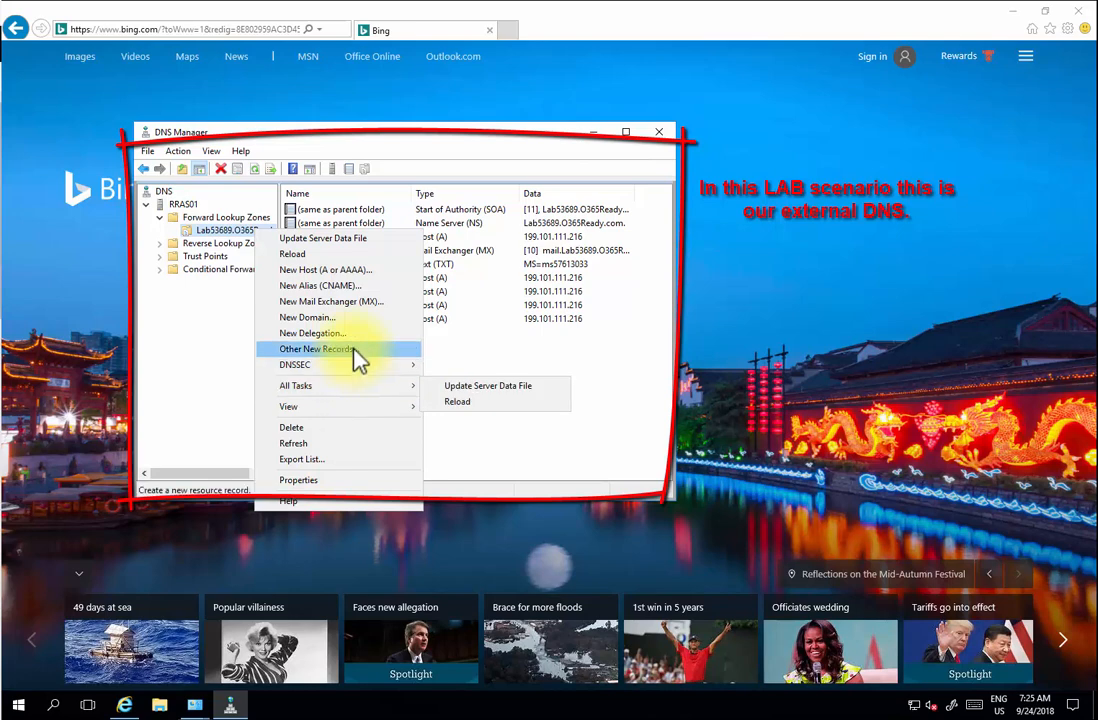
left_click(318, 349)
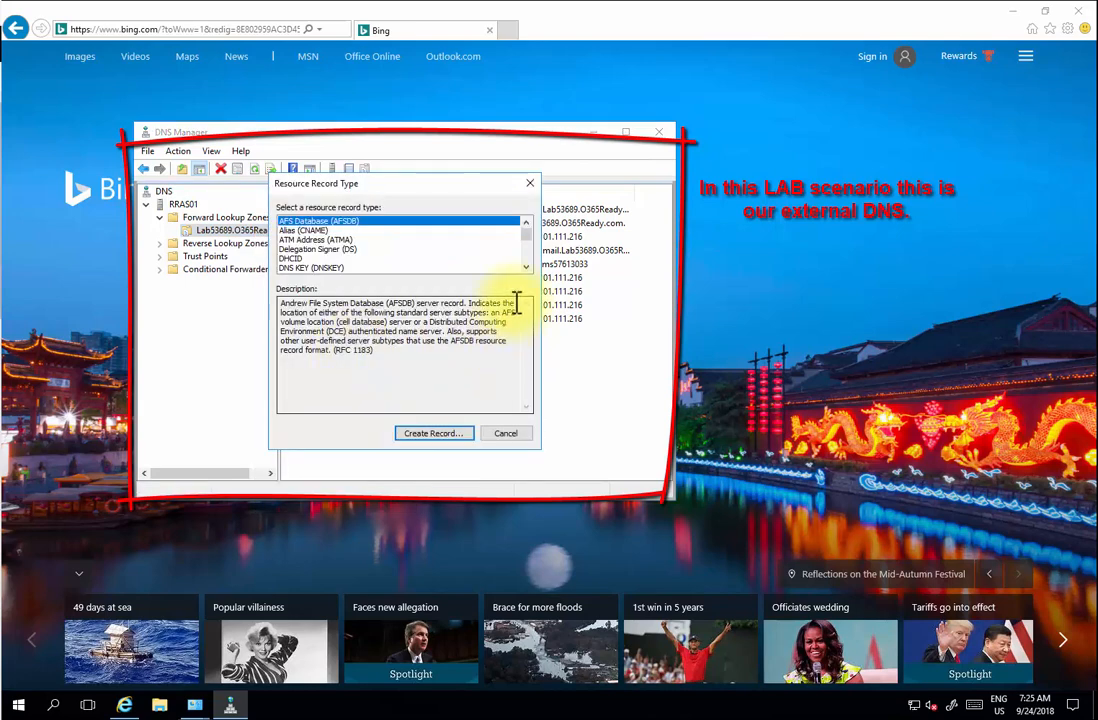
left_click_drag(527, 243, 530, 265)
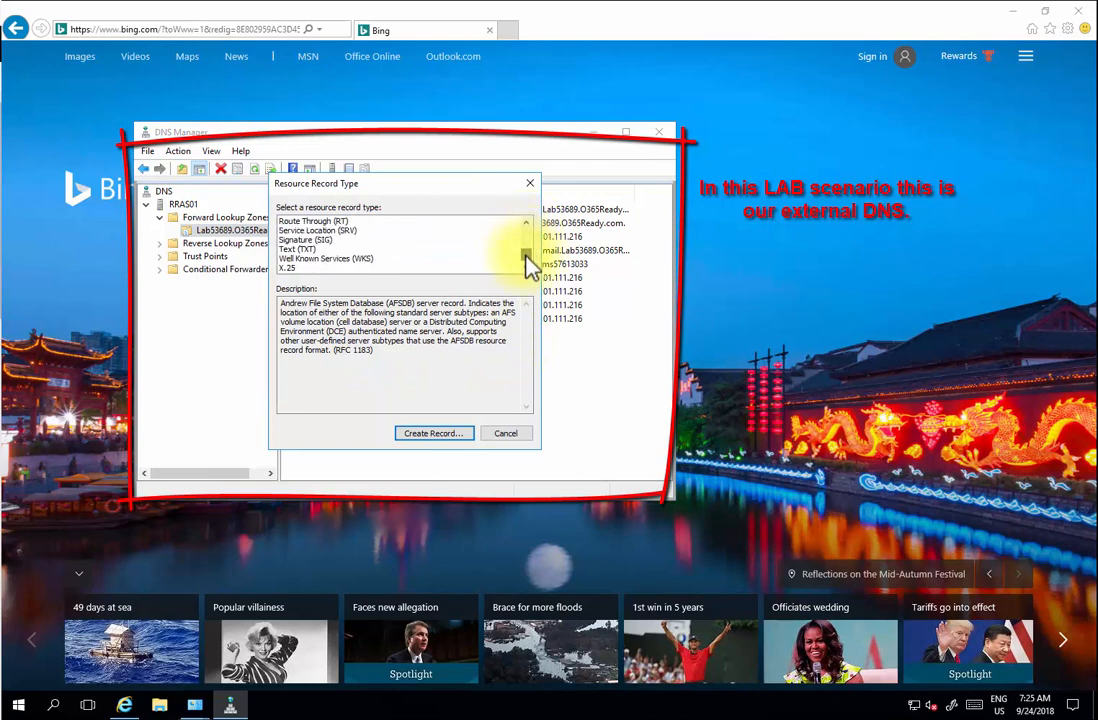
left_click(300, 249)
left_click(456, 435)
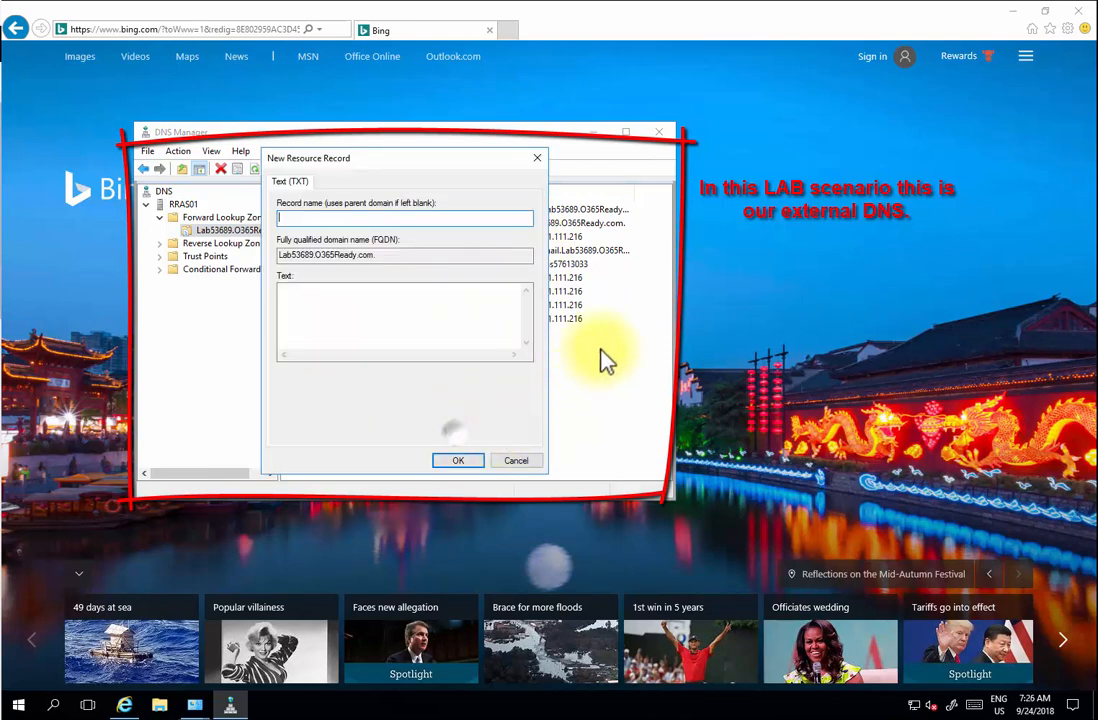
- Paste the verification token as the TXT record text, add it, and refresh the zone
left_click(372, 314)
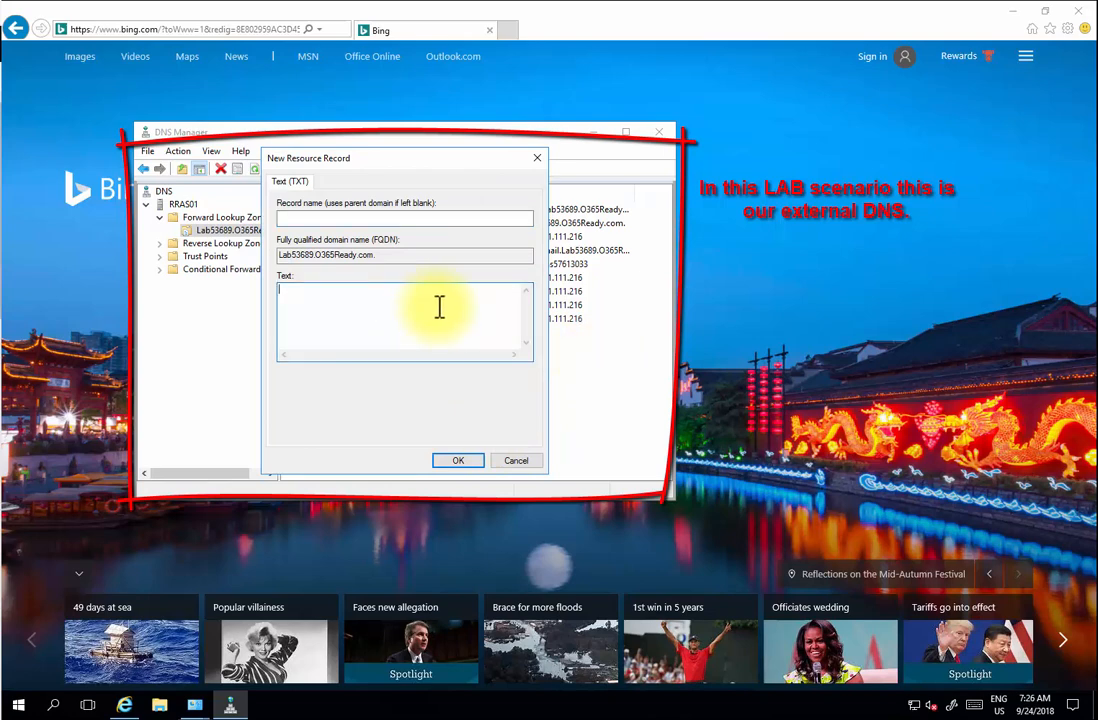
key("ctrl+v")
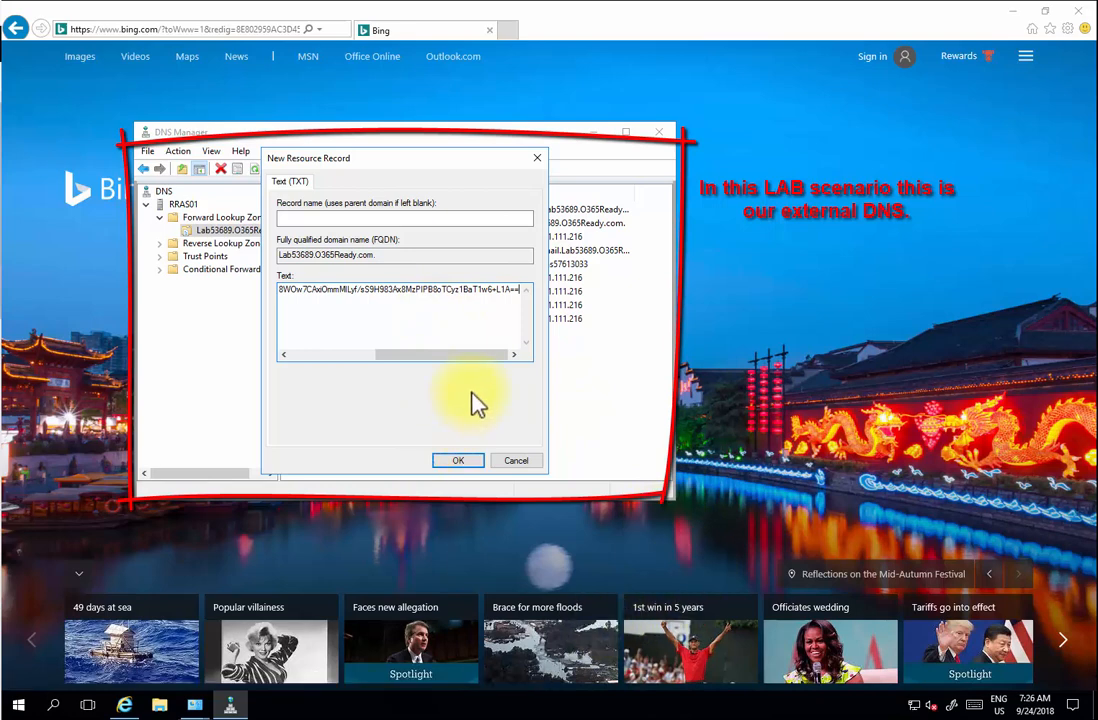
left_click_drag(477, 354, 340, 375)
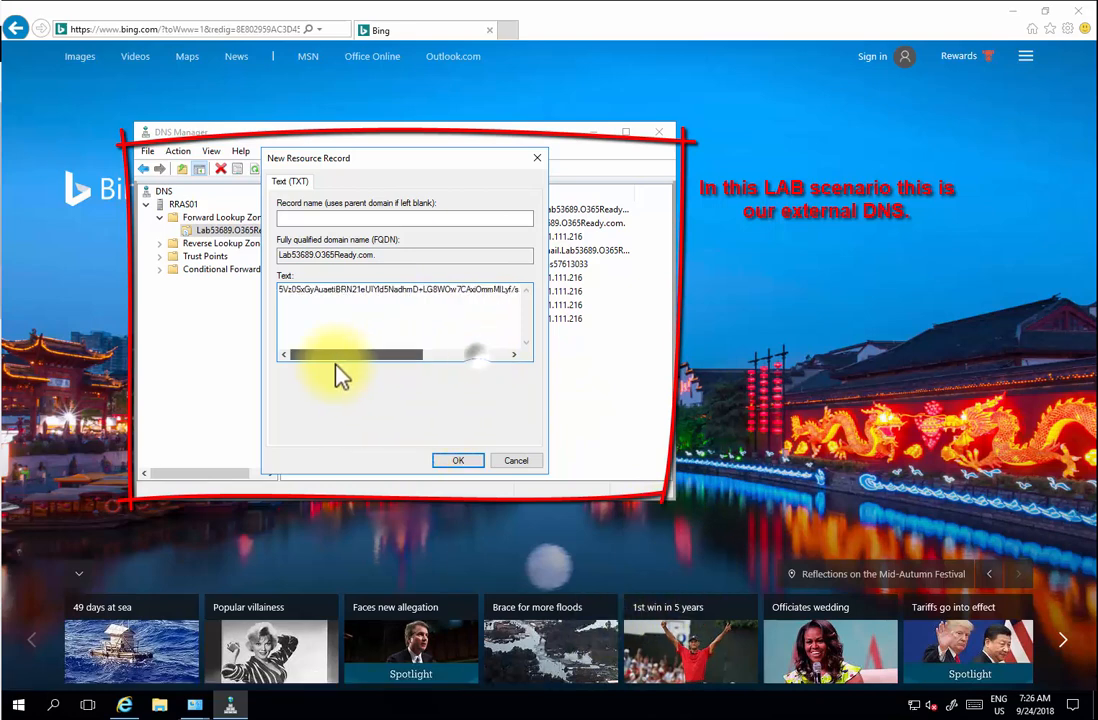
left_click(455, 462)
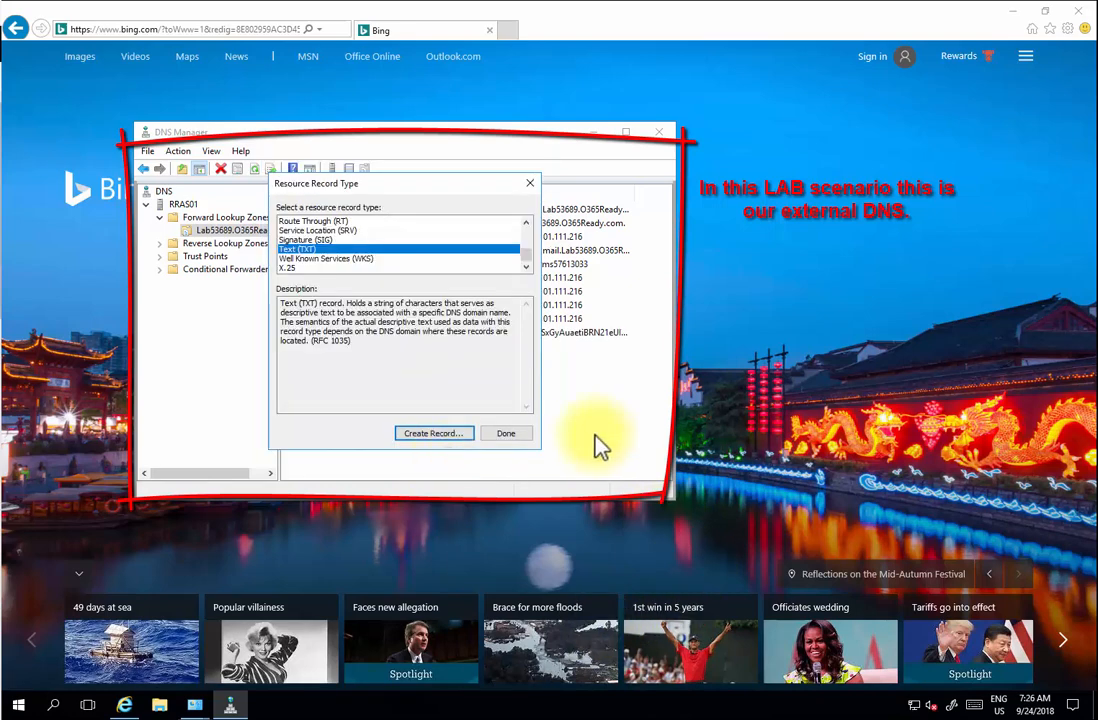
left_click(515, 437)
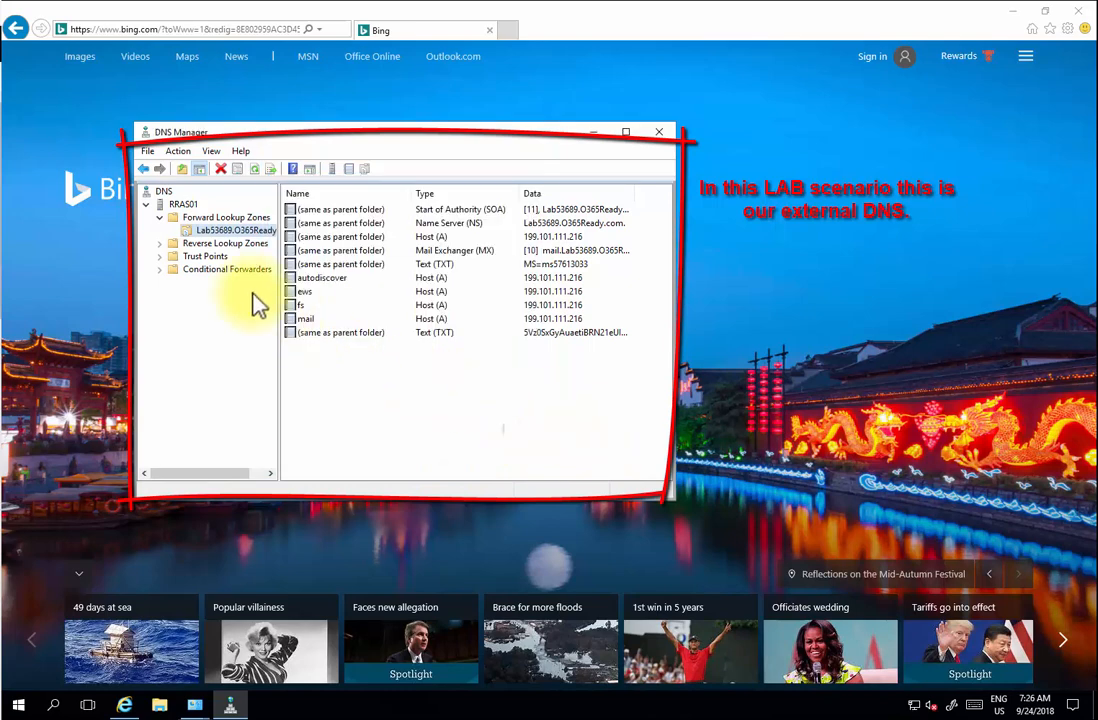
right_click(232, 232)
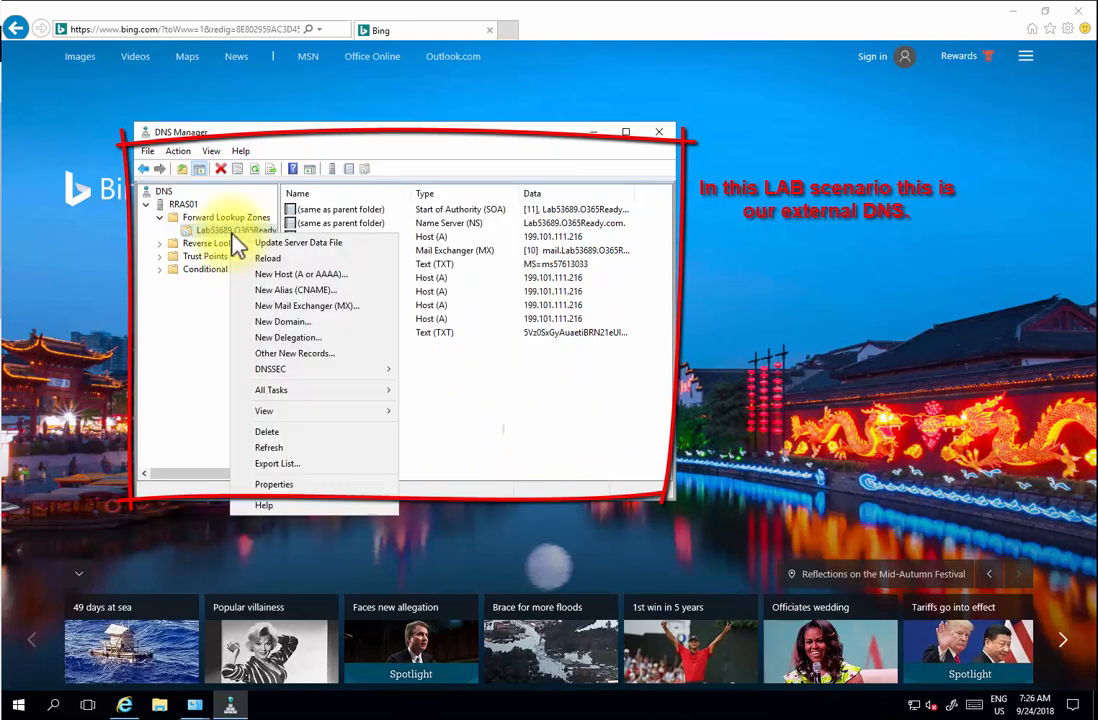
left_click(272, 447)
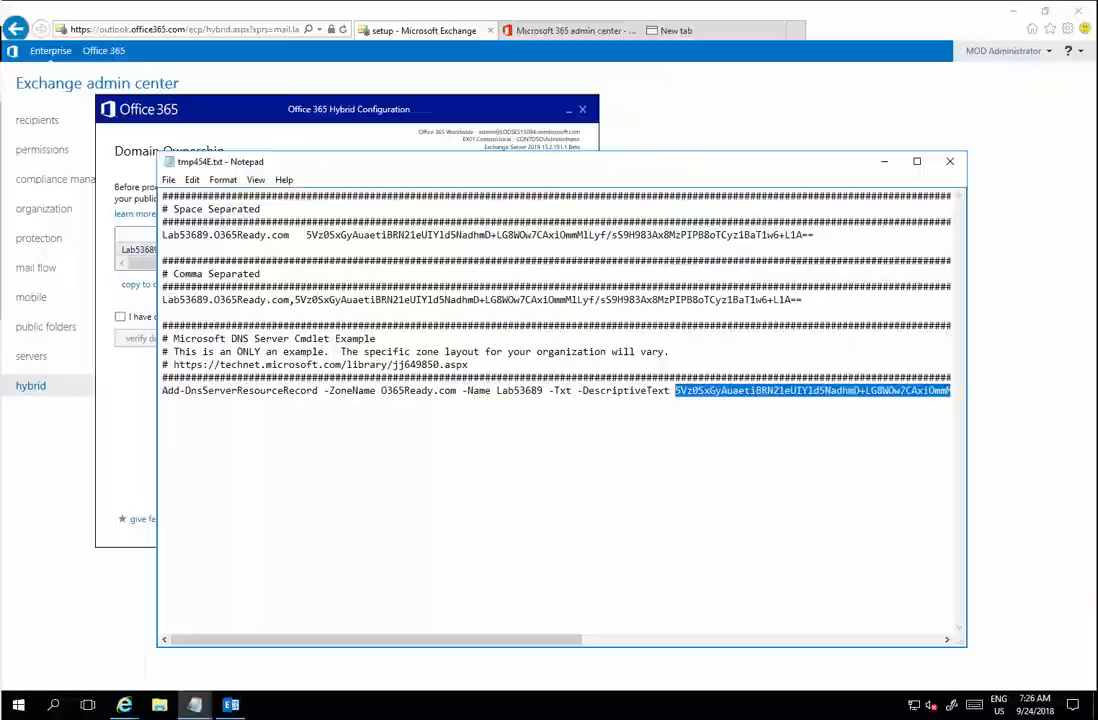
- Save the Notepad token file to the Desktop as dns.txt
left_click(168, 180)
left_click(195, 245)
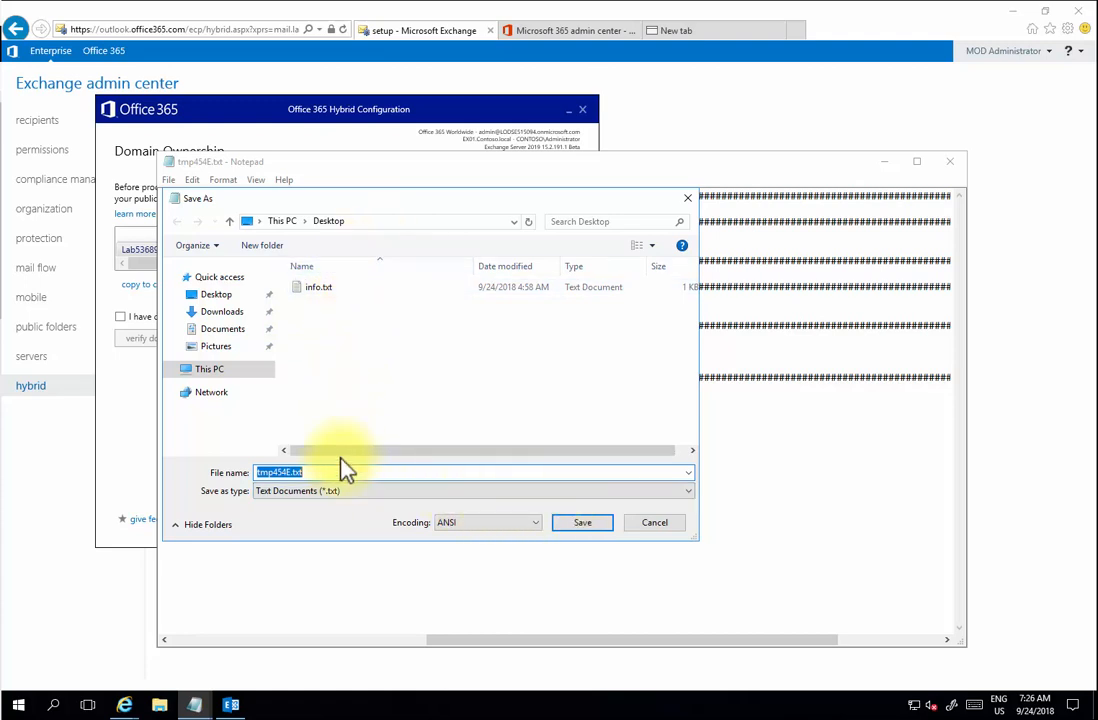
left_click(296, 472)
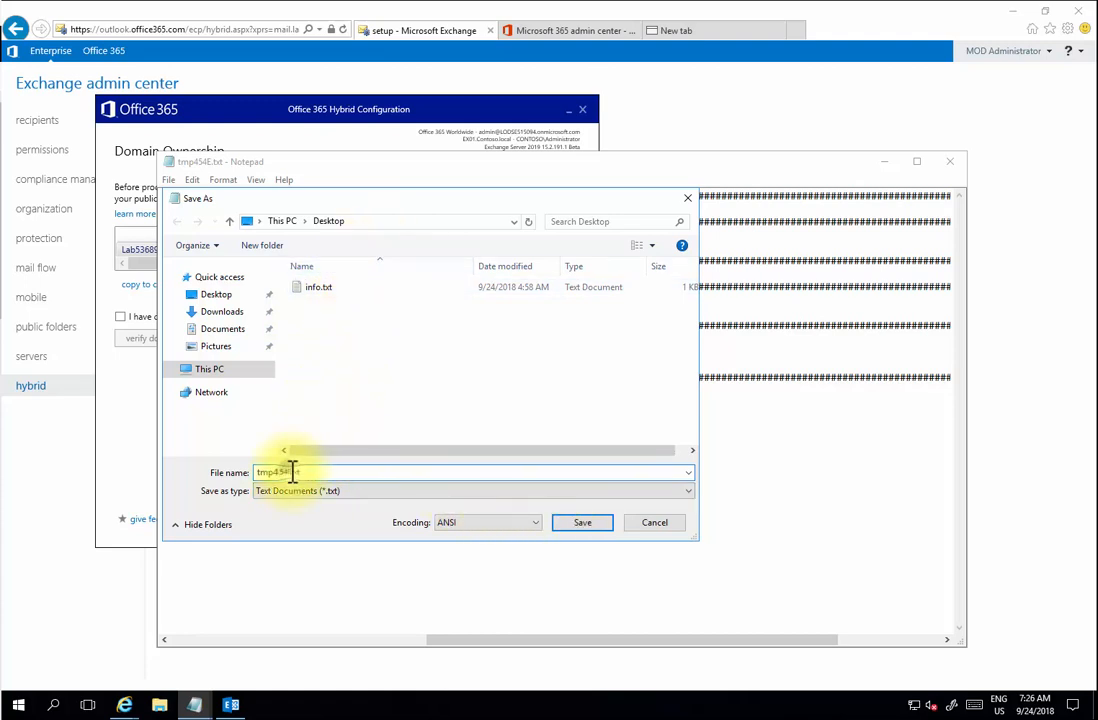
left_click_drag(292, 472, 245, 471)
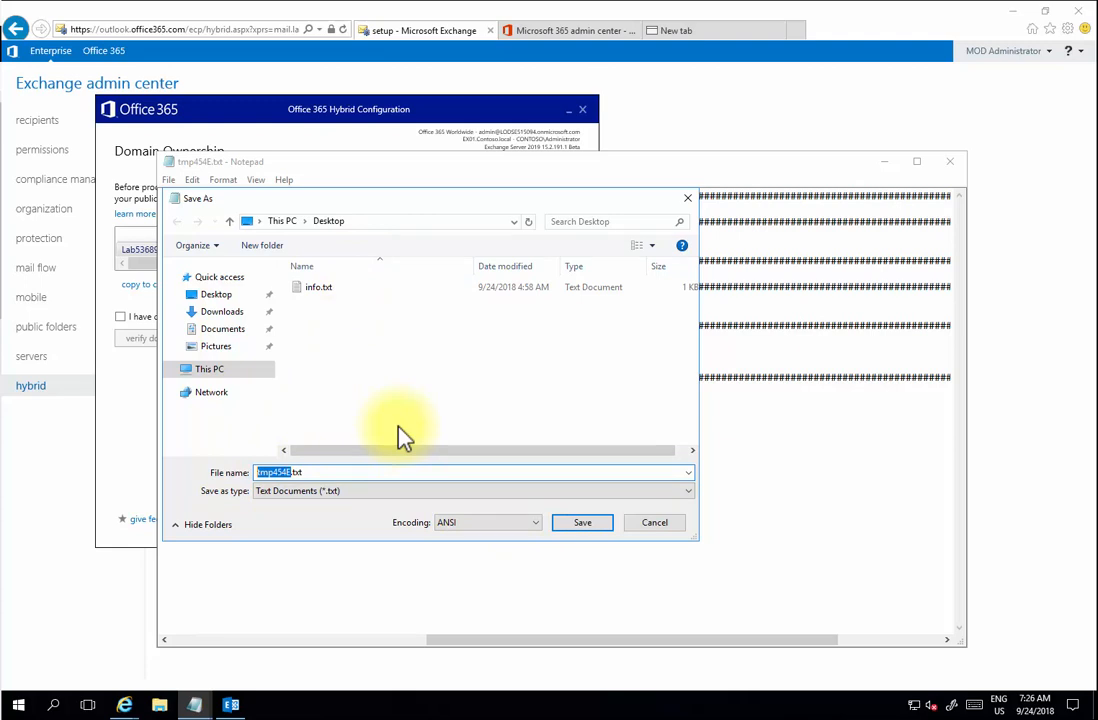
type("i")
type("dns")
left_click(582, 522)
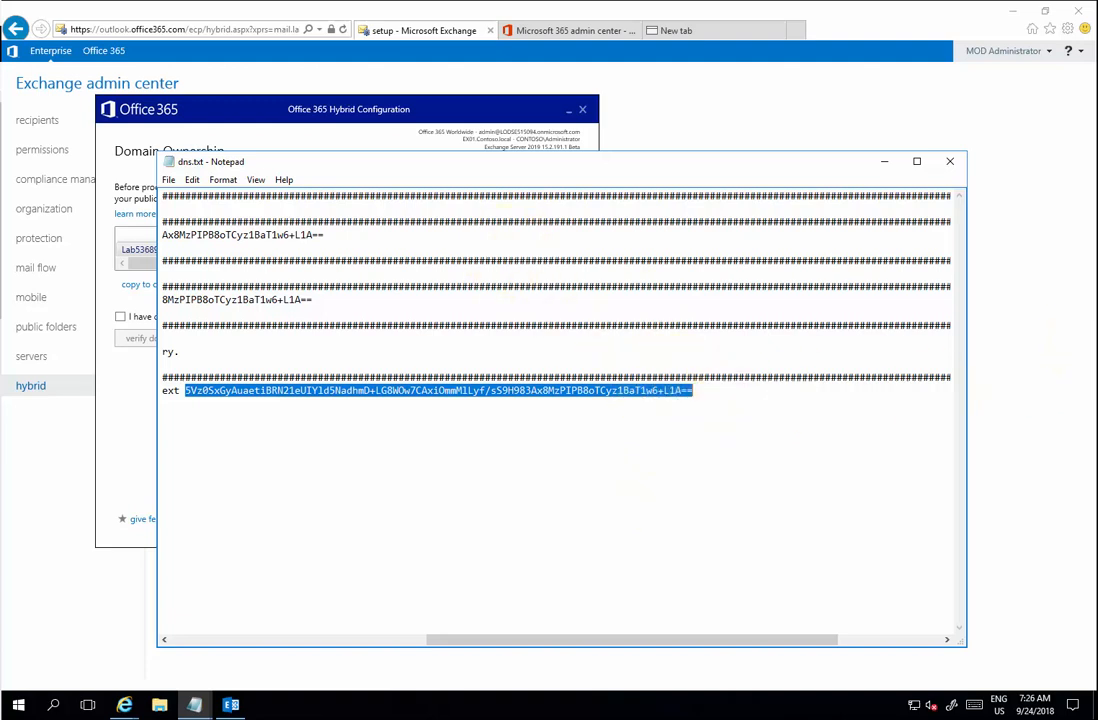
left_click(280, 120)
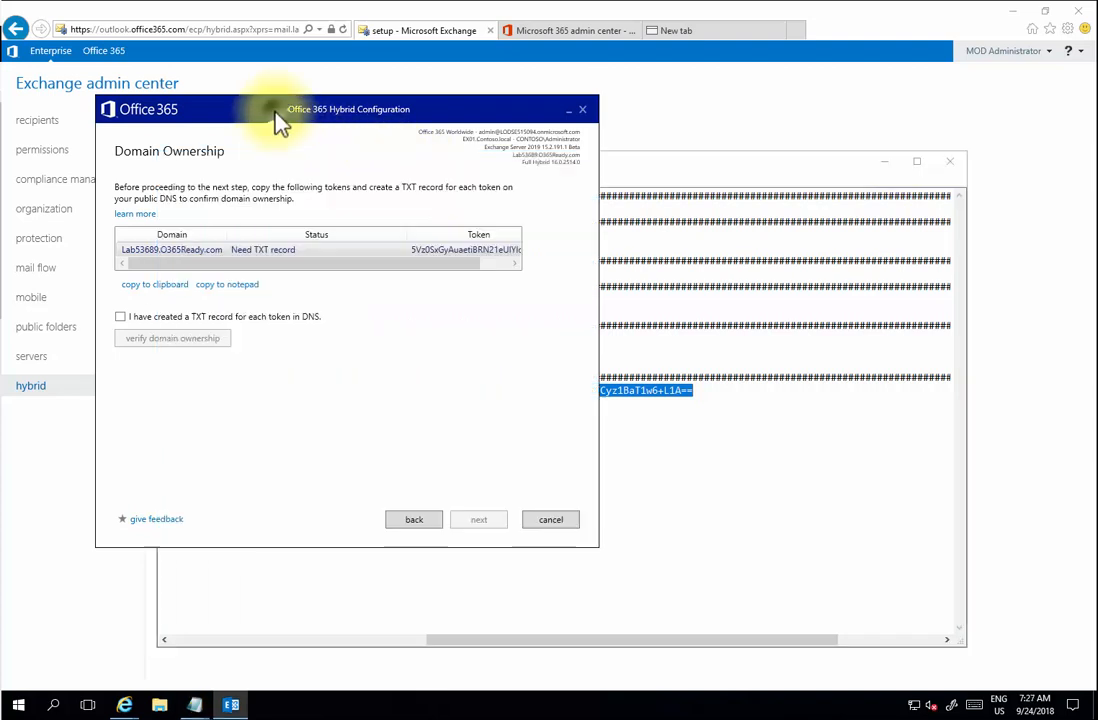
- Confirm the TXT record was created in DNS and verify domain ownership
left_click(120, 316)
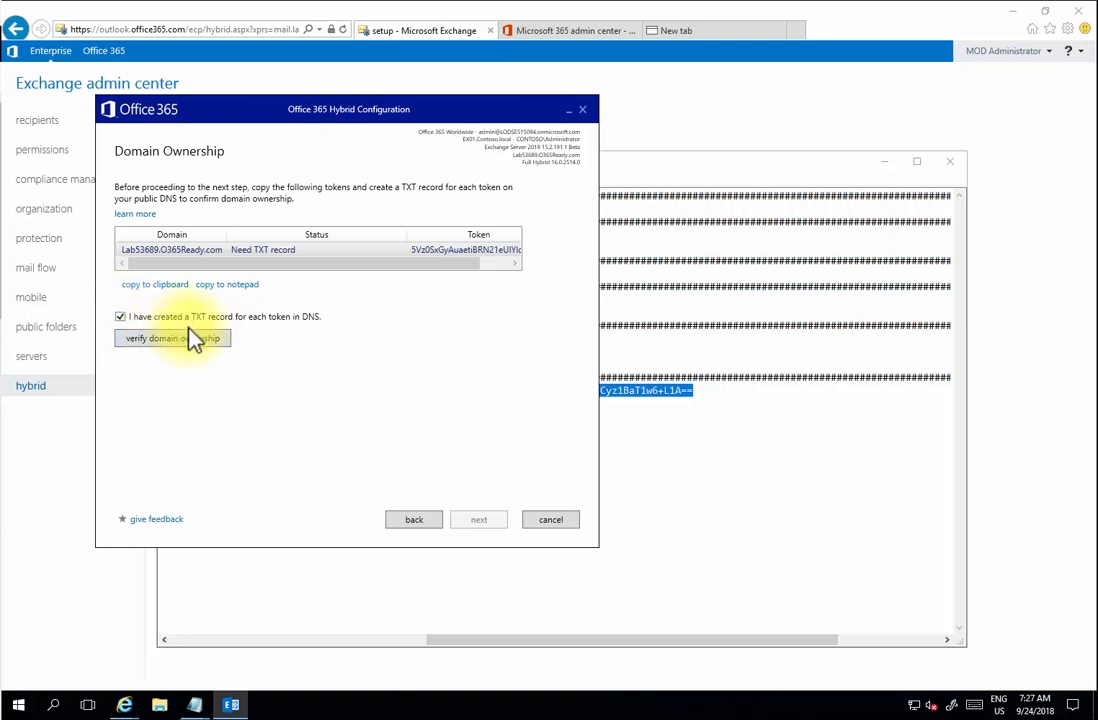
left_click(190, 337)
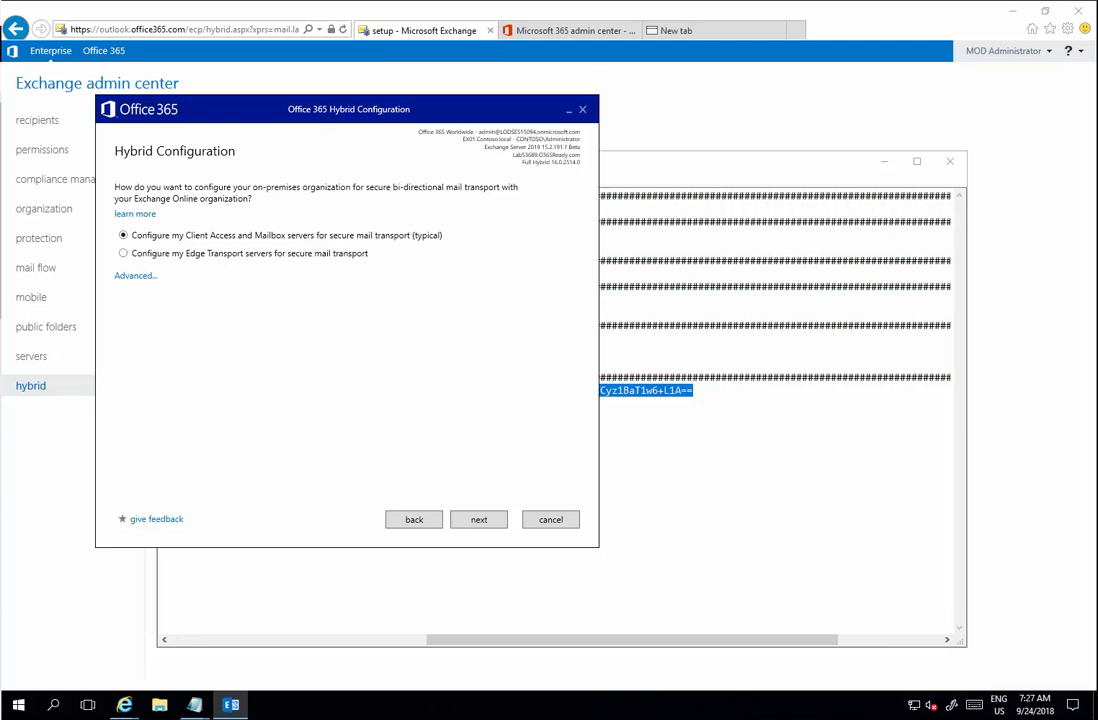
- Keep typical Client Access and Mailbox transport with centralized mail transport left disabled
left_click(137, 276)
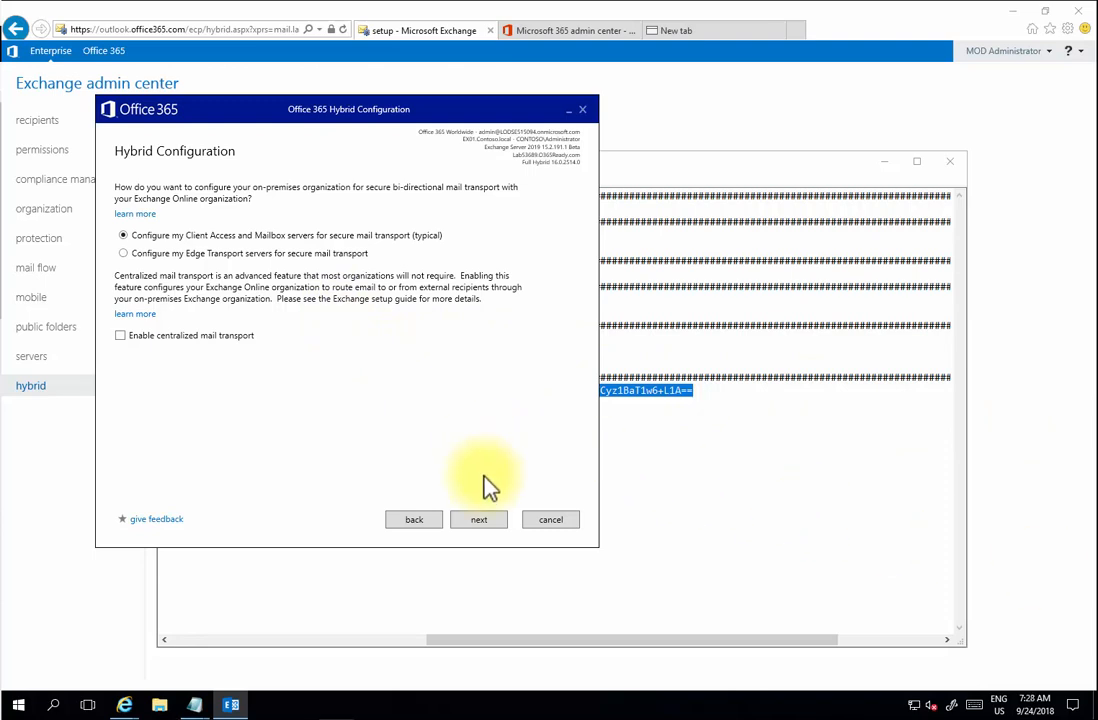
left_click(484, 520)
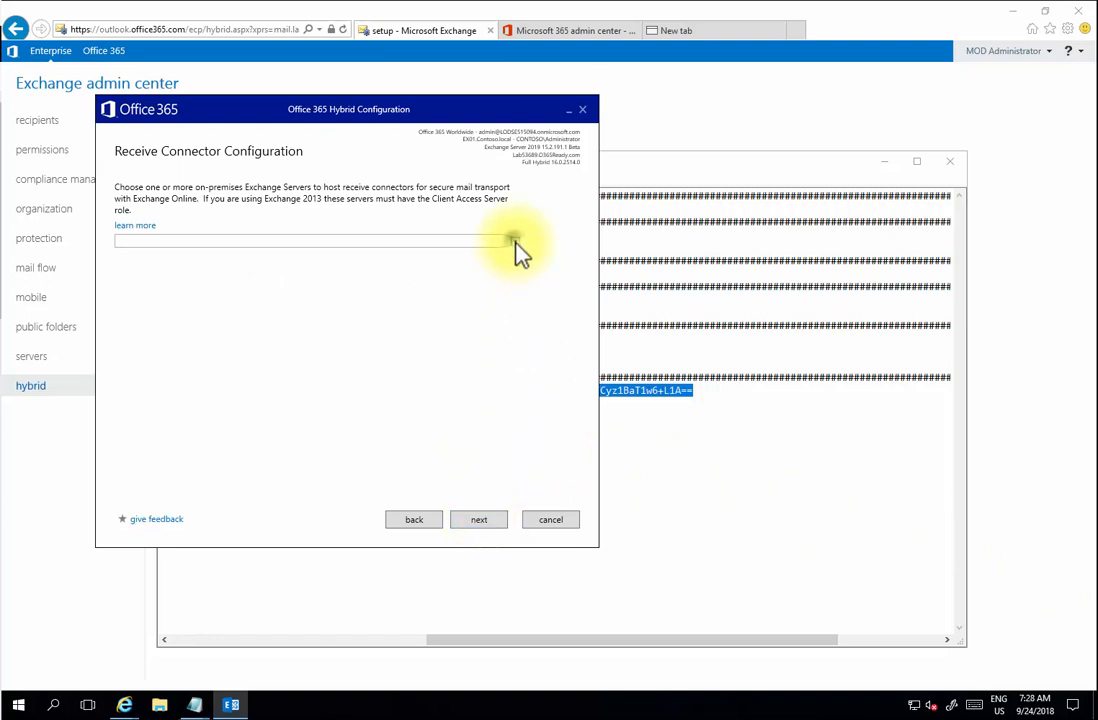
- Choose EX01 as the server hosting the receive connector
left_click(513, 241)
left_click(128, 279)
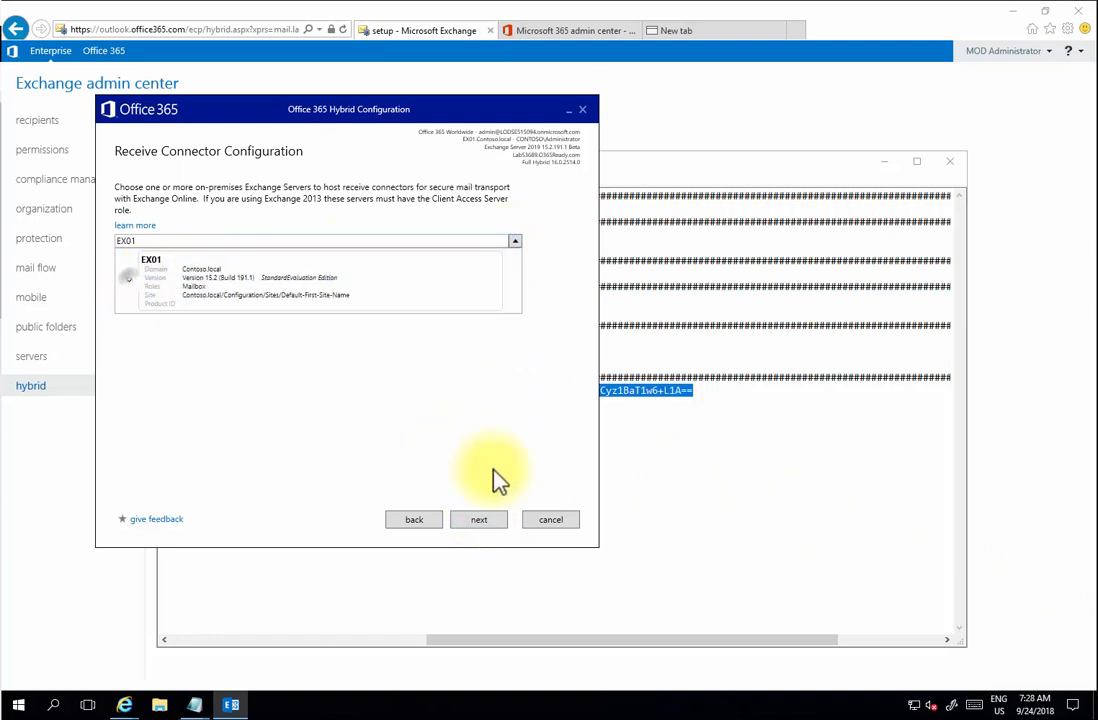
left_click(481, 520)
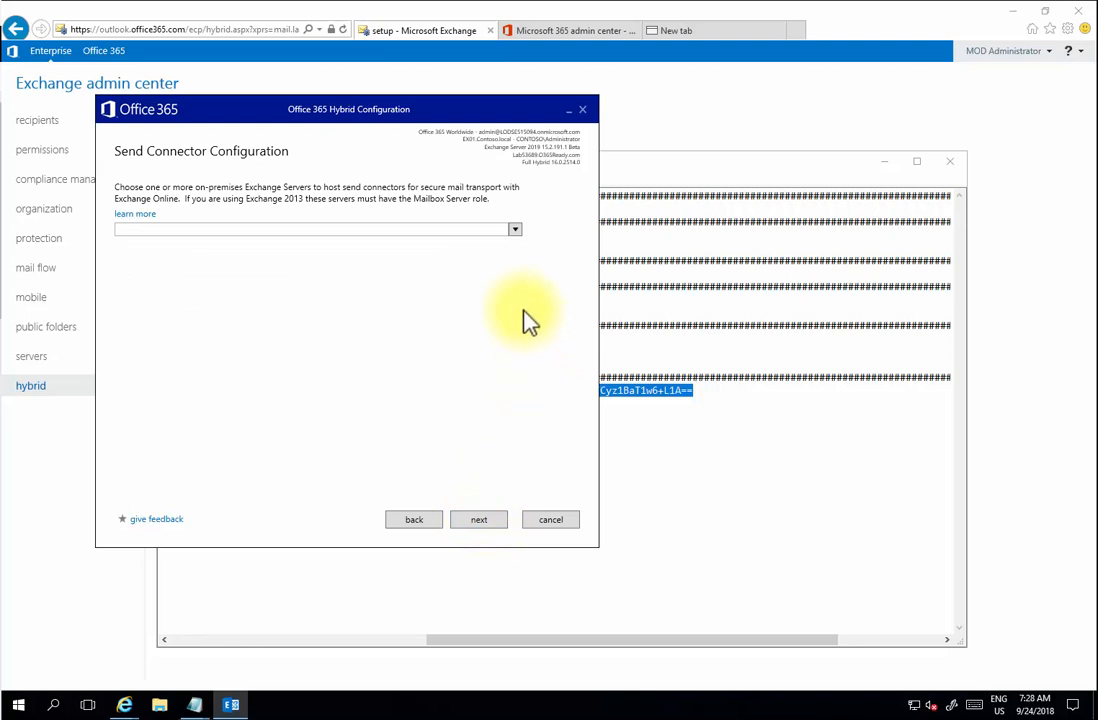
- Choose EX01 as the server hosting the send connector
left_click(515, 230)
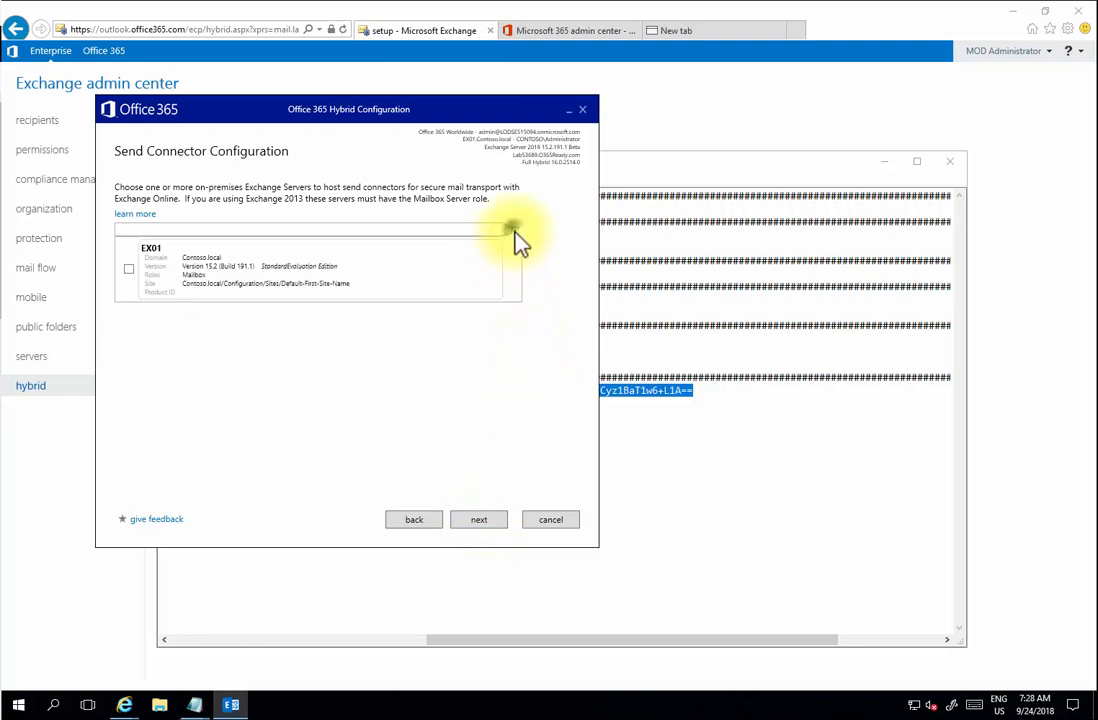
left_click(126, 268)
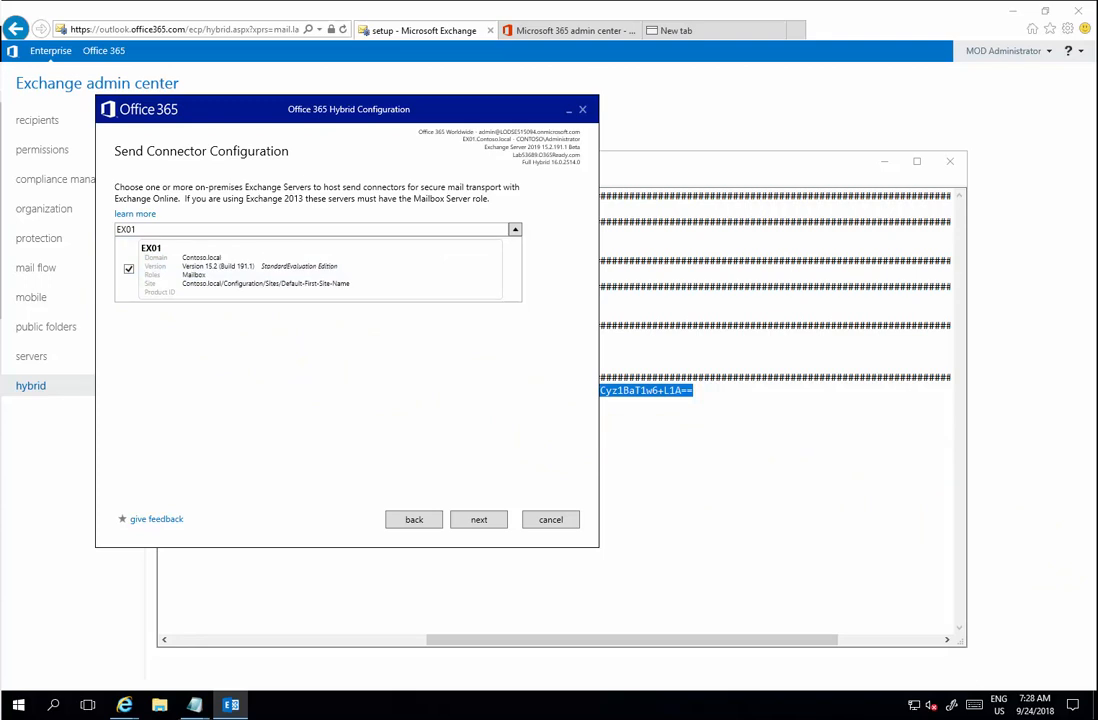
left_click(485, 519)
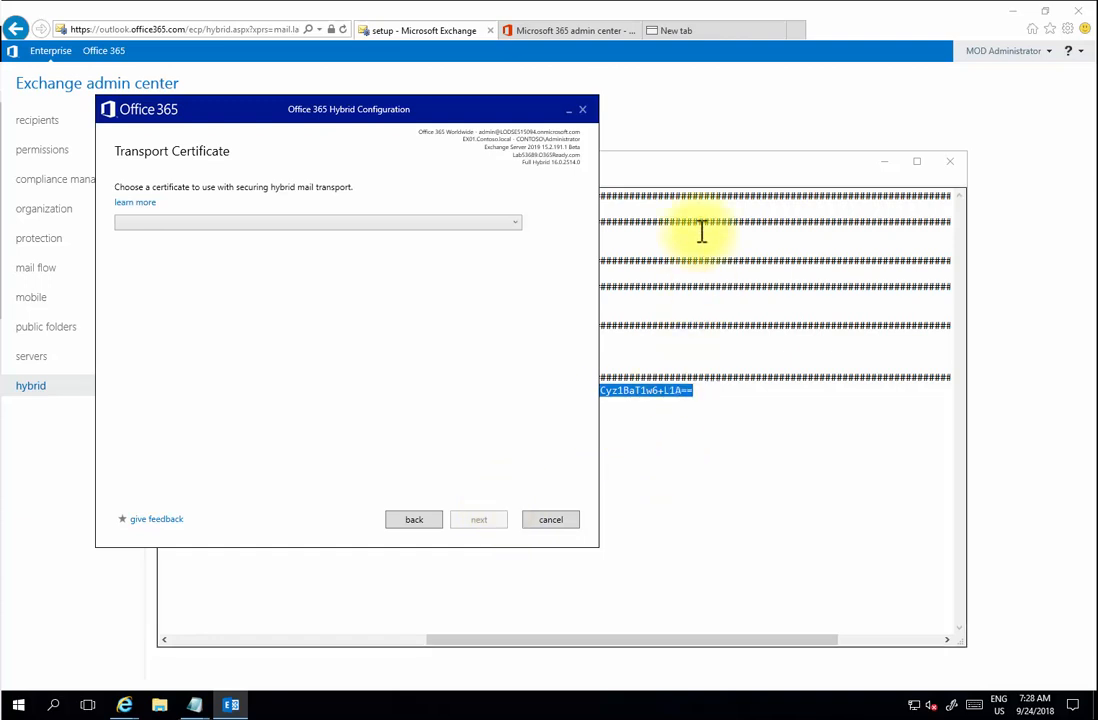
- Use the mail.Lab53689.O365Ready.com certificate and set mail.Lab53689.O365Ready.com as organization FQDN
left_click(518, 226)
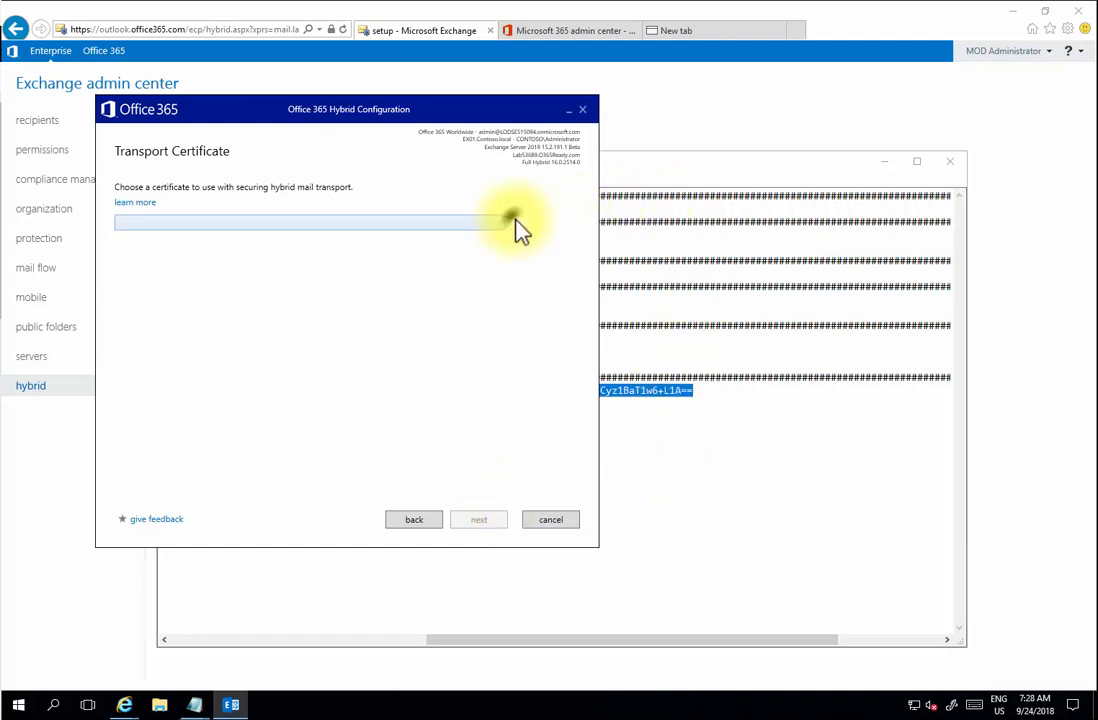
left_click(172, 270)
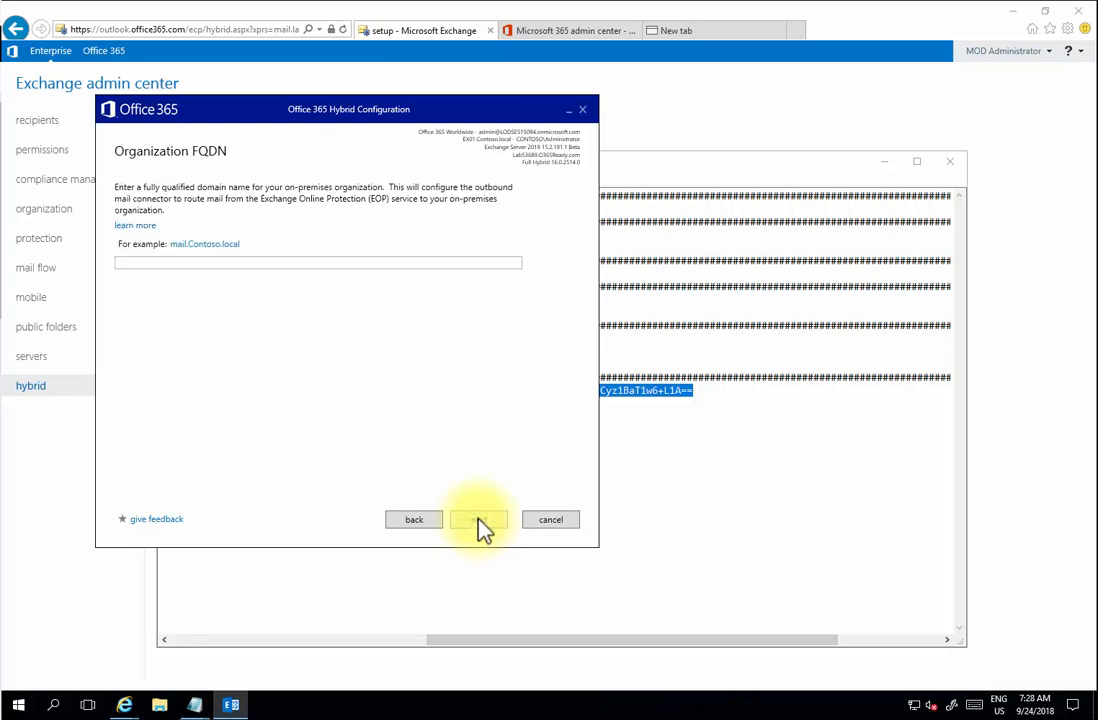
left_click(400, 264)
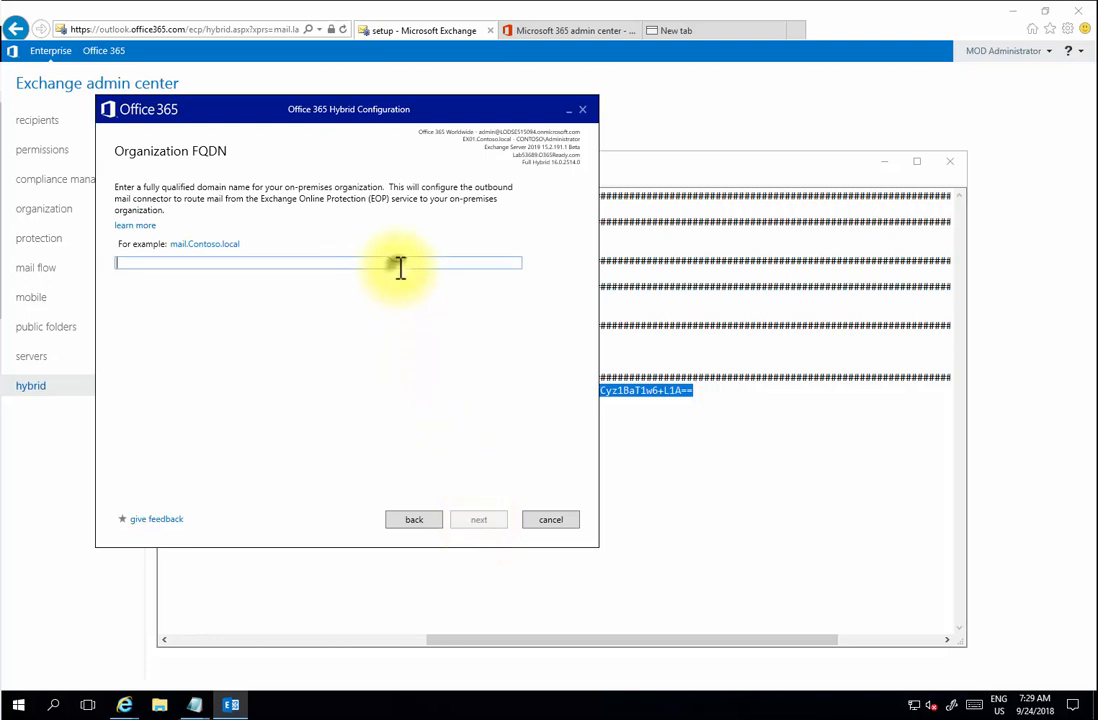
type("mail.Lab53689.O365Ready.com")
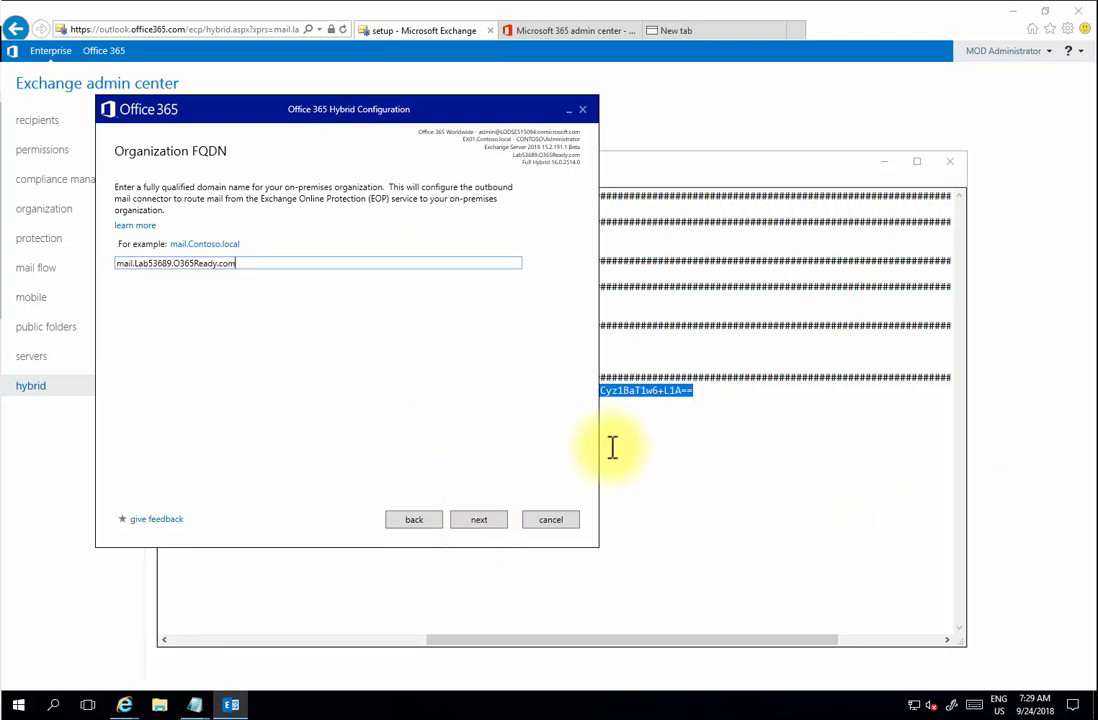
left_click(499, 526)
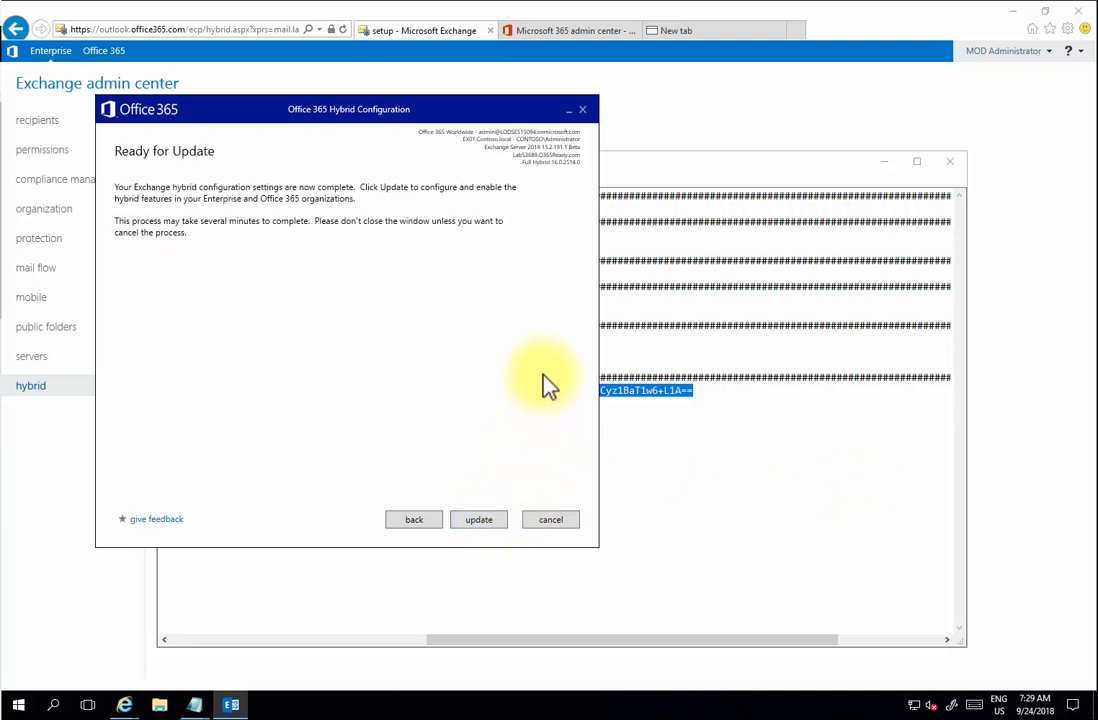
- Run the hybrid update, rate it five stars without including email, and close the wizard
left_click(497, 522)
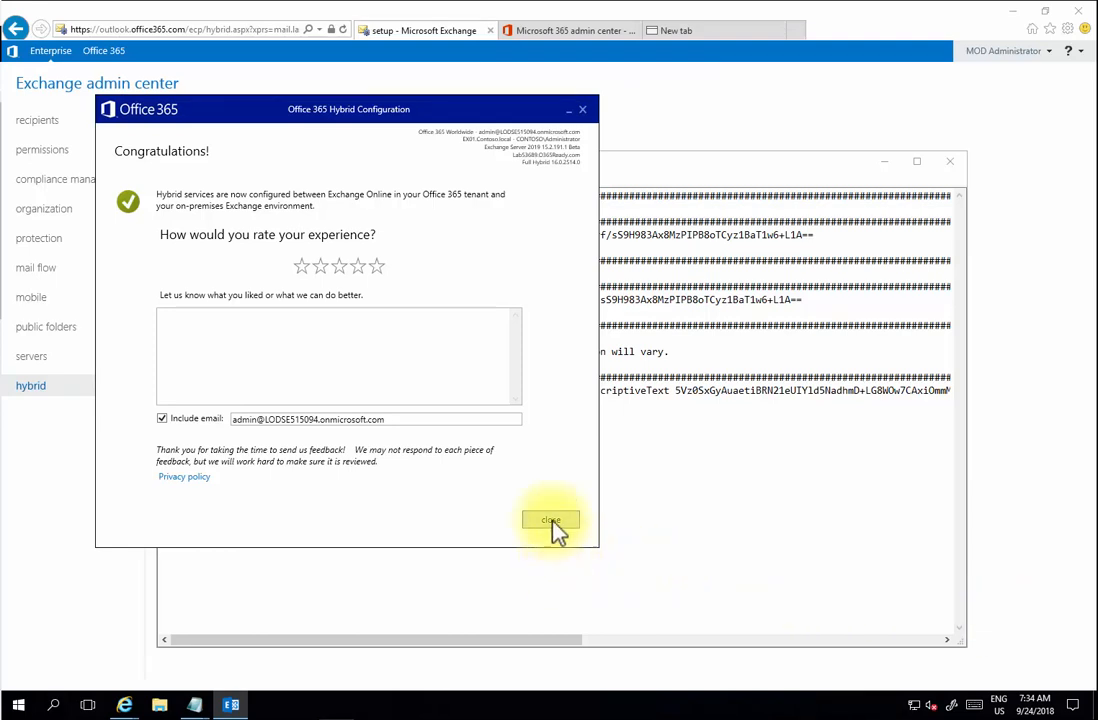
left_click(162, 420)
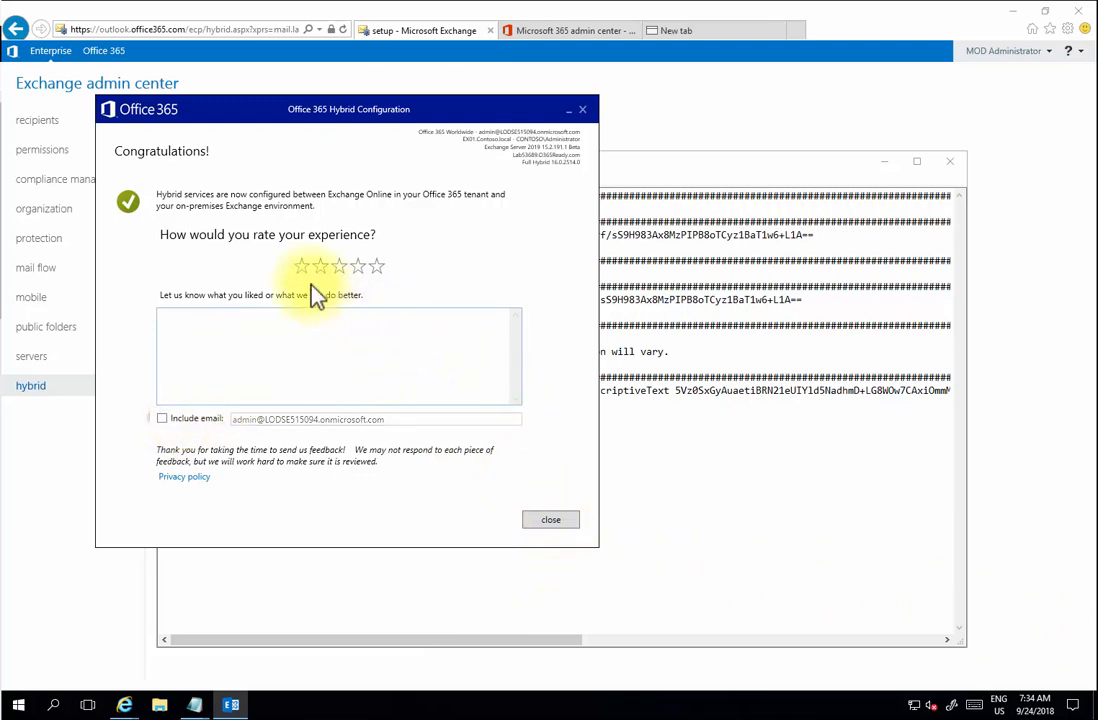
left_click(376, 265)
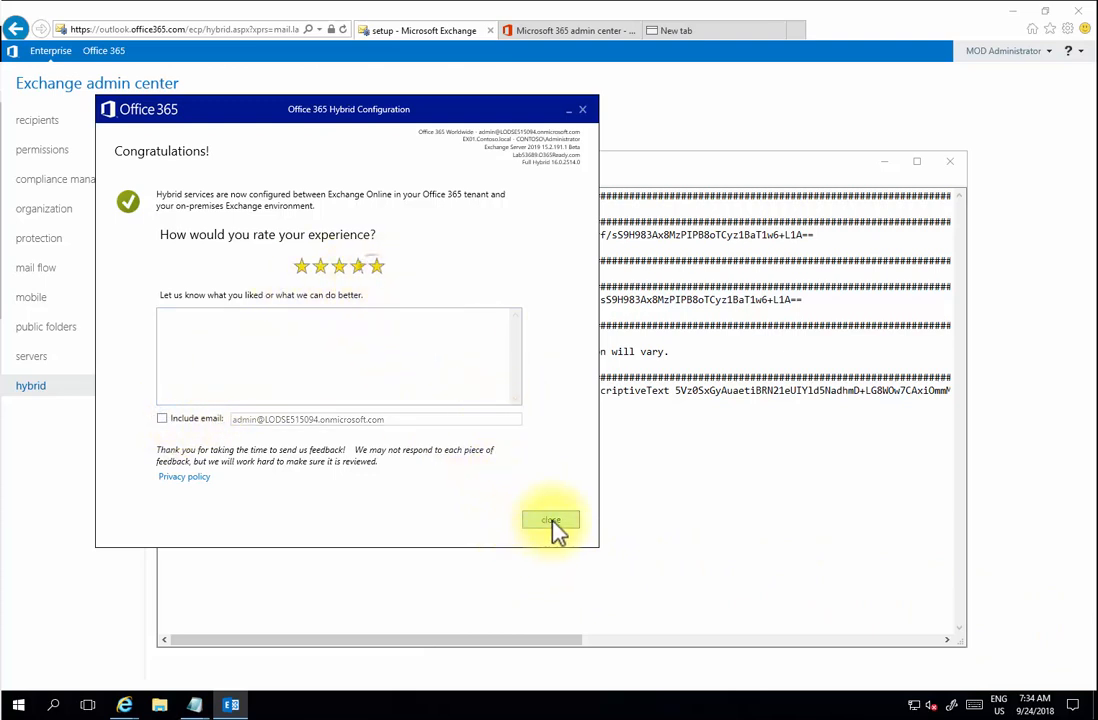
left_click(551, 521)
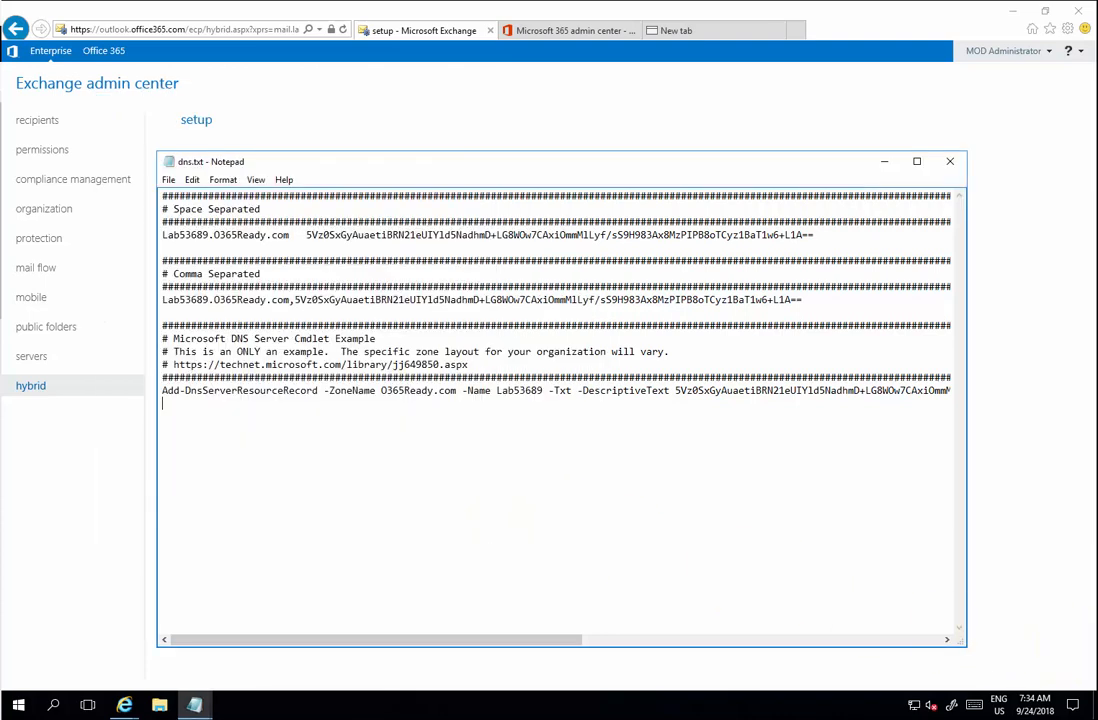
- Start an administrator PowerShell and import the EX01 Exchange management session
left_click(20, 706)
right_click(22, 707)
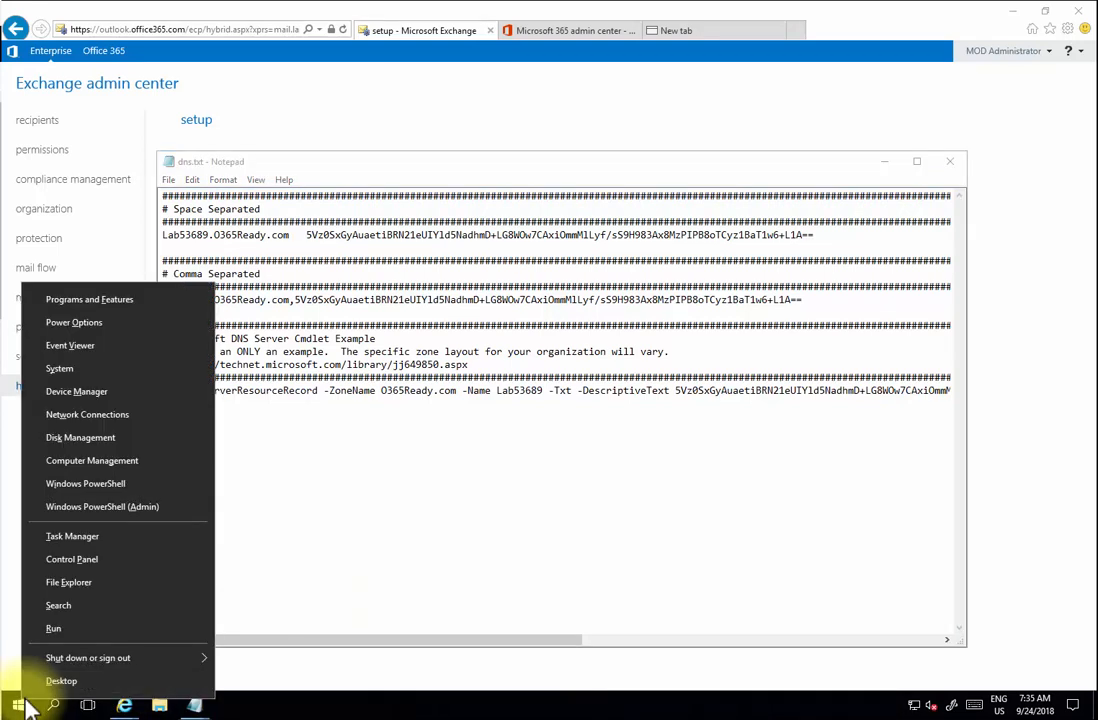
left_click(91, 507)
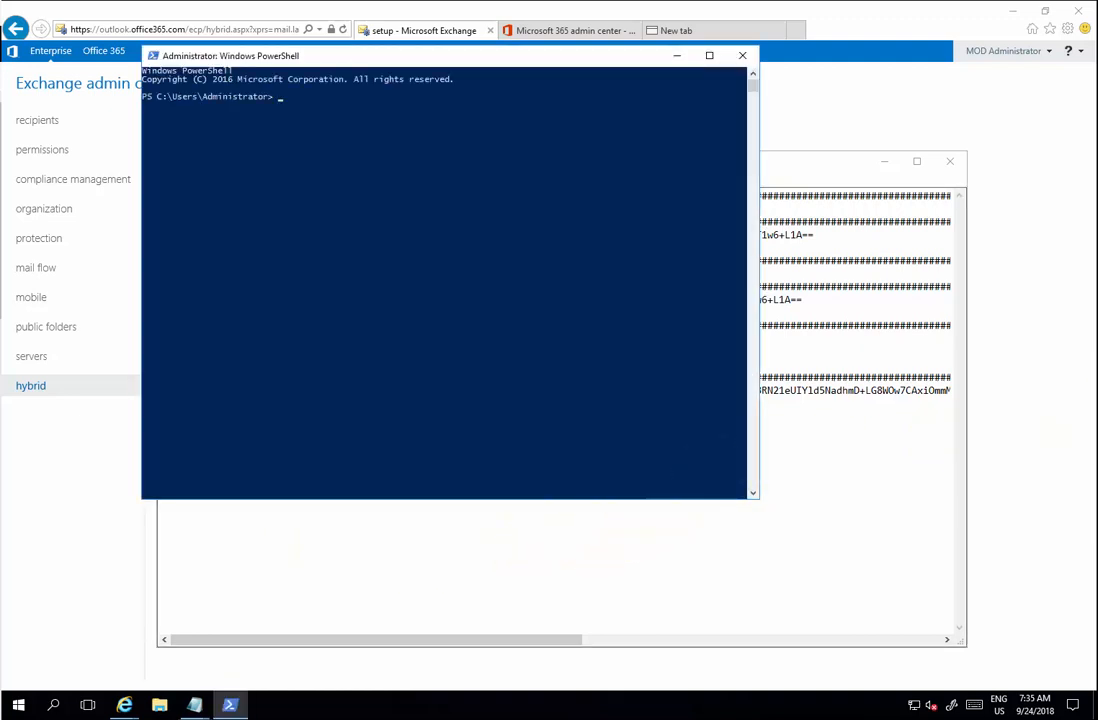
type("Import-PSSession $(New-PSSession -ConfigurationName Microsoft.Exchange -ConnectionUri http://EX01/PowerShell)")
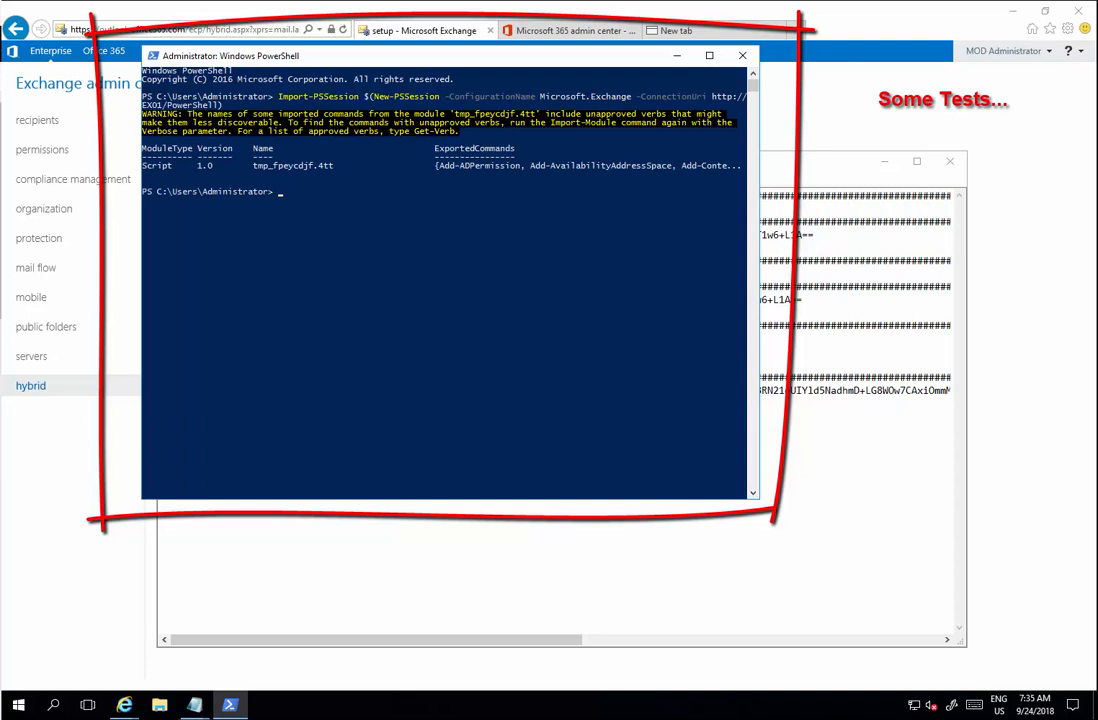
- Run Test-OAuthConnectivity -Service EWS and check that it reports Success
type("Test-OAuthConnectivity -Service EWS -TargetUri https://outlook.office365.com/ews/exchange.asmx -Mailbox AlexD -Verbose | FL")
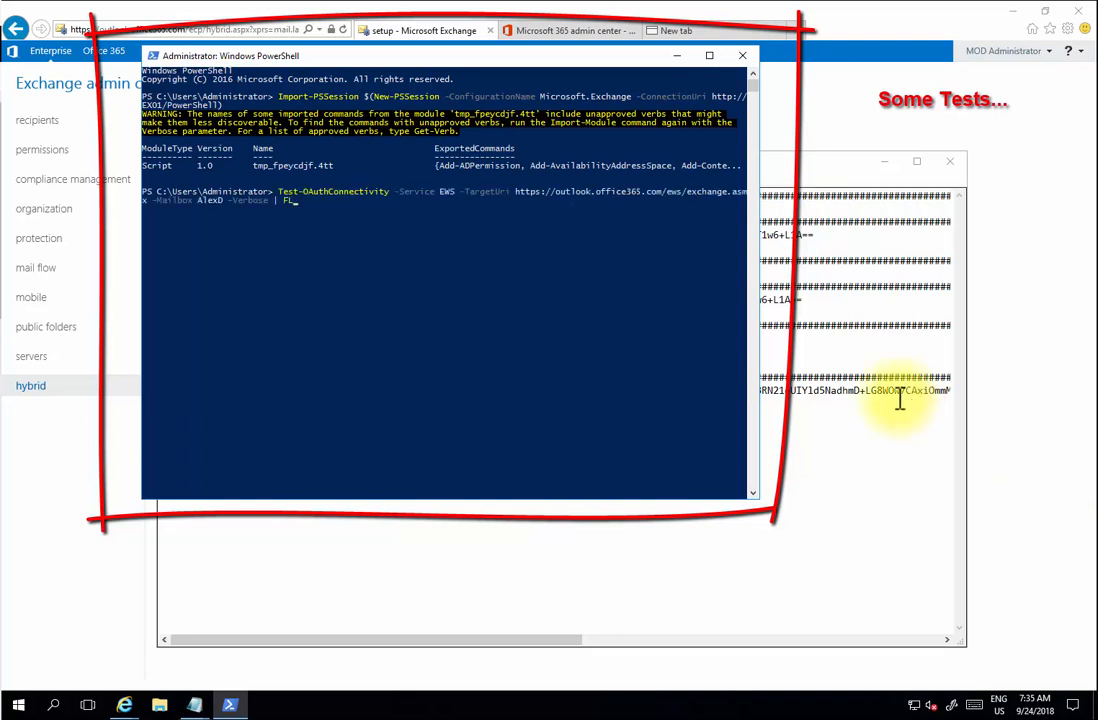
key("Return")
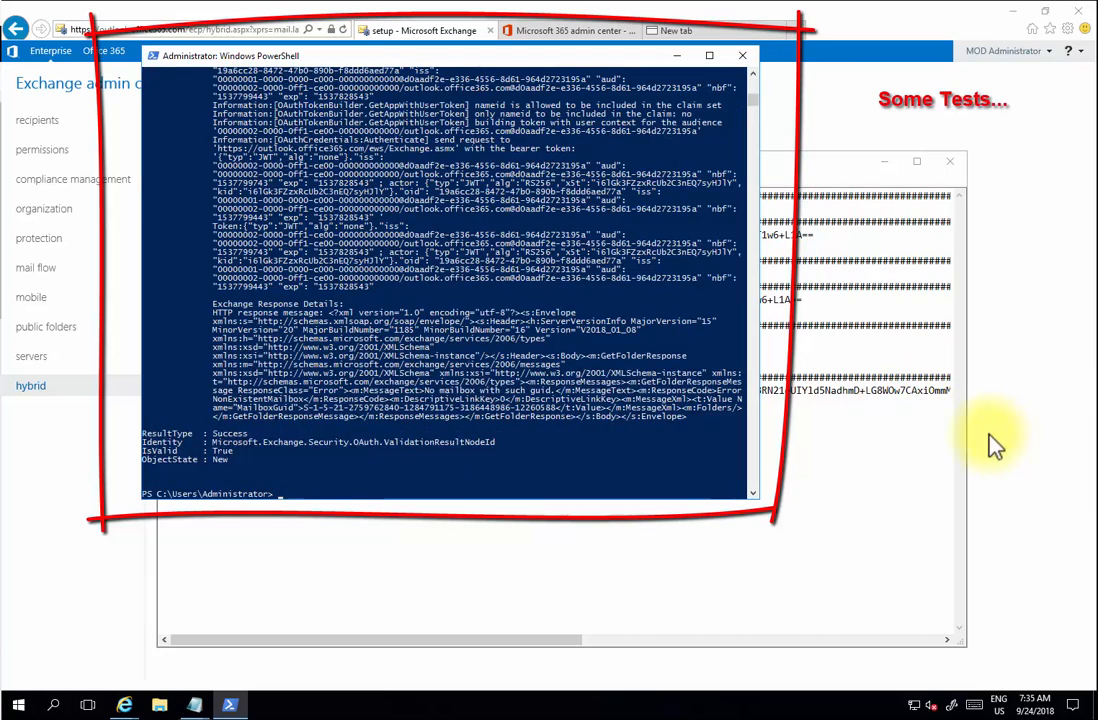
scroll(642, 400, "up", 7)
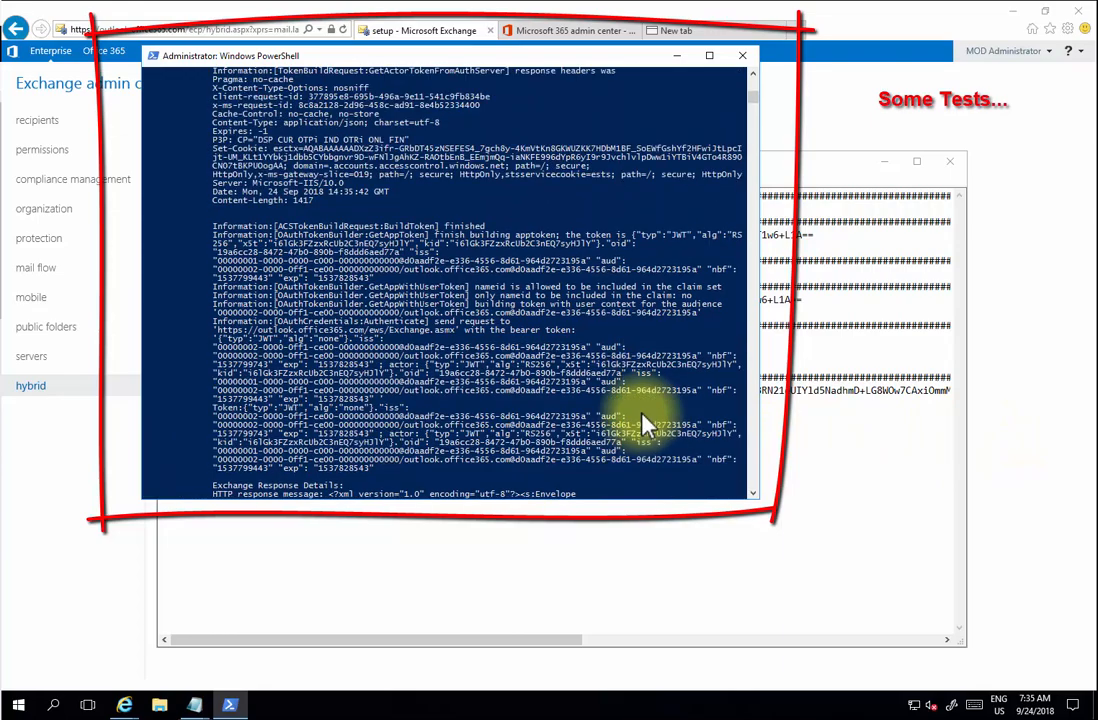
scroll(645, 425, "up", 15)
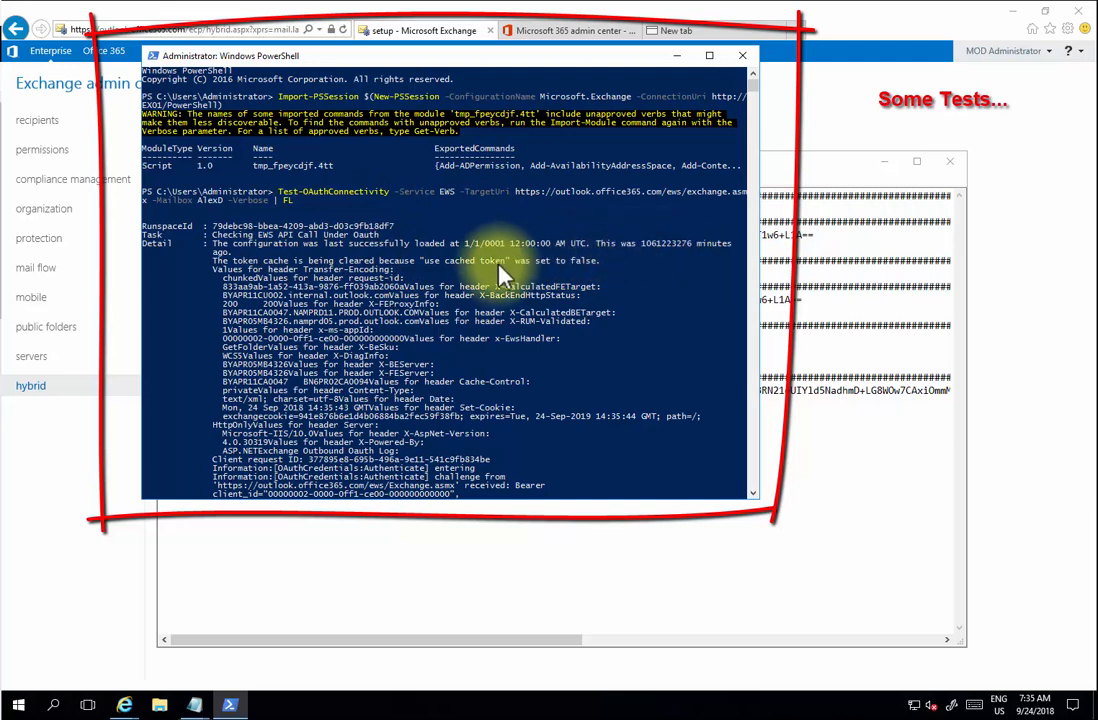
scroll(378, 288, "down", 1)
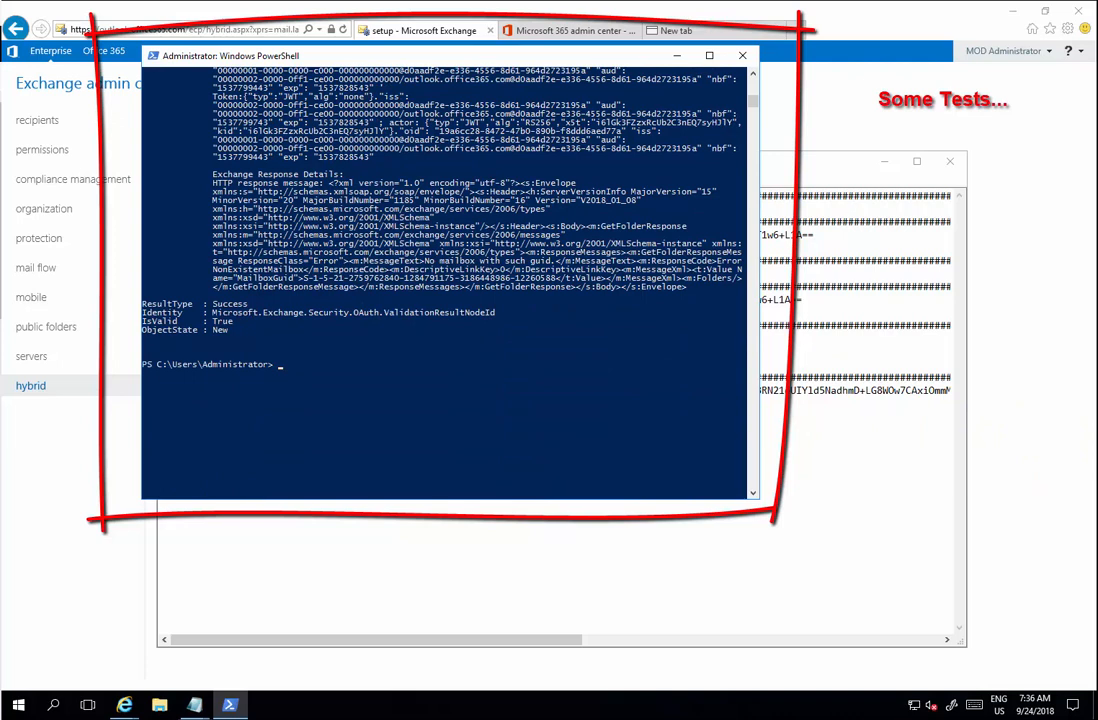
- Run Get-HybridConfiguration to list the current hybrid settings
type("Get-HybridConfiguration")
key("Return")
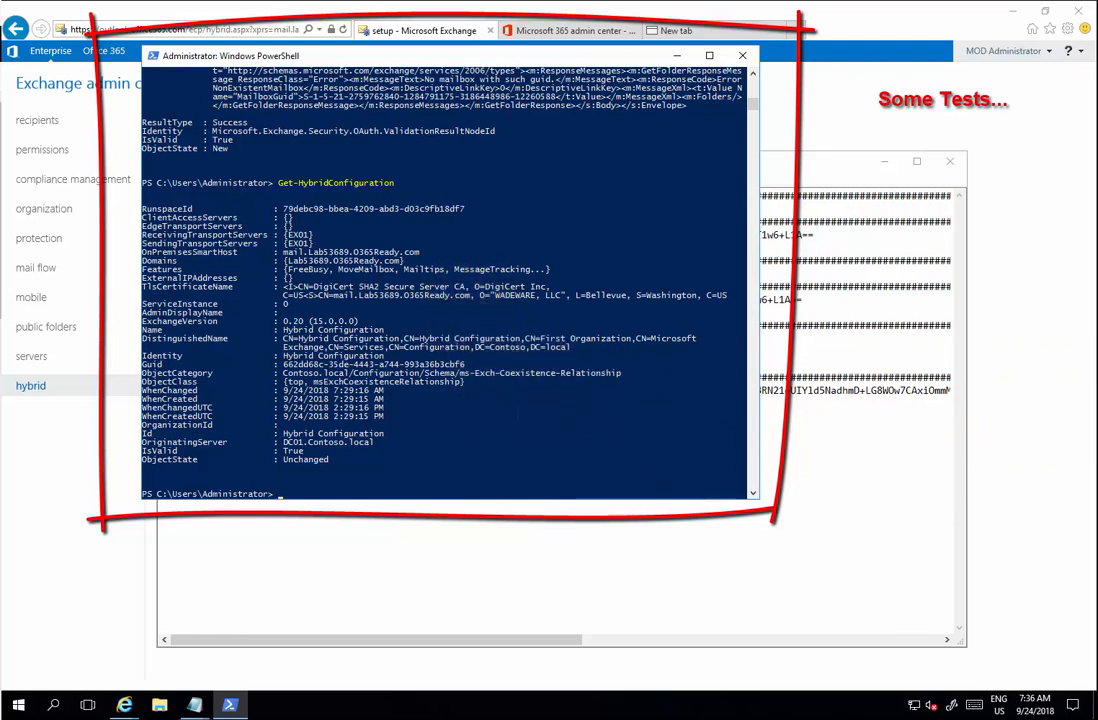
- Stop the W3SVC and WAS services on EX01 using Invoke-Command with -Force
type("Invoke-Command -ComputerName EX01 -ScriptBlock {Stop-Service W3SVC -Force}")
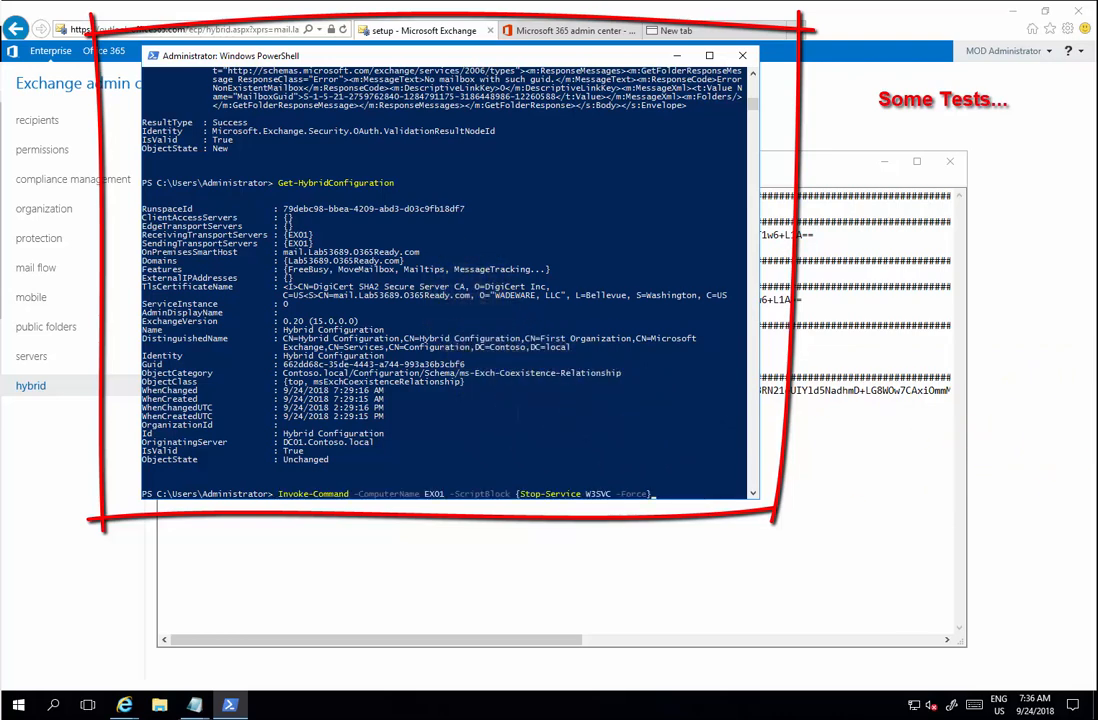
key("Return")
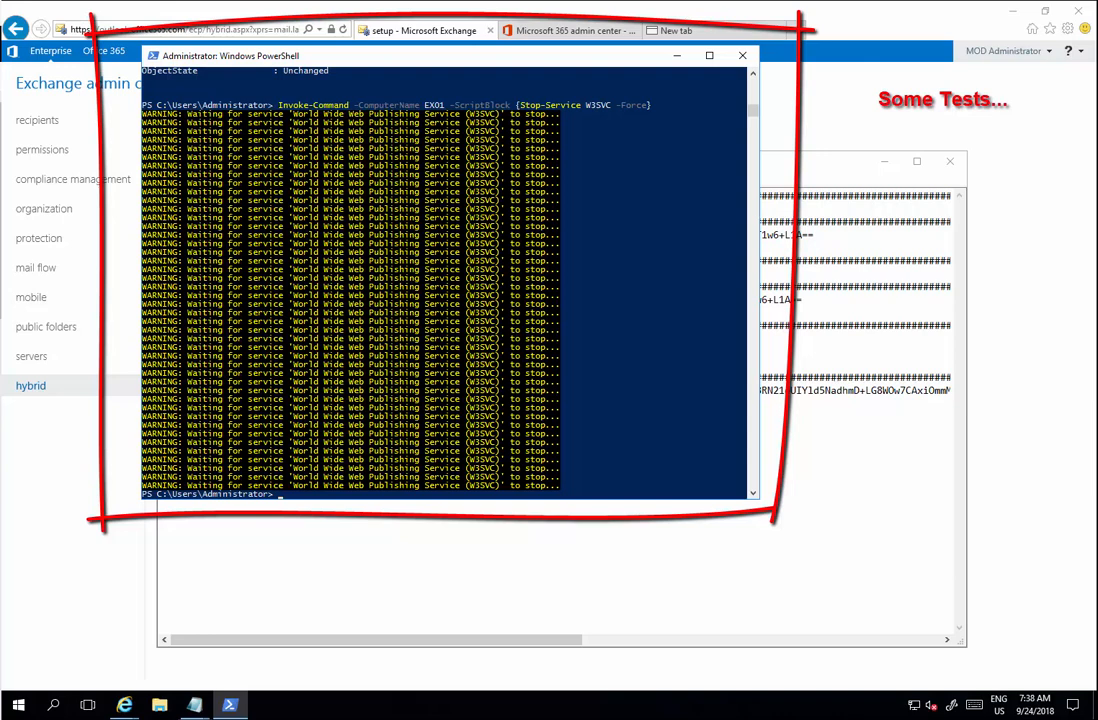
type("Invoke-Command -ComputerName EX01 -ScriptBlock {Stop-Service WAS -Force}")
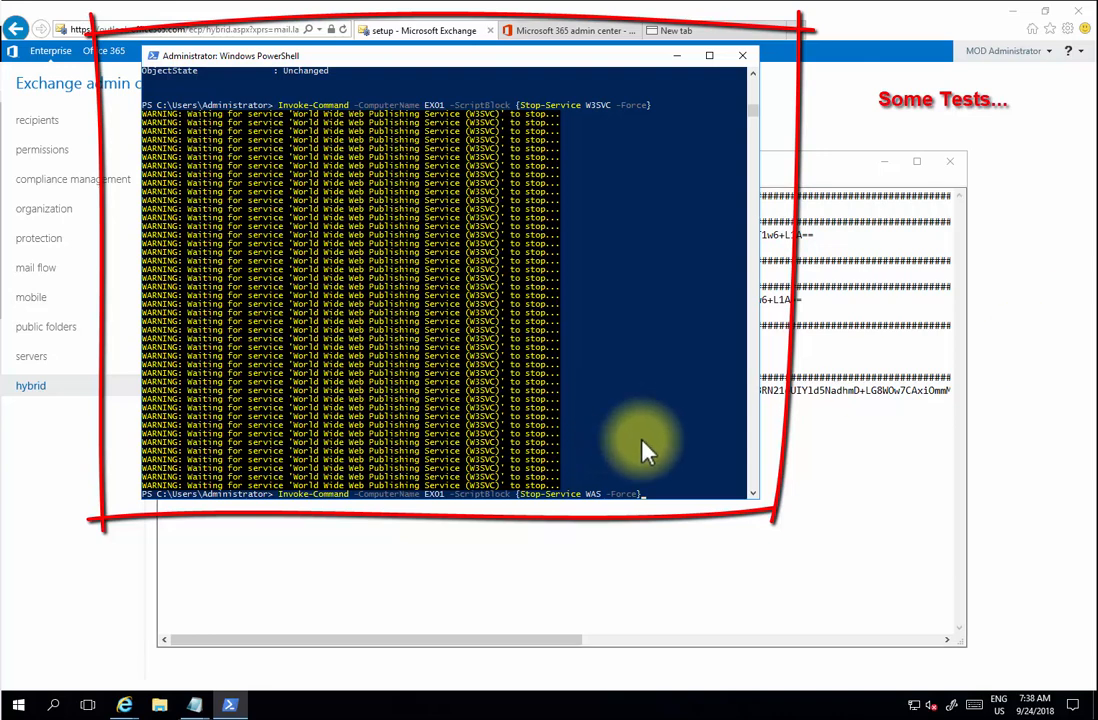
key("Return")
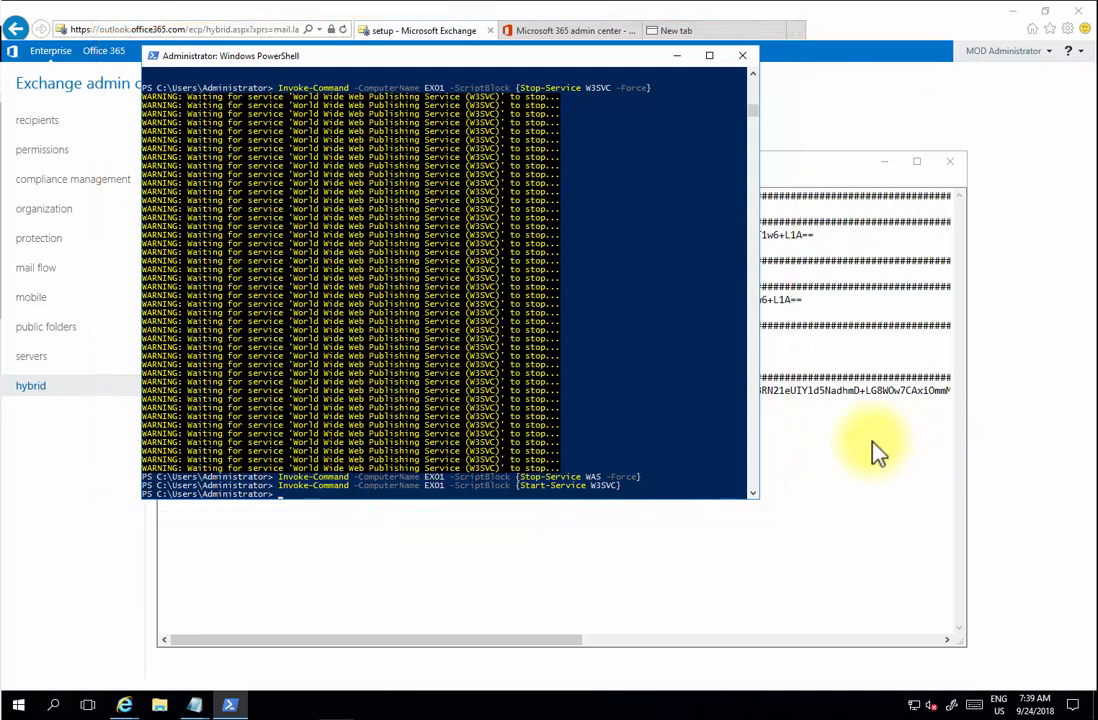
- Browse to Administrator\AppData\Roaming\Microsoft\Exchange Hybrid Configuration and sort logs by Date modified
left_click(165, 705)
left_click(350, 173)
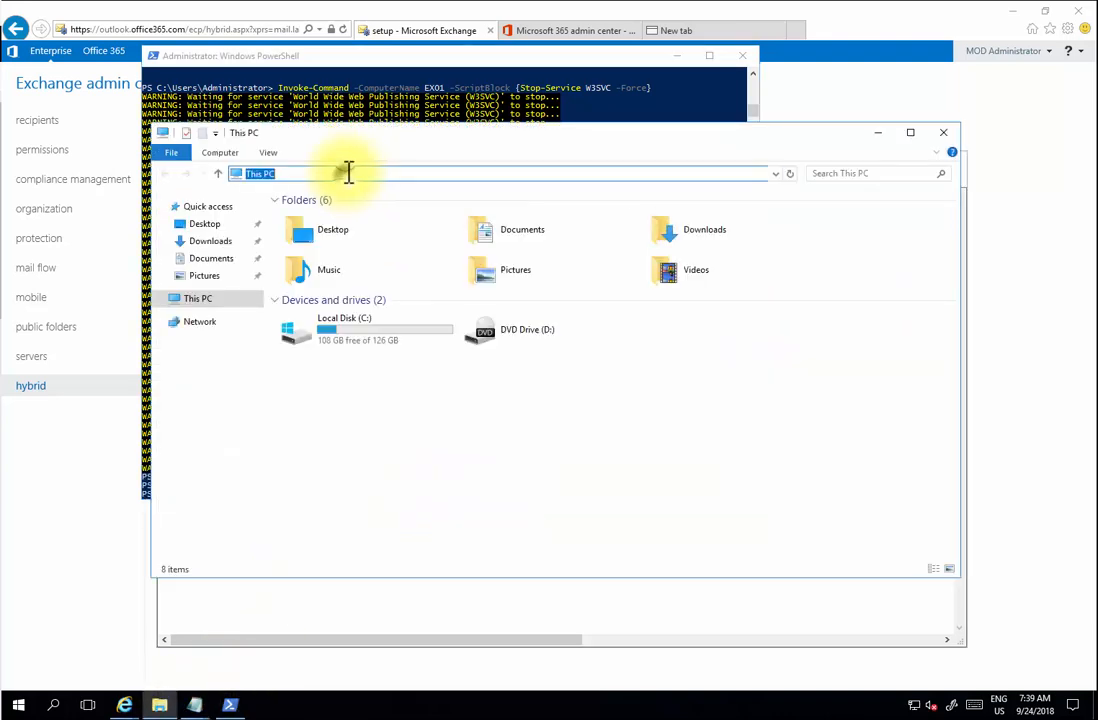
type("c:\\users\\")
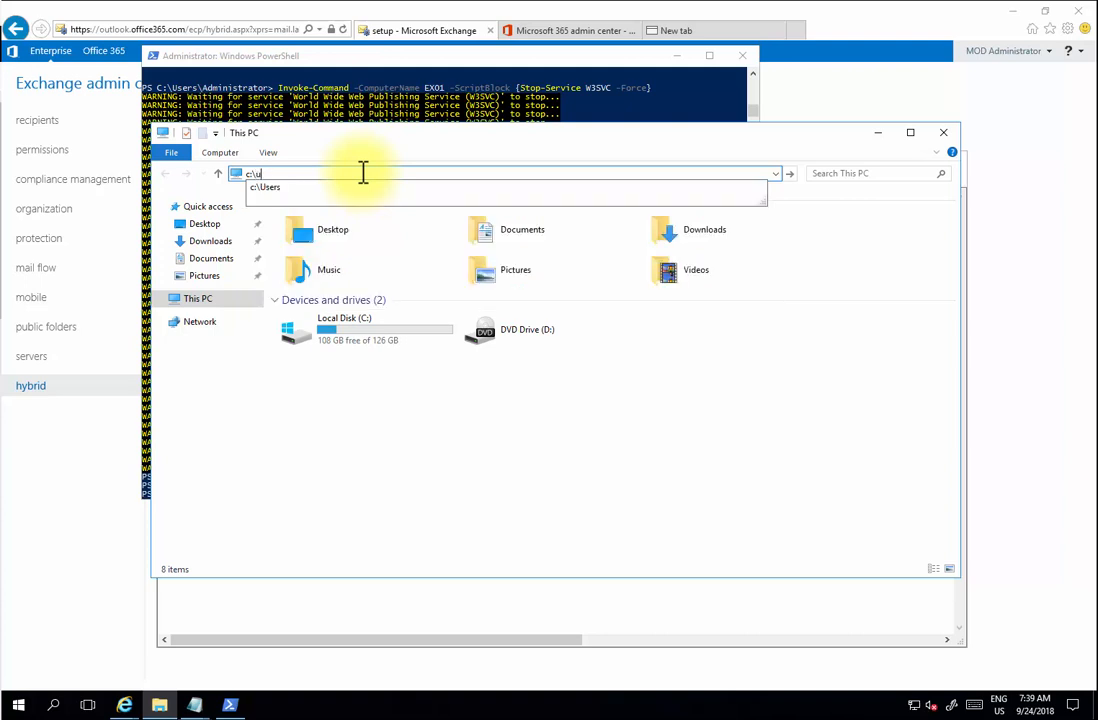
key("Delete")
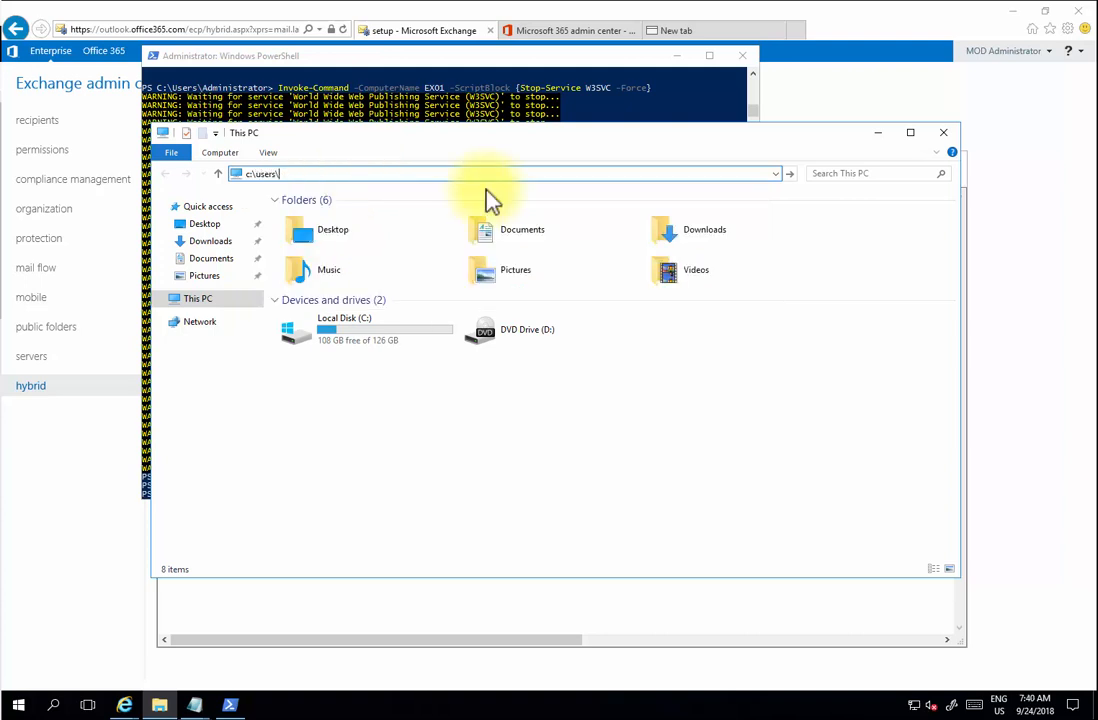
key("Return")
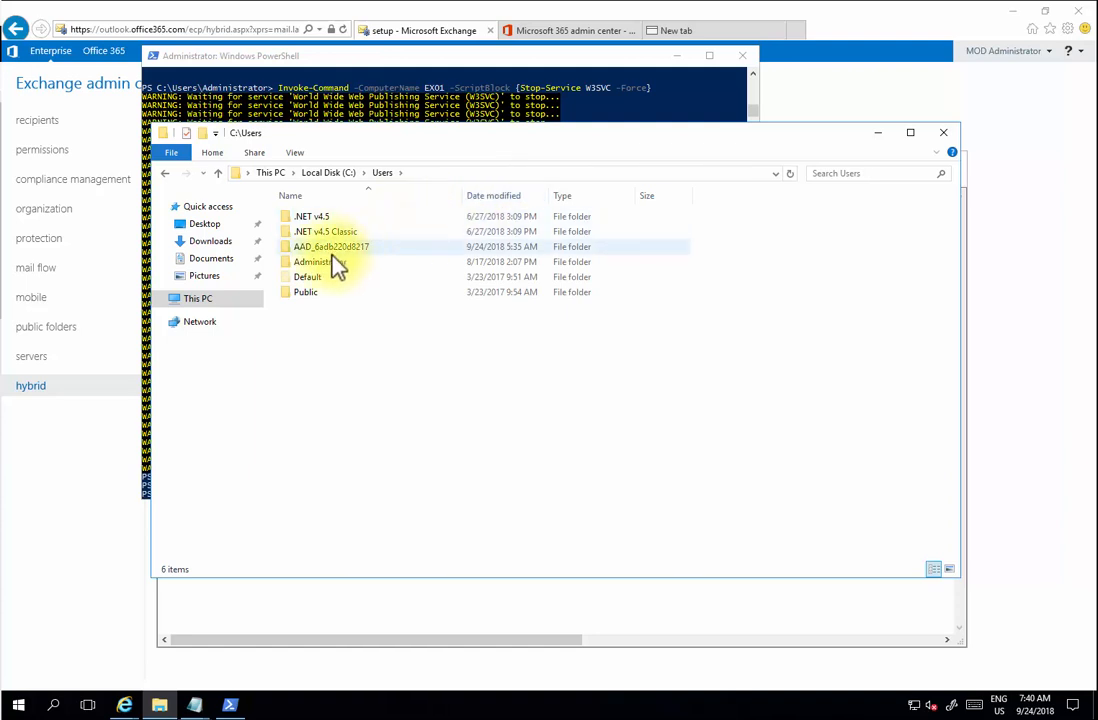
double_click(333, 264)
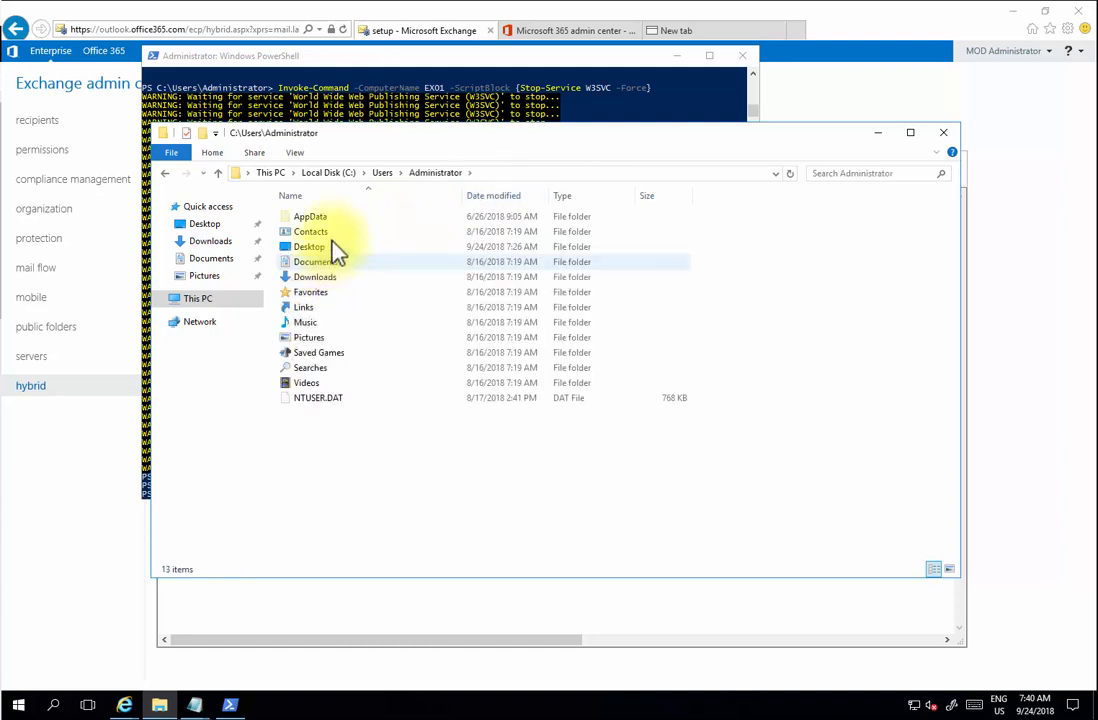
double_click(318, 218)
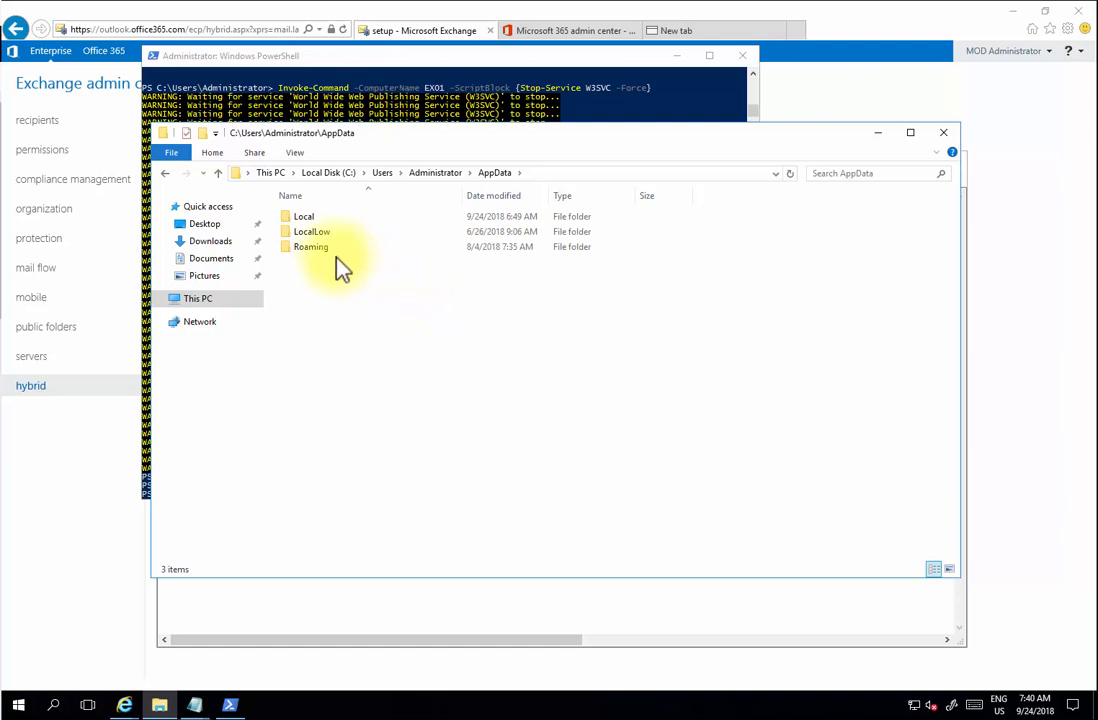
double_click(312, 247)
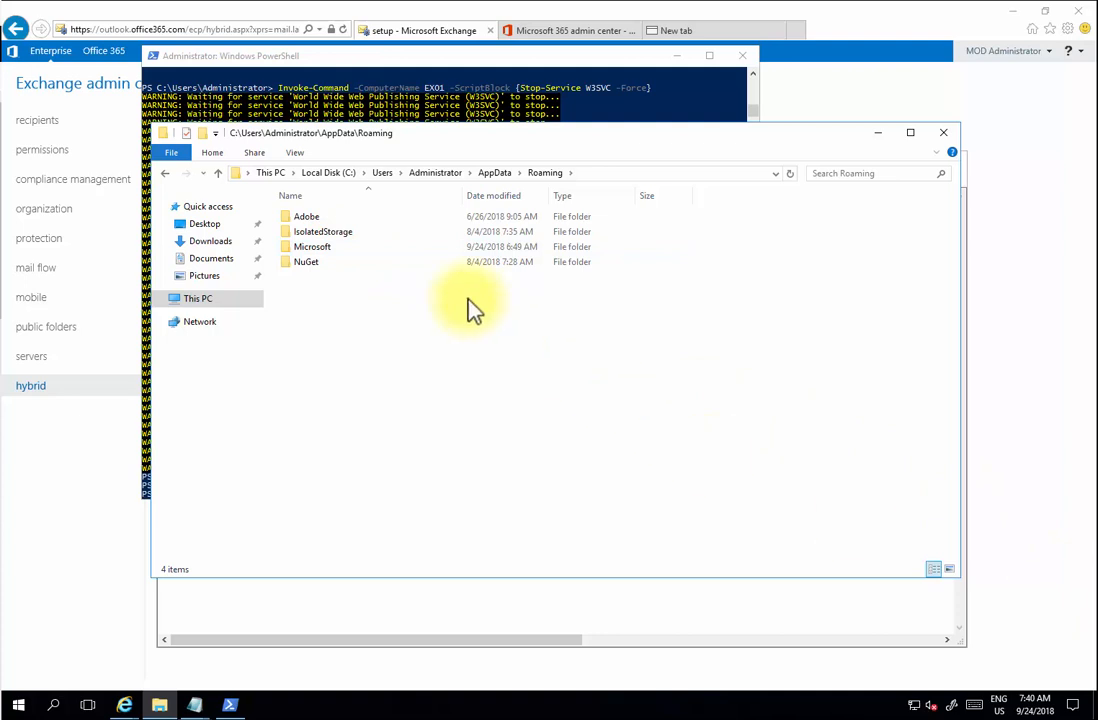
double_click(312, 247)
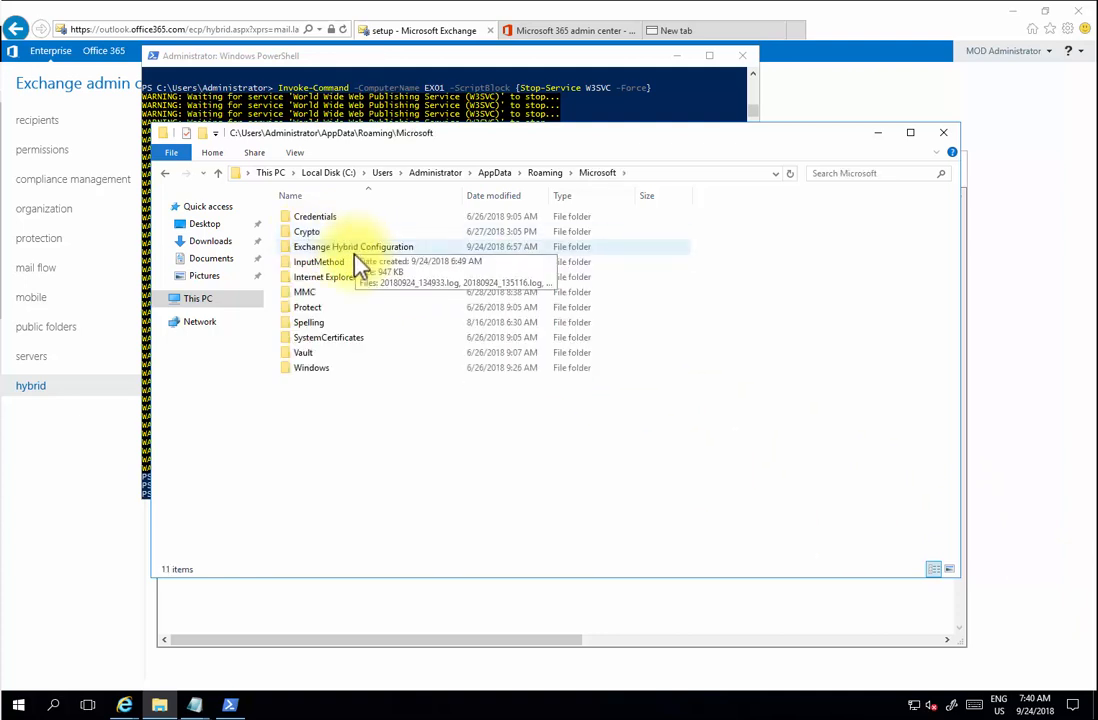
double_click(355, 248)
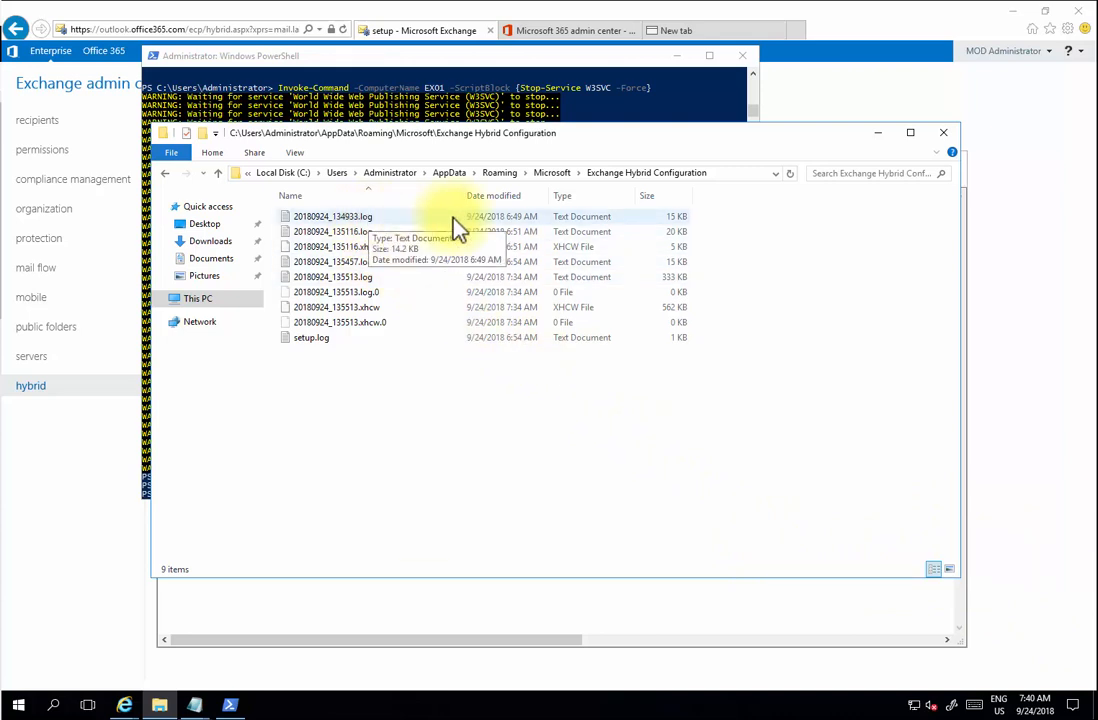
left_click(492, 196)
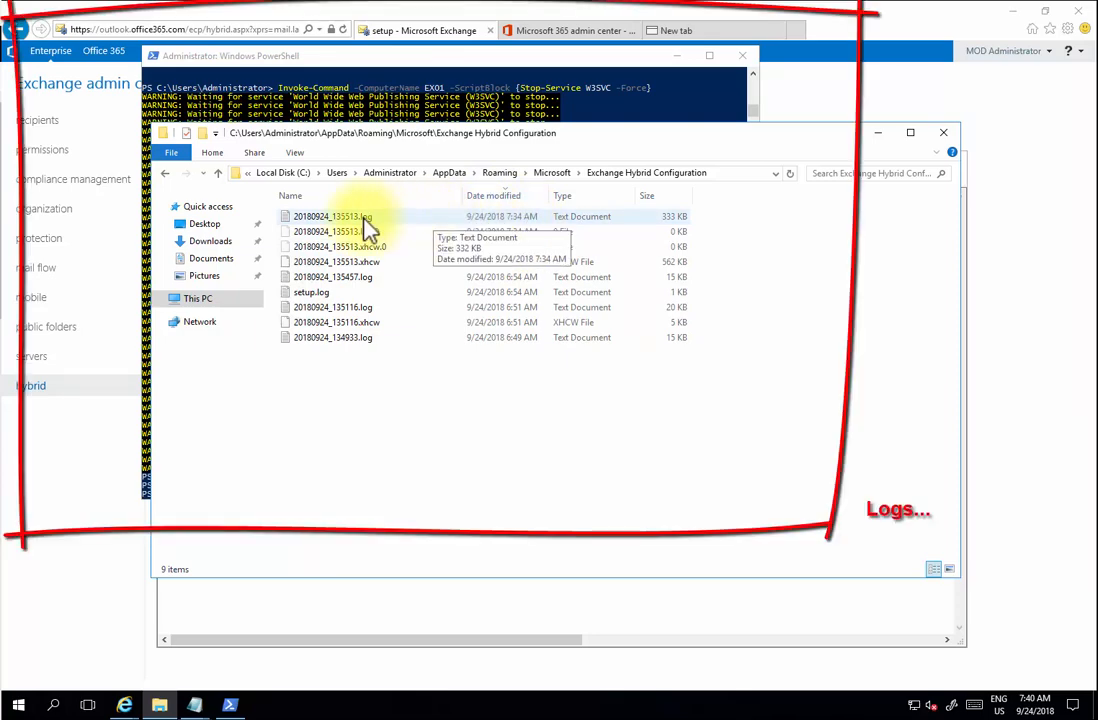
- Open the newest log, 20180924_135513.log, in Notepad, review it, and close it
double_click(366, 218)
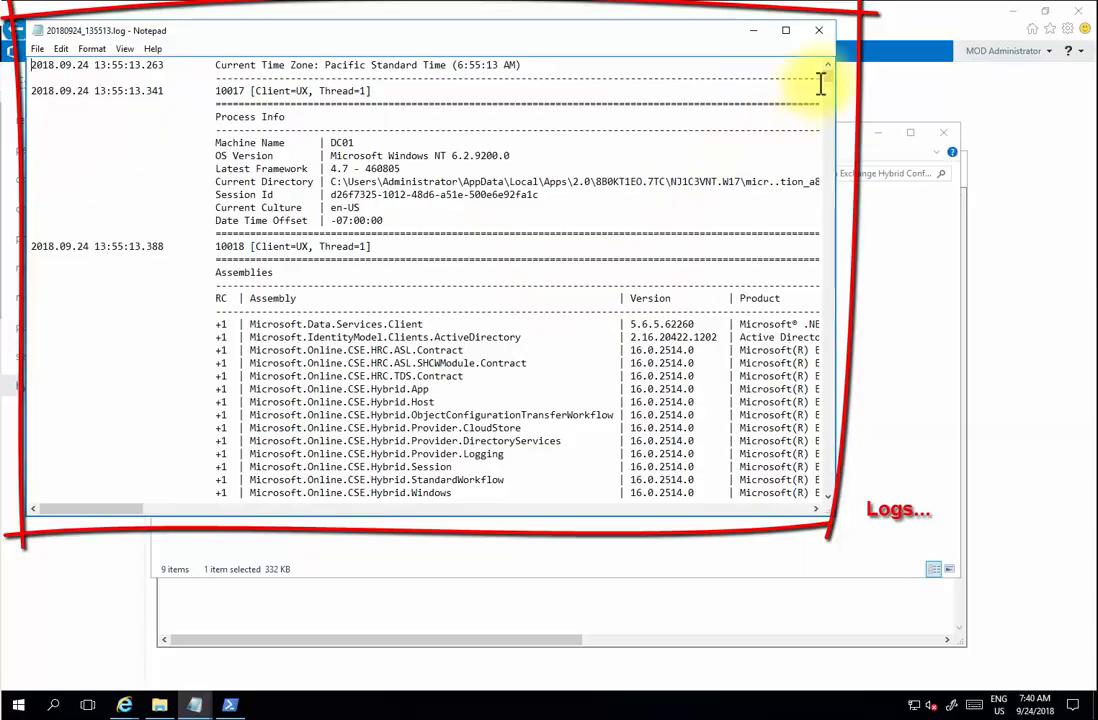
left_click_drag(828, 93, 825, 40)
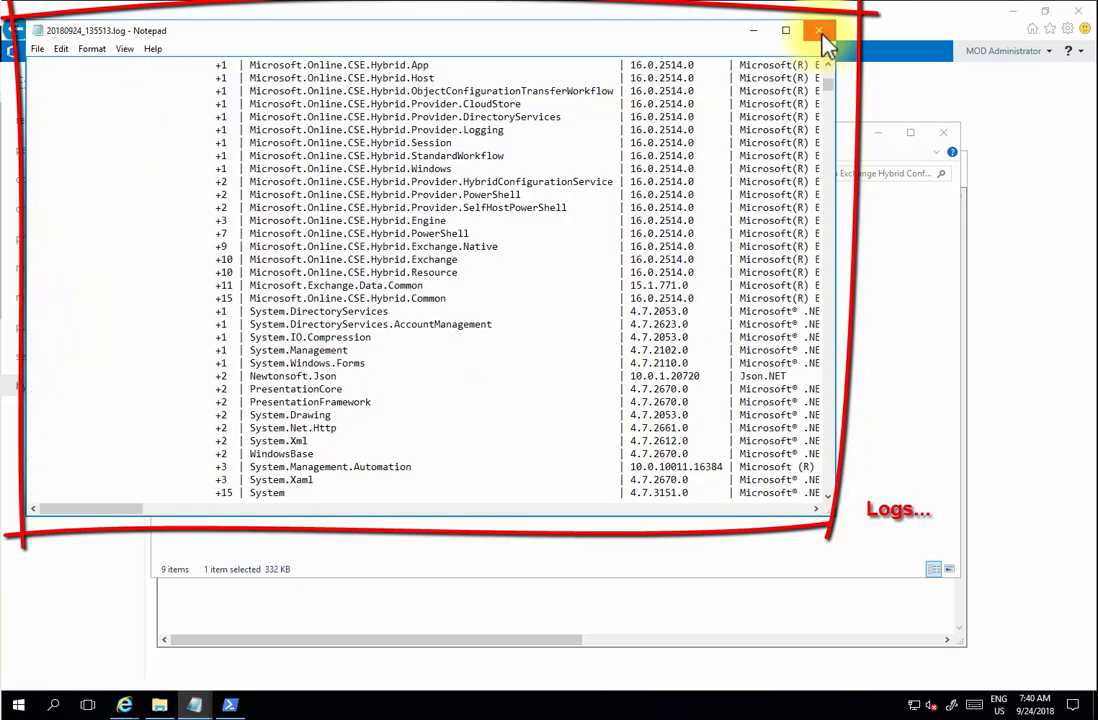
left_click(822, 36)
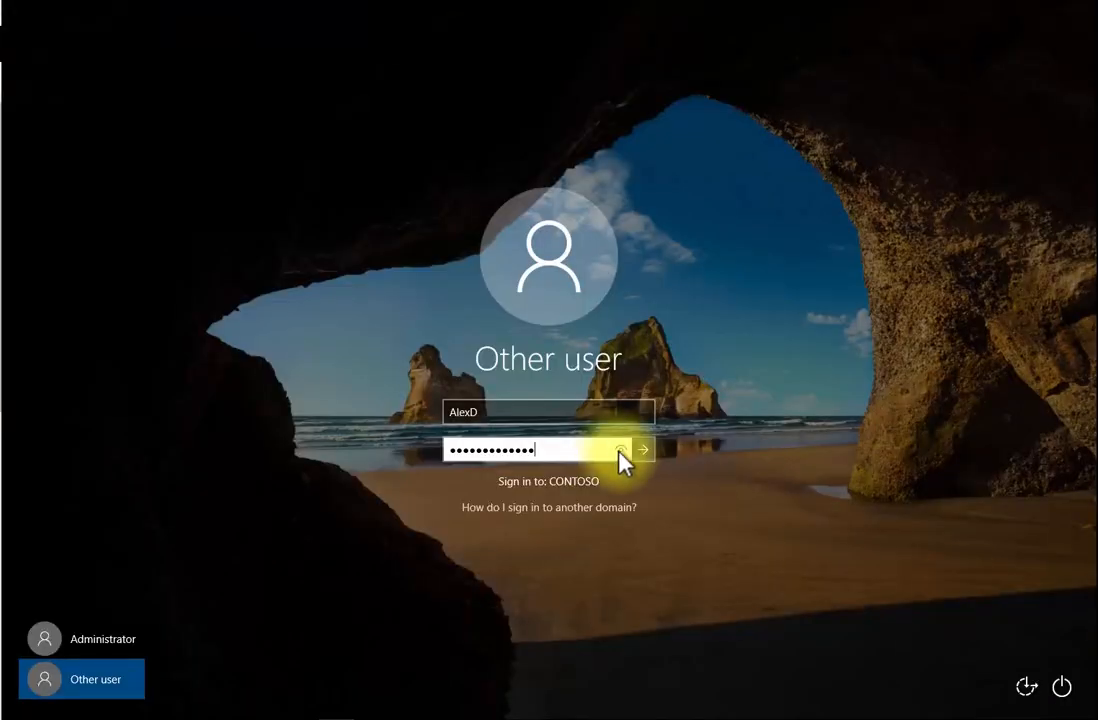
- Sign in as the migrated user, then launch Outlook from a Start search for 'out'
left_click(643, 451)
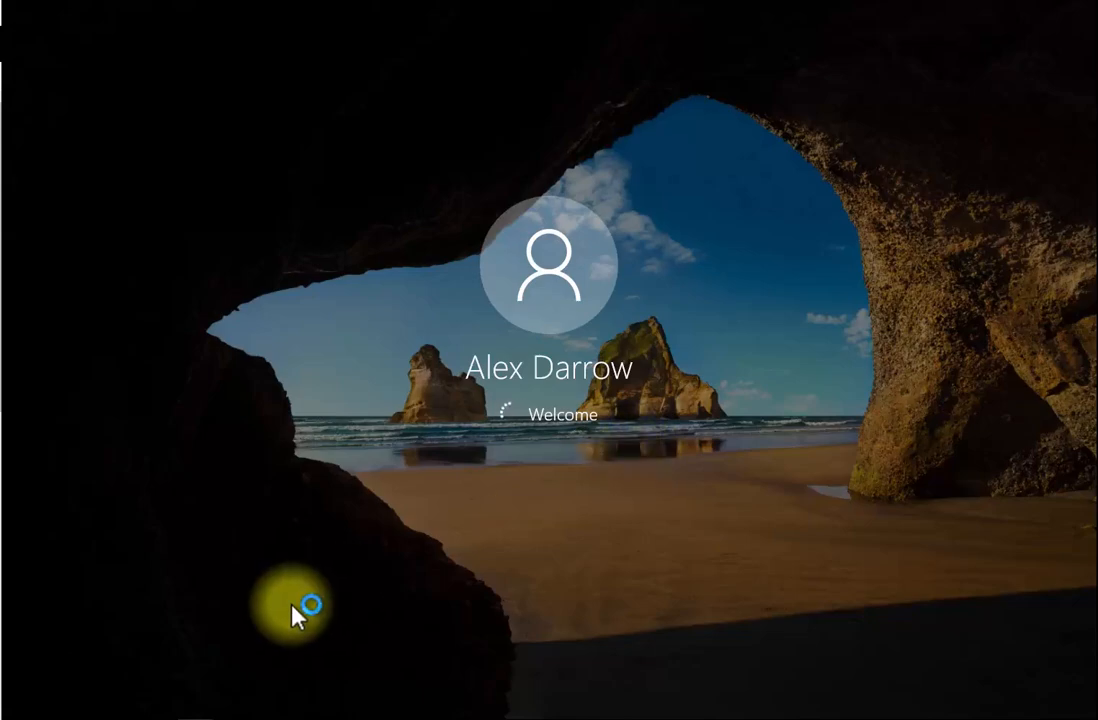
left_click(36, 703)
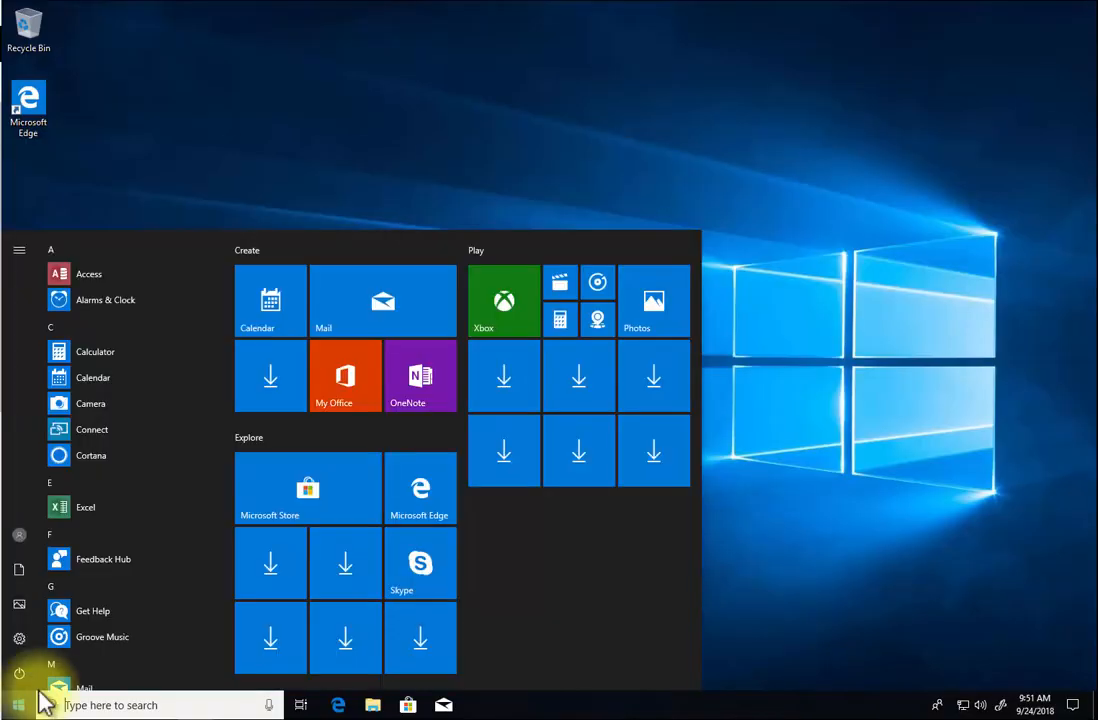
left_click(69, 700)
type("out")
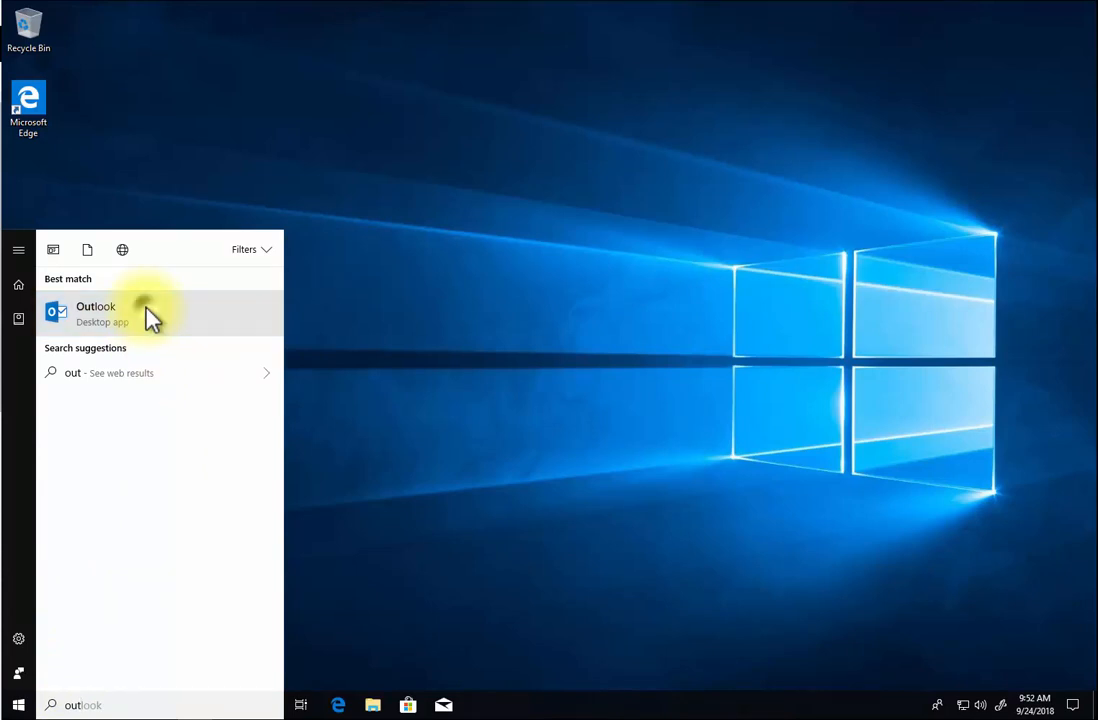
left_click(147, 314)
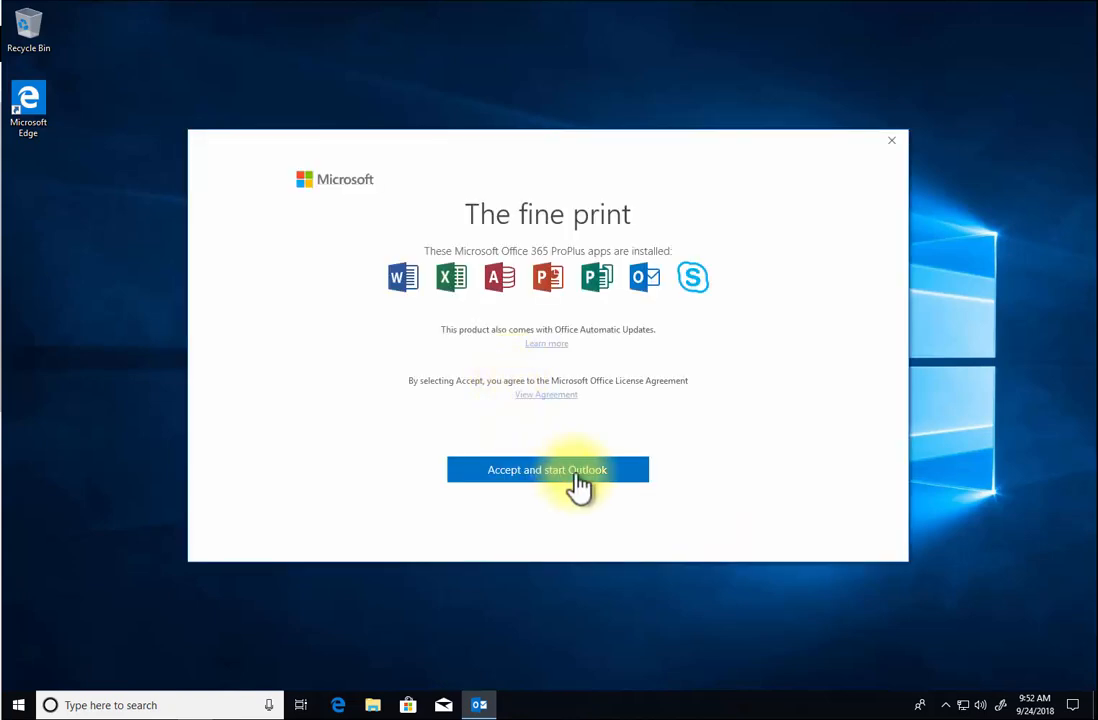
- Accept the licence, connect the pre-filled account as Exchange with its password, skip phone setup and finish
left_click(578, 476)
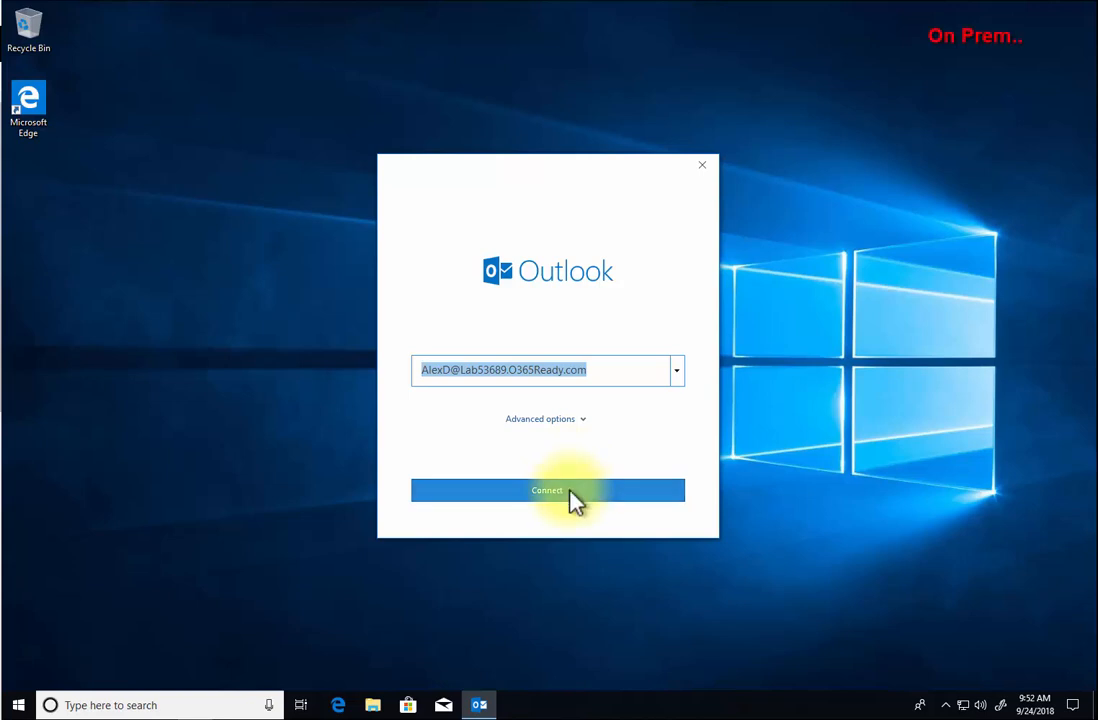
left_click(568, 494)
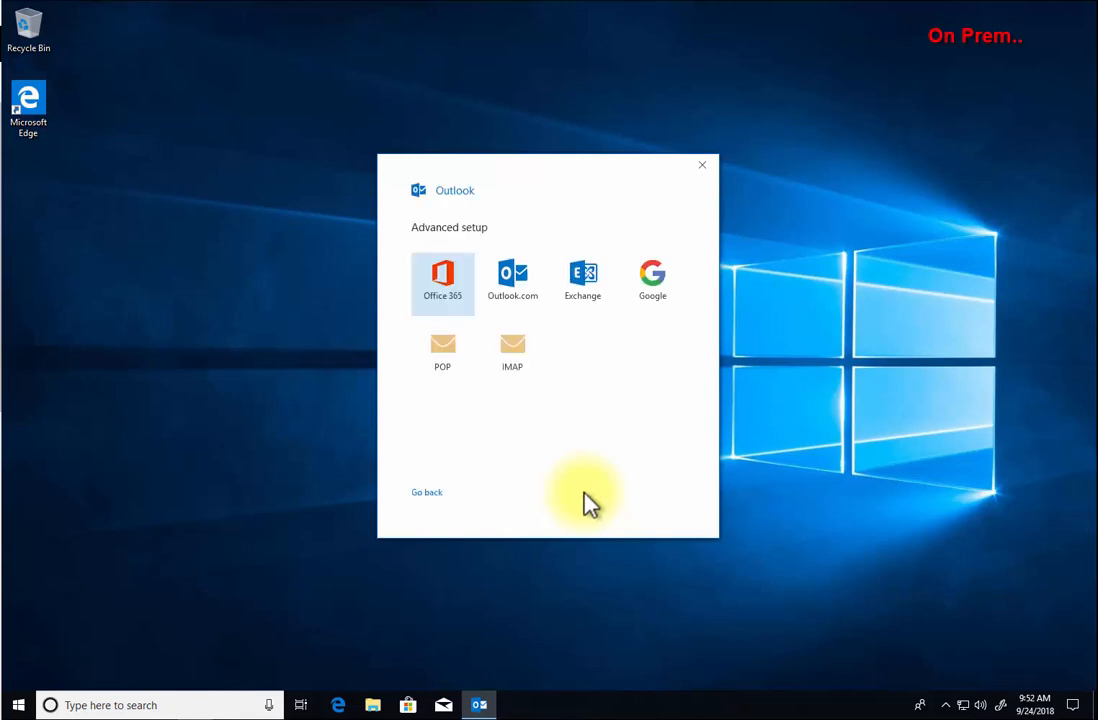
left_click(588, 285)
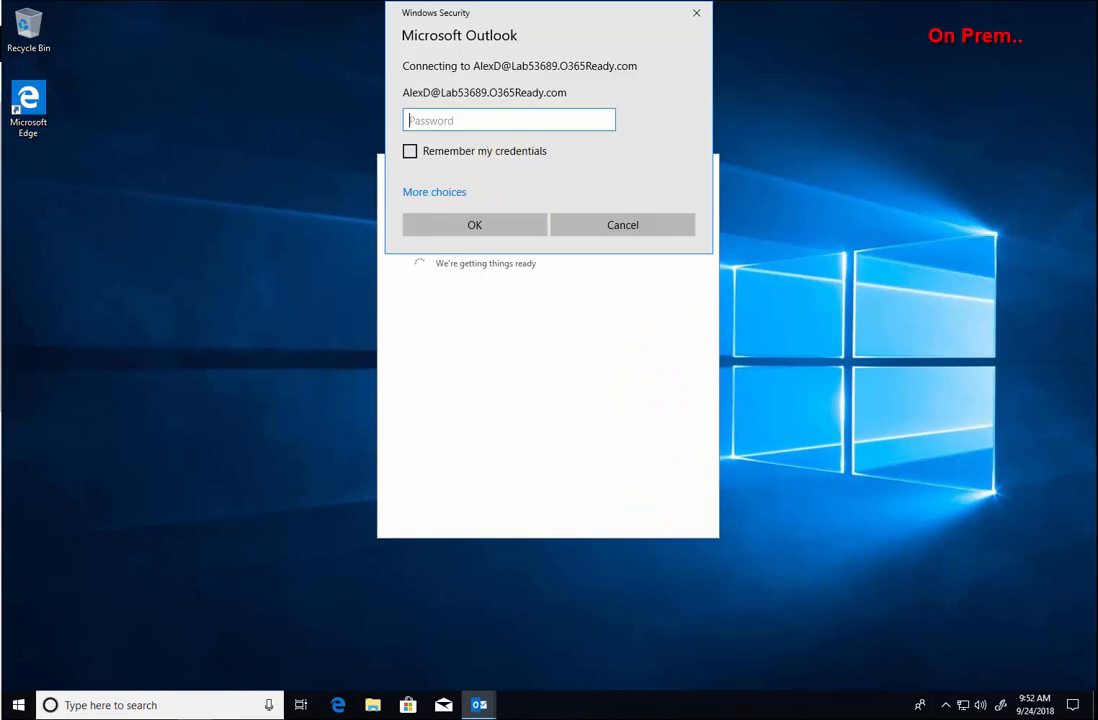
key("ctrl+v")
left_click(518, 230)
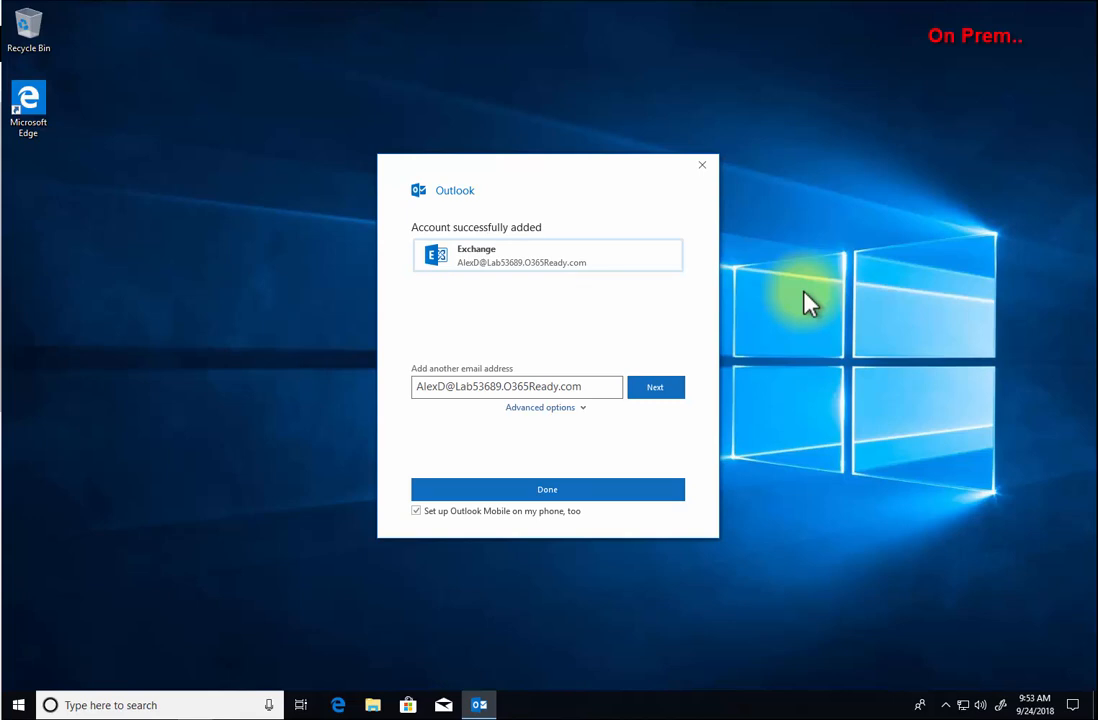
left_click(573, 407)
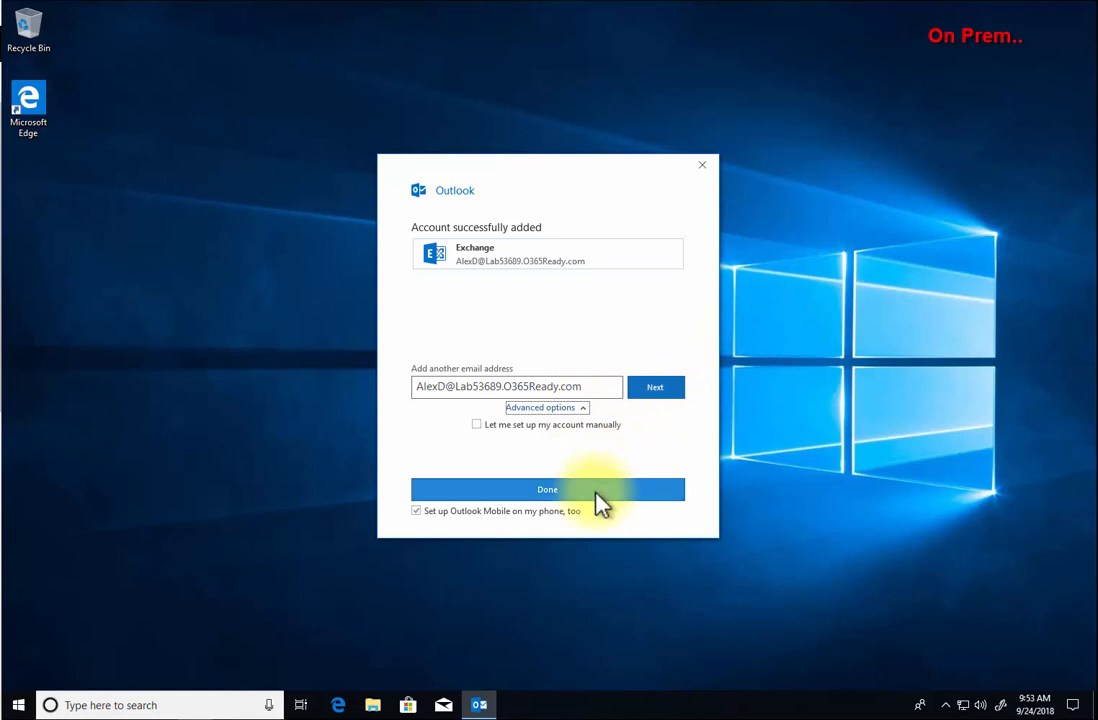
left_click(418, 511)
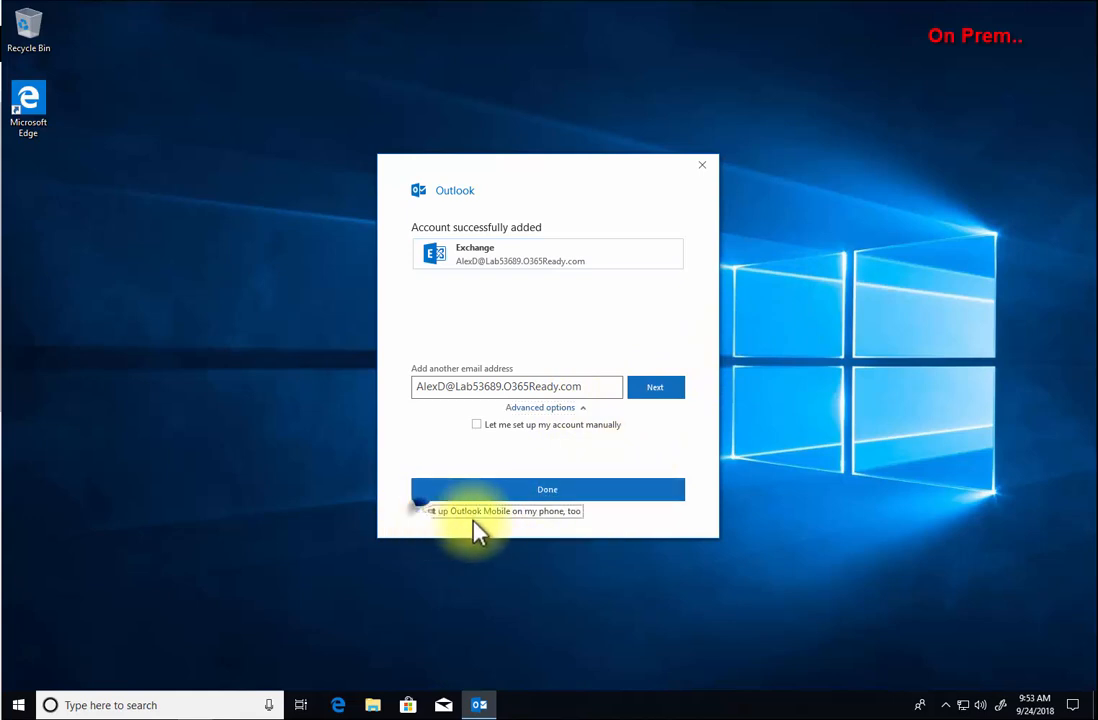
left_click(558, 491)
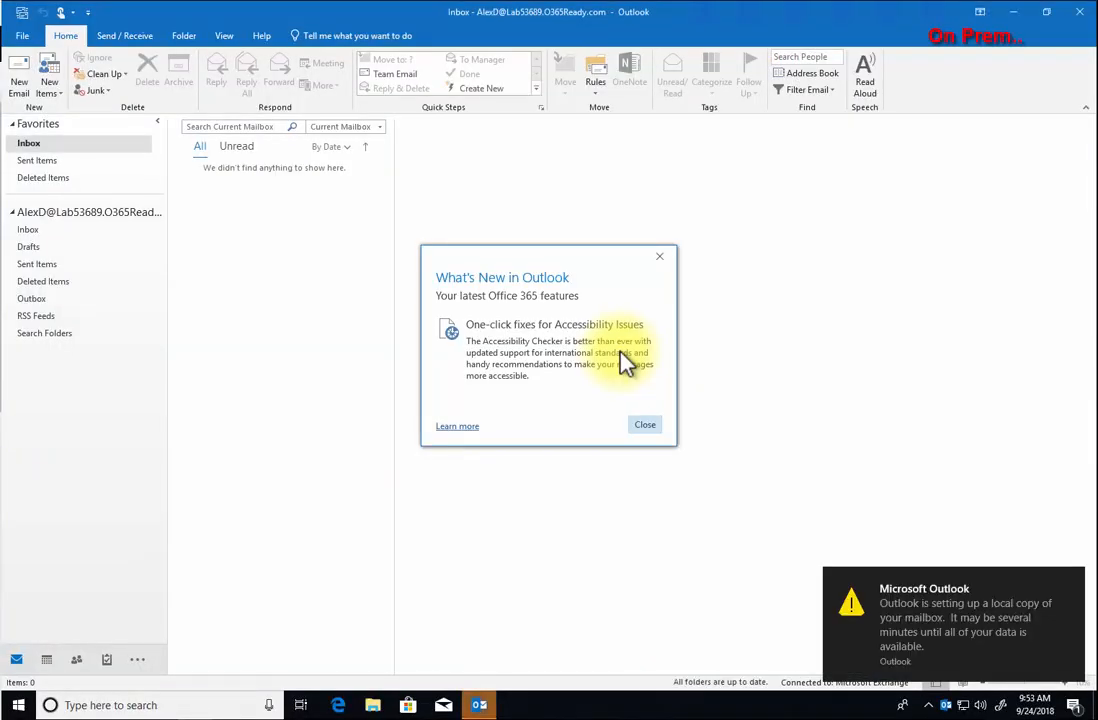
- Dismiss the what's-new notice and start a new e-mail from the Inbox
left_click(646, 430)
left_click(88, 230)
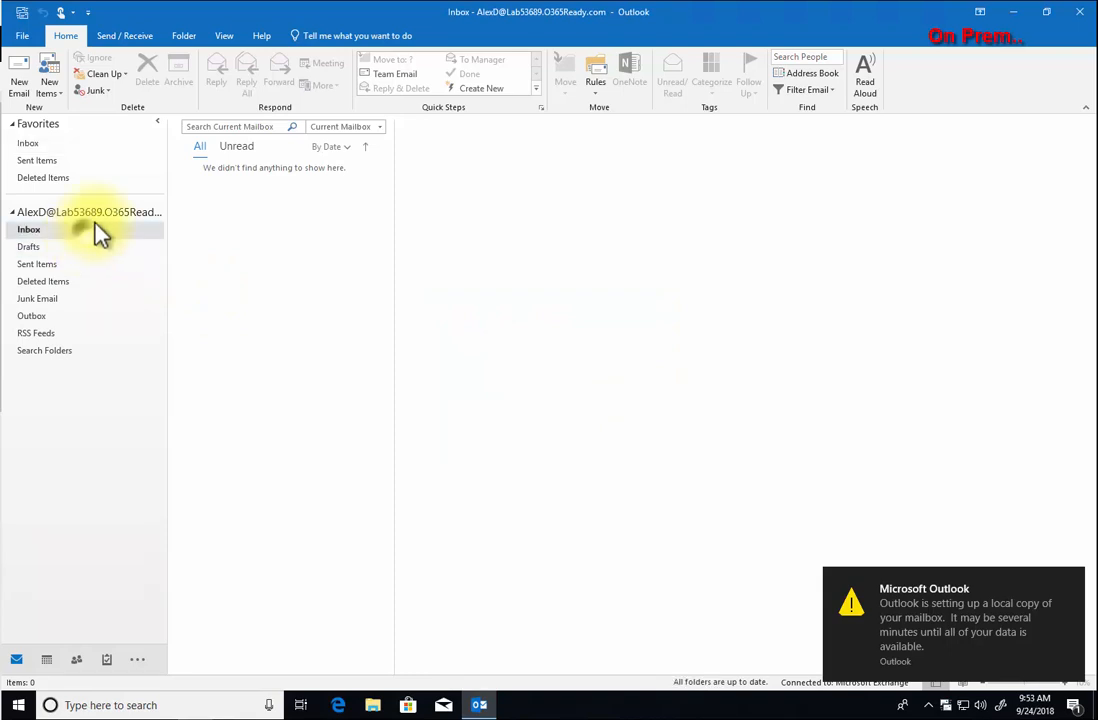
left_click(19, 75)
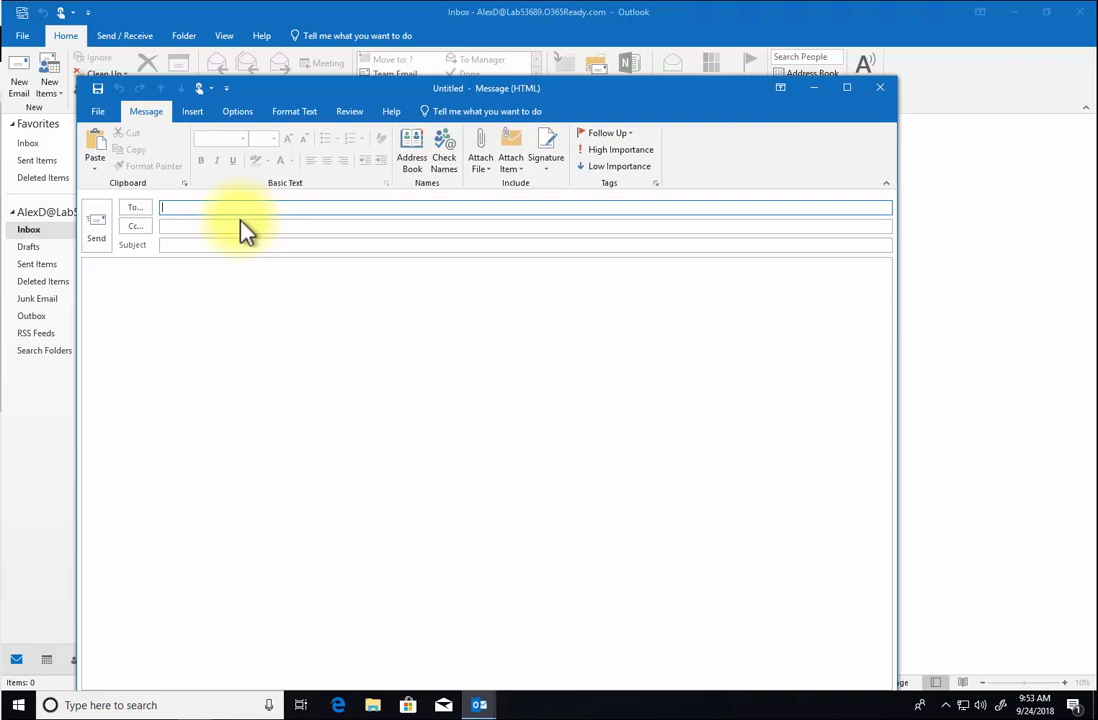
left_click_drag(294, 88, 306, 44)
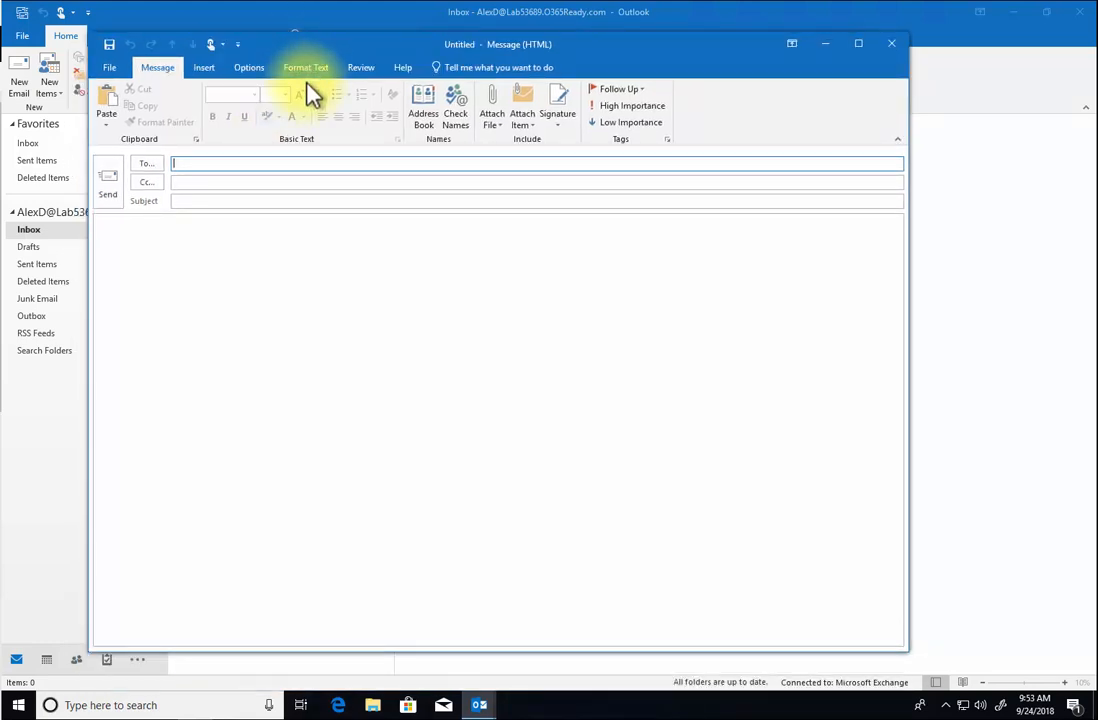
- Show the From field and set the sender to the delegating user's address
left_click(250, 70)
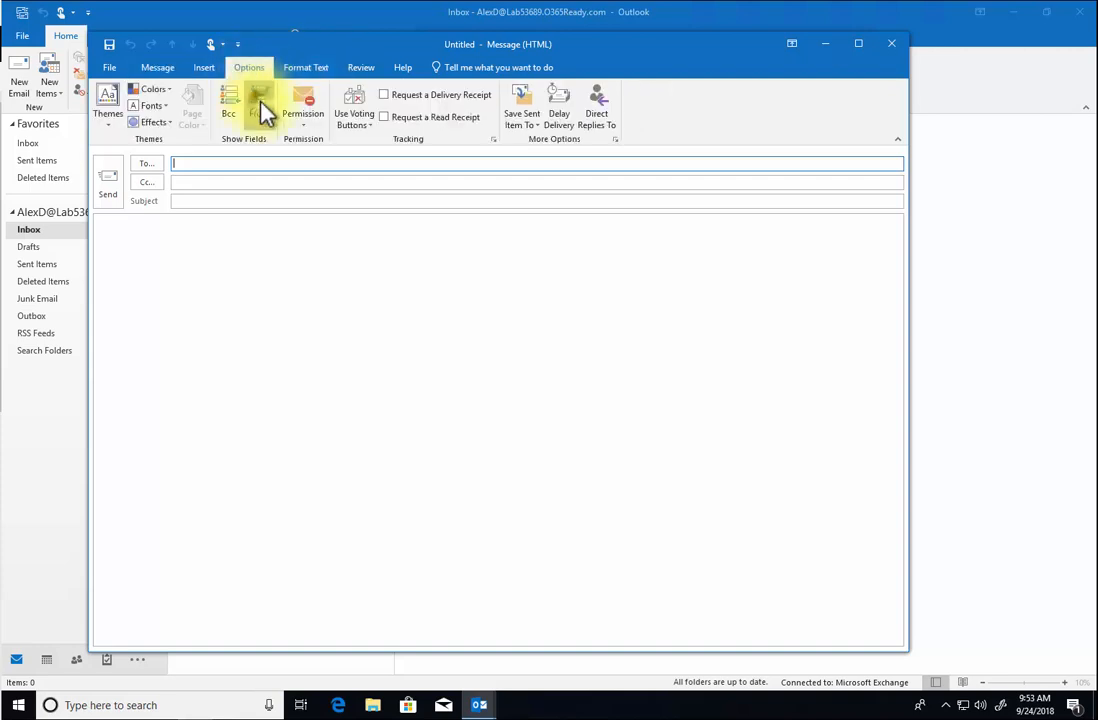
left_click(260, 108)
left_click(163, 165)
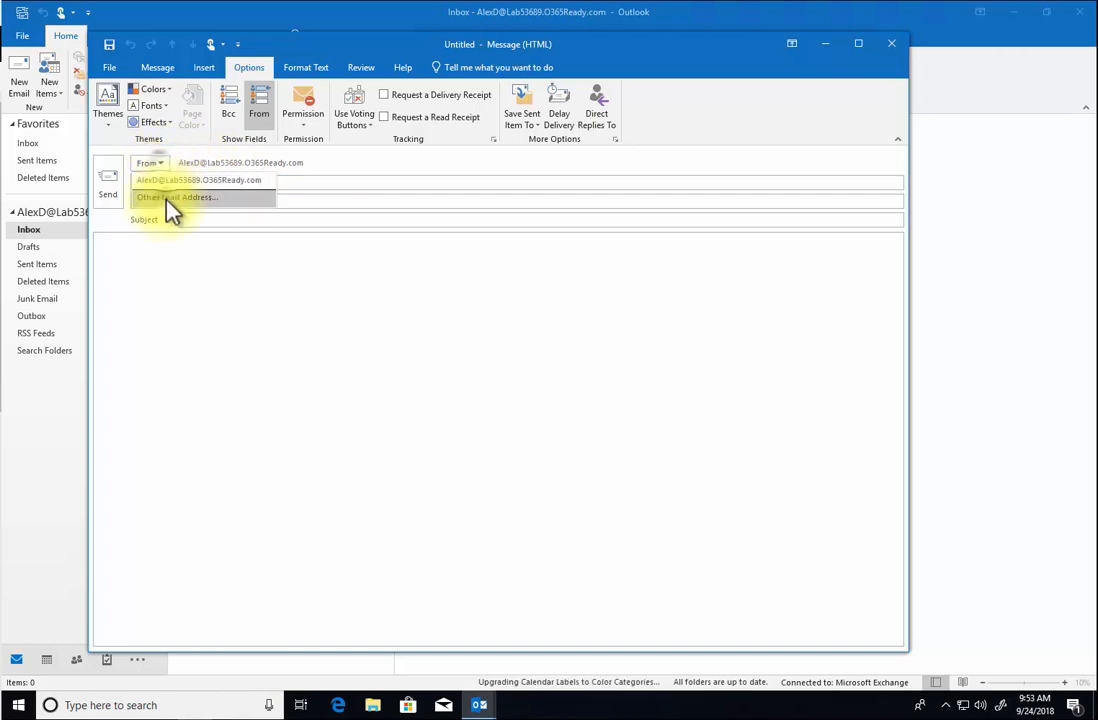
left_click(173, 199)
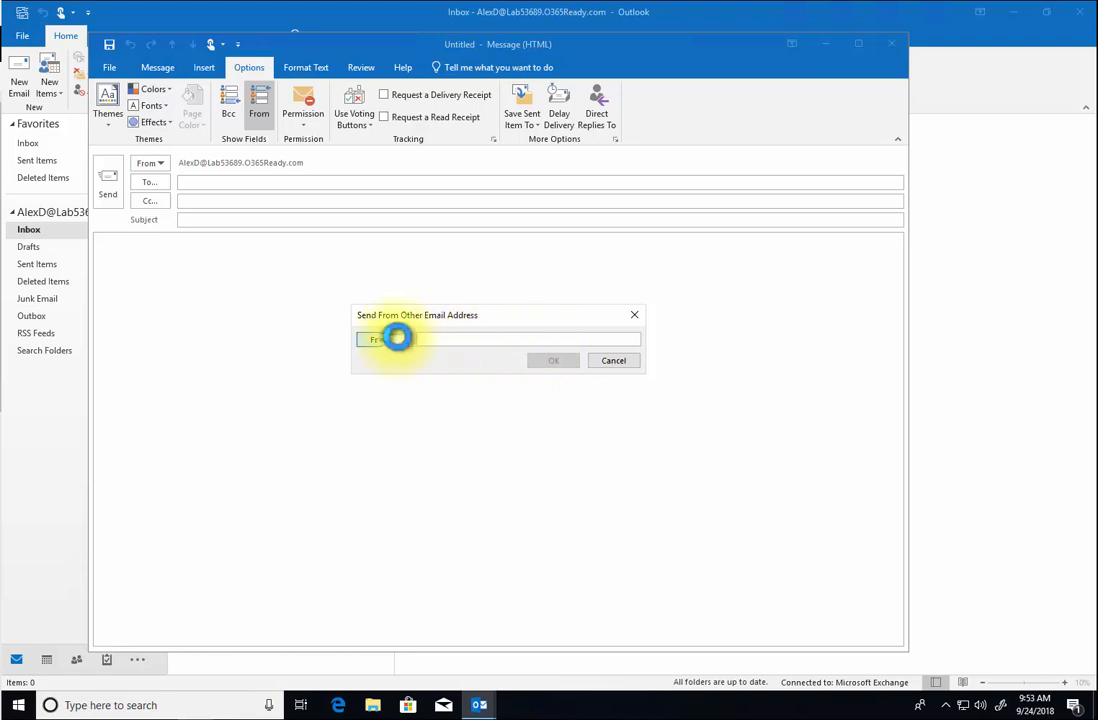
left_click(395, 340)
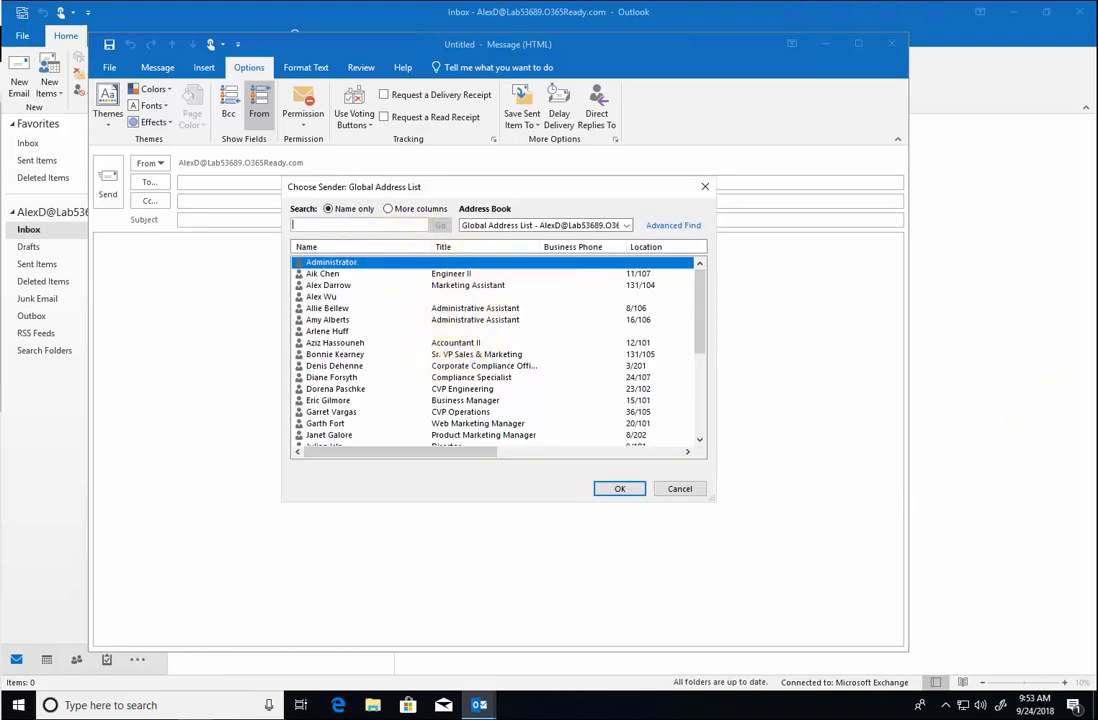
type("RobinC")
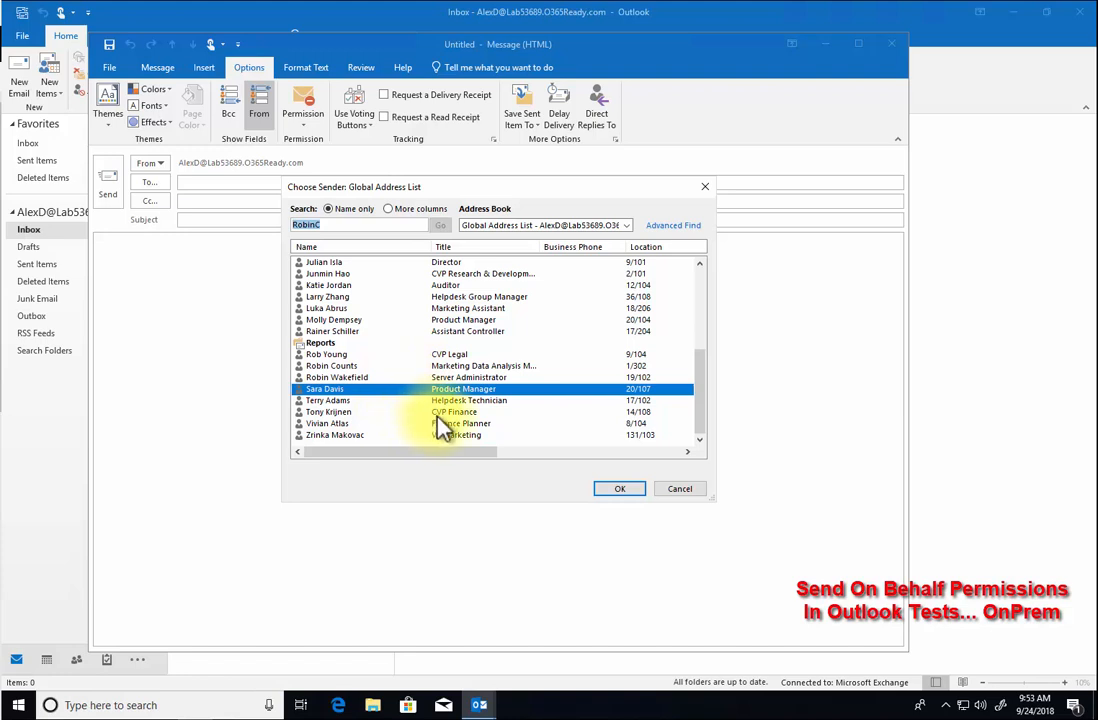
left_click(616, 490)
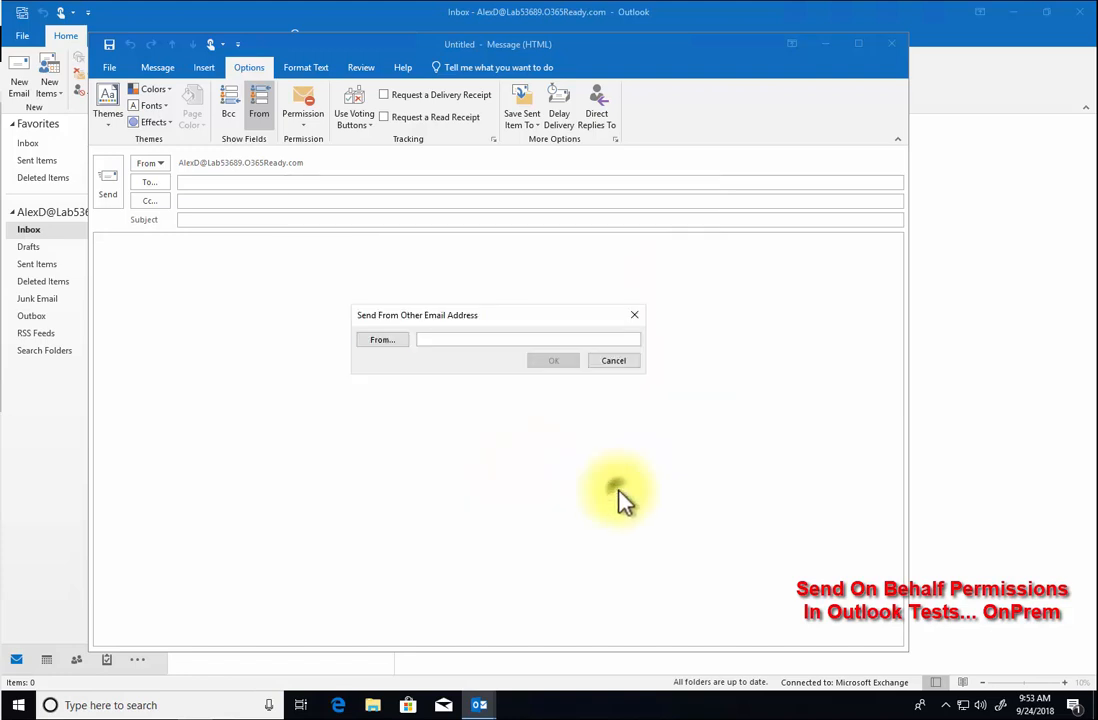
left_click_drag(497, 340, 429, 301)
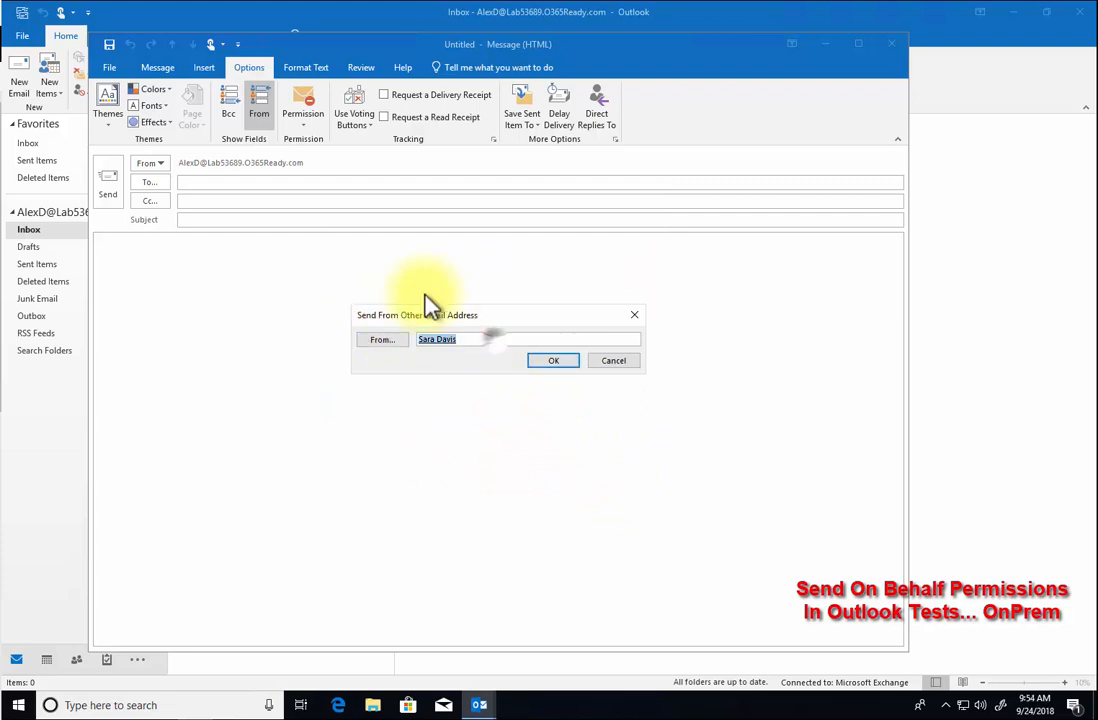
key("Delete")
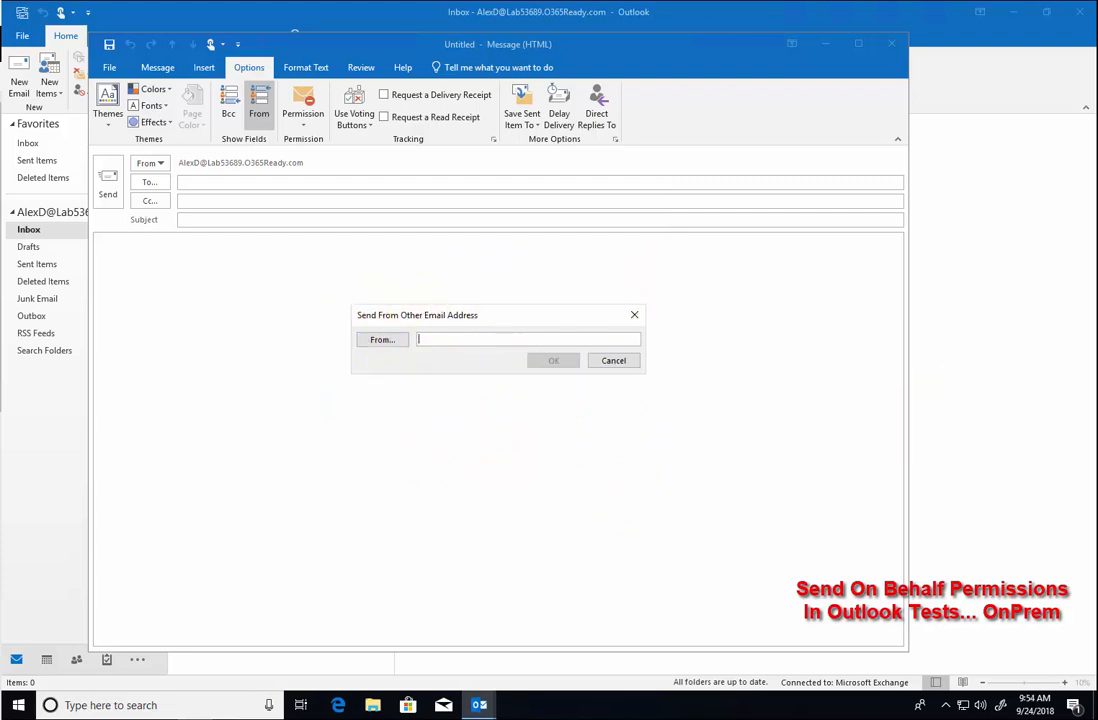
type("RobinC")
left_click(563, 363)
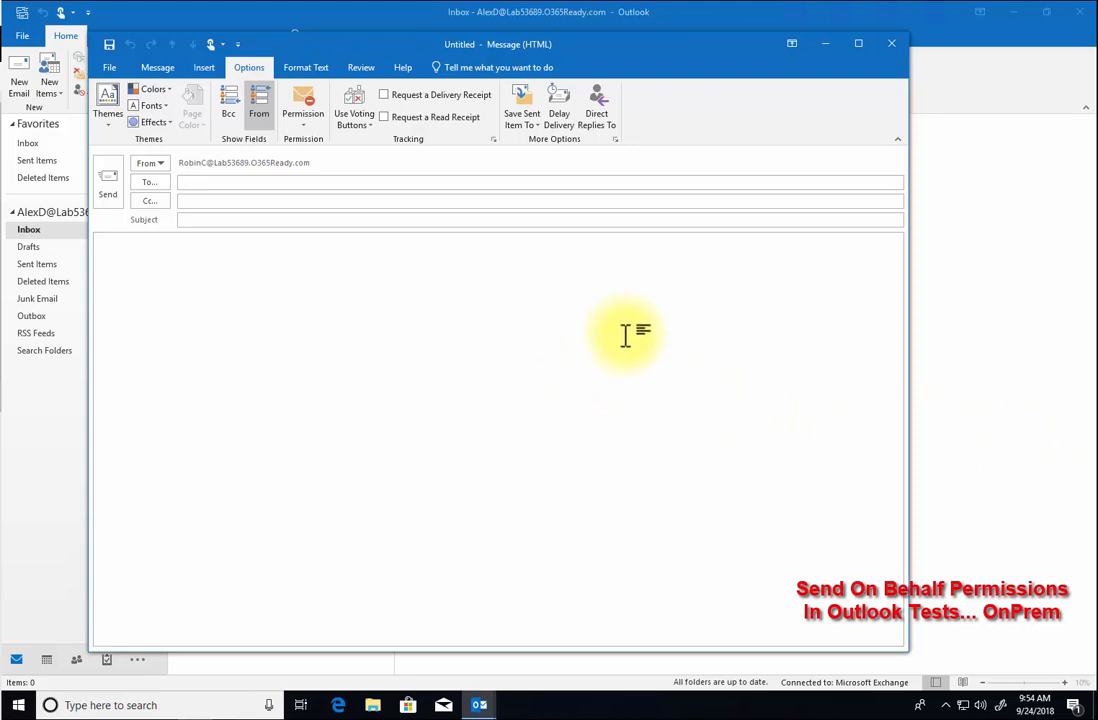
- Address it to the test user with subject 'Testing send on behalf of permission', paste the body, and send
left_click(248, 181)
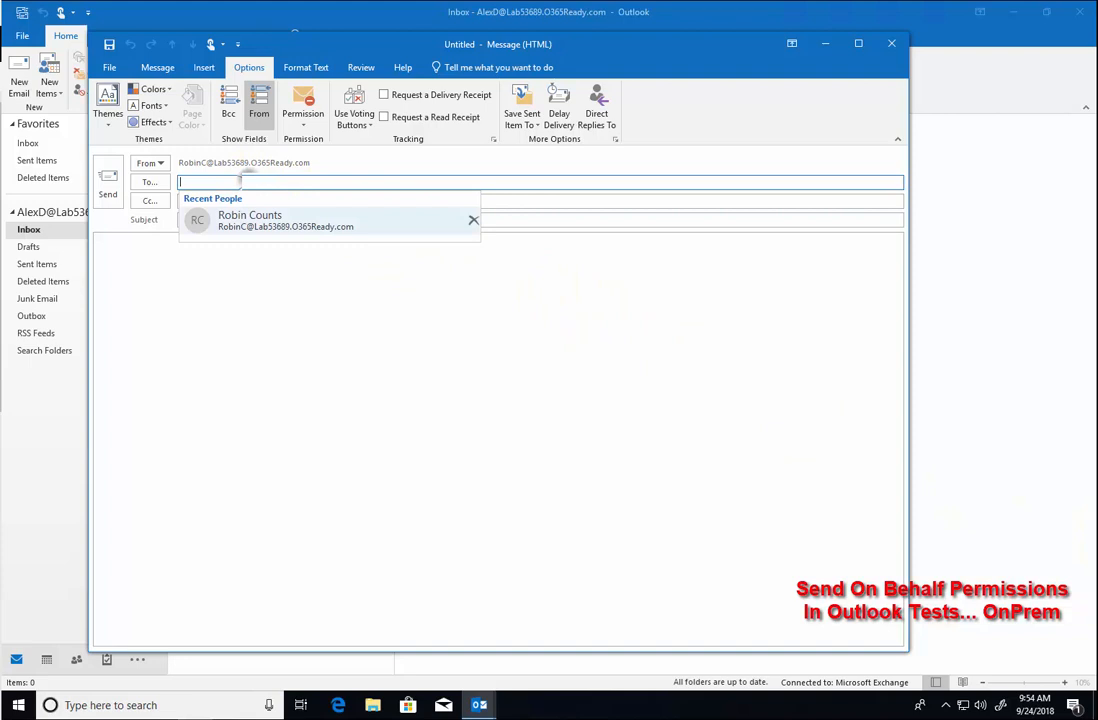
type("EricG")
left_click(325, 219)
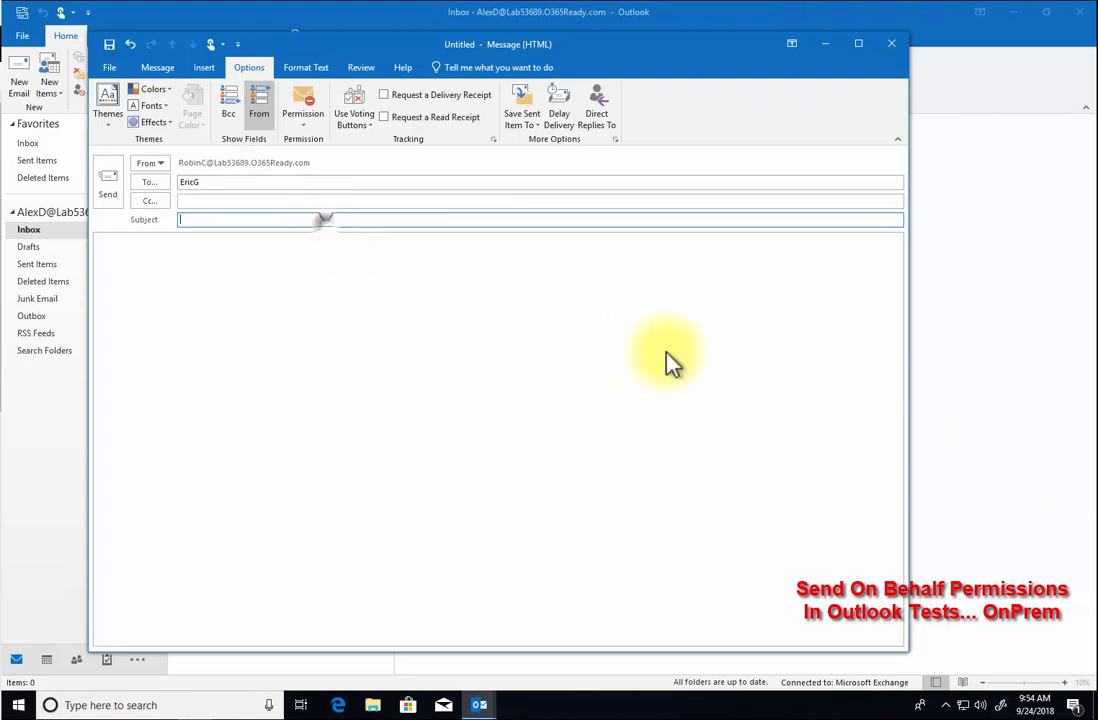
type("Testing send on behalf of permission")
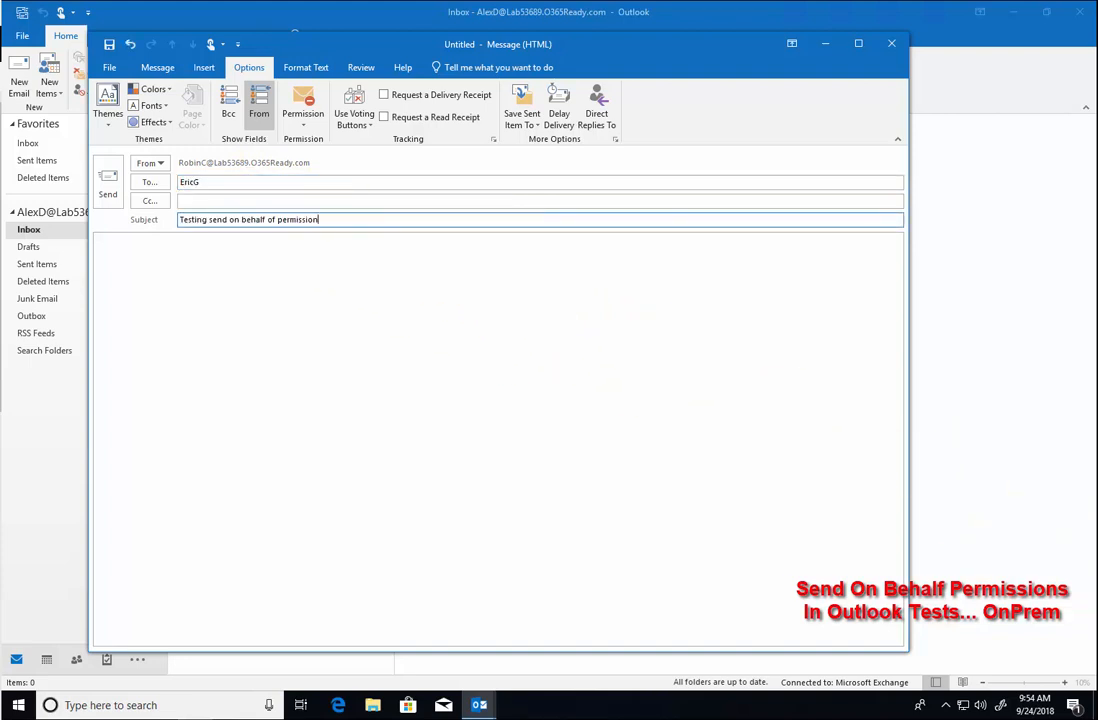
left_click(560, 372)
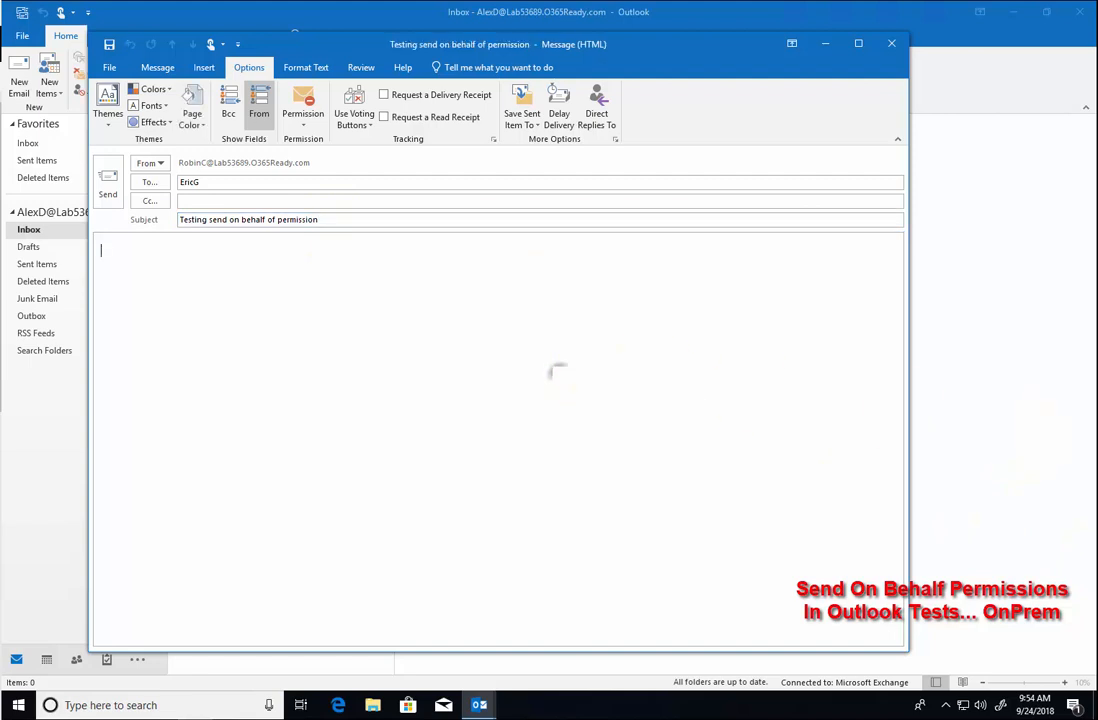
type("Testing send on behalf of permission")
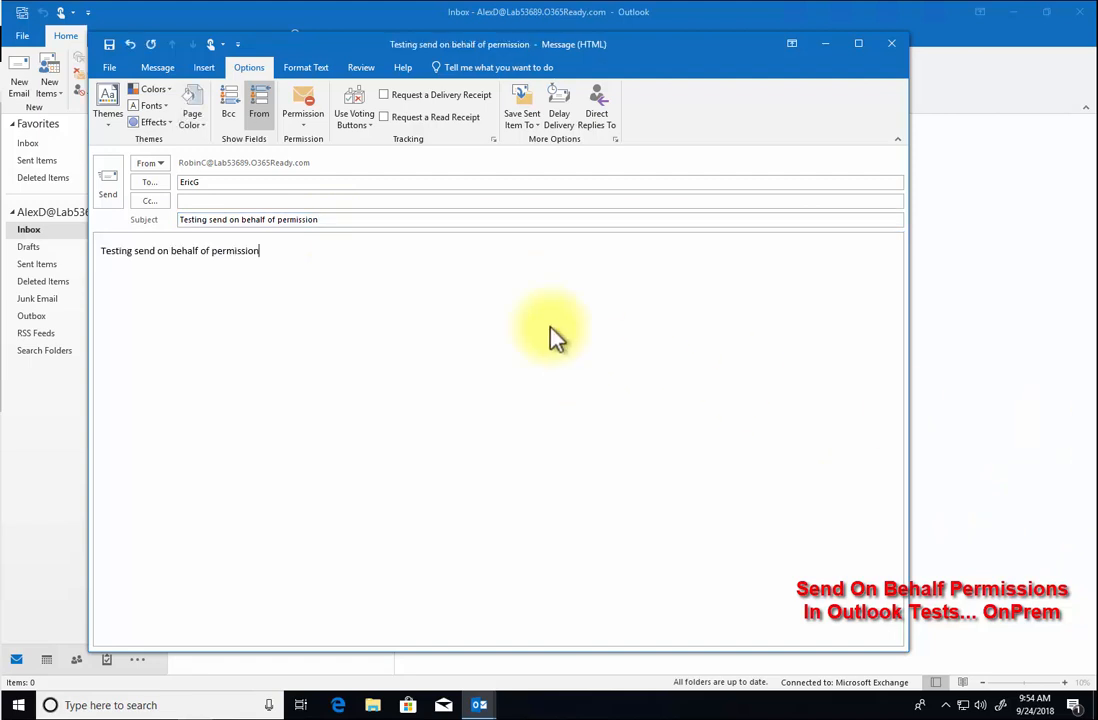
left_click(108, 188)
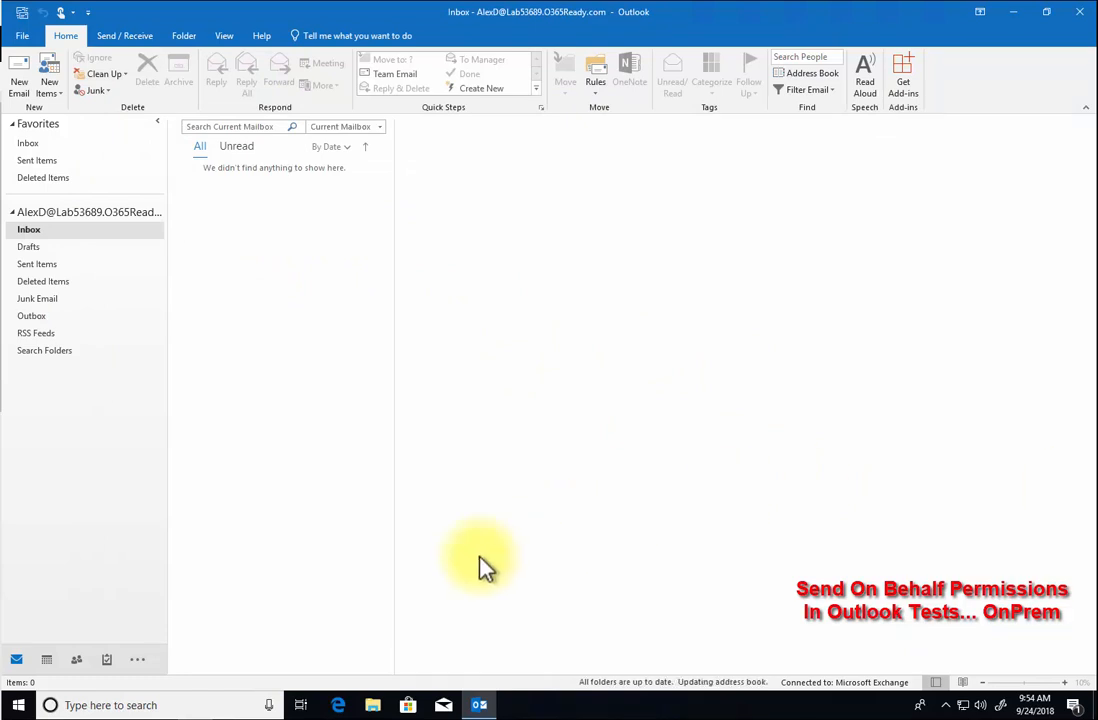
left_click(338, 705)
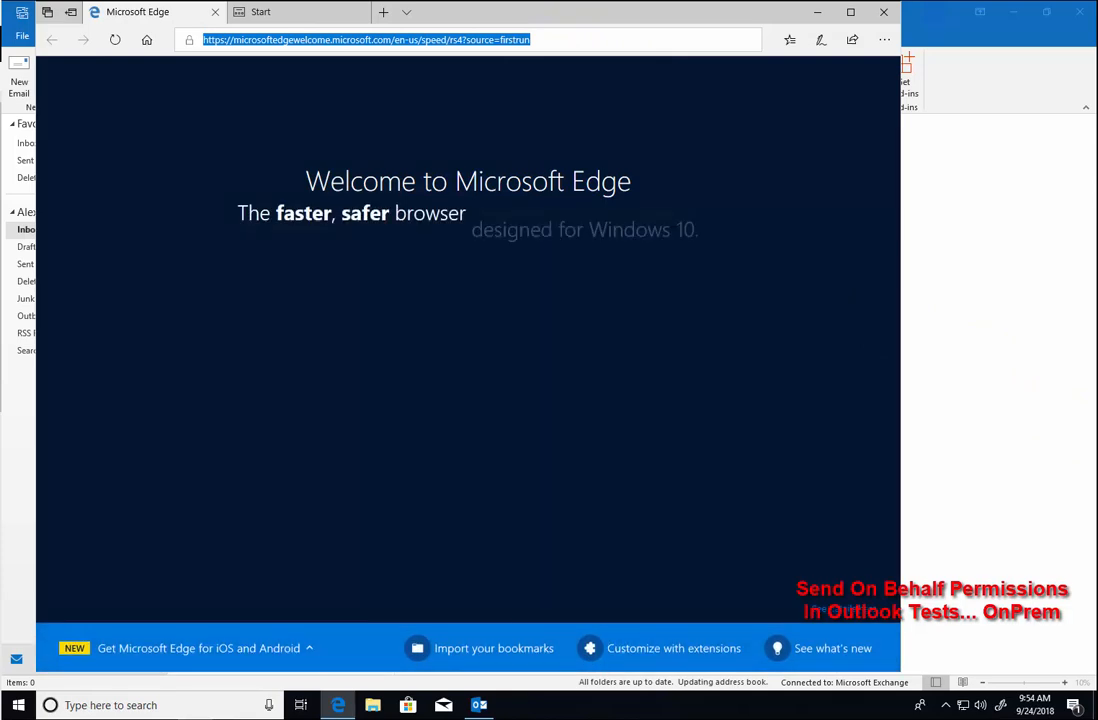
type("https://mail.lab53689.O365ready.com")
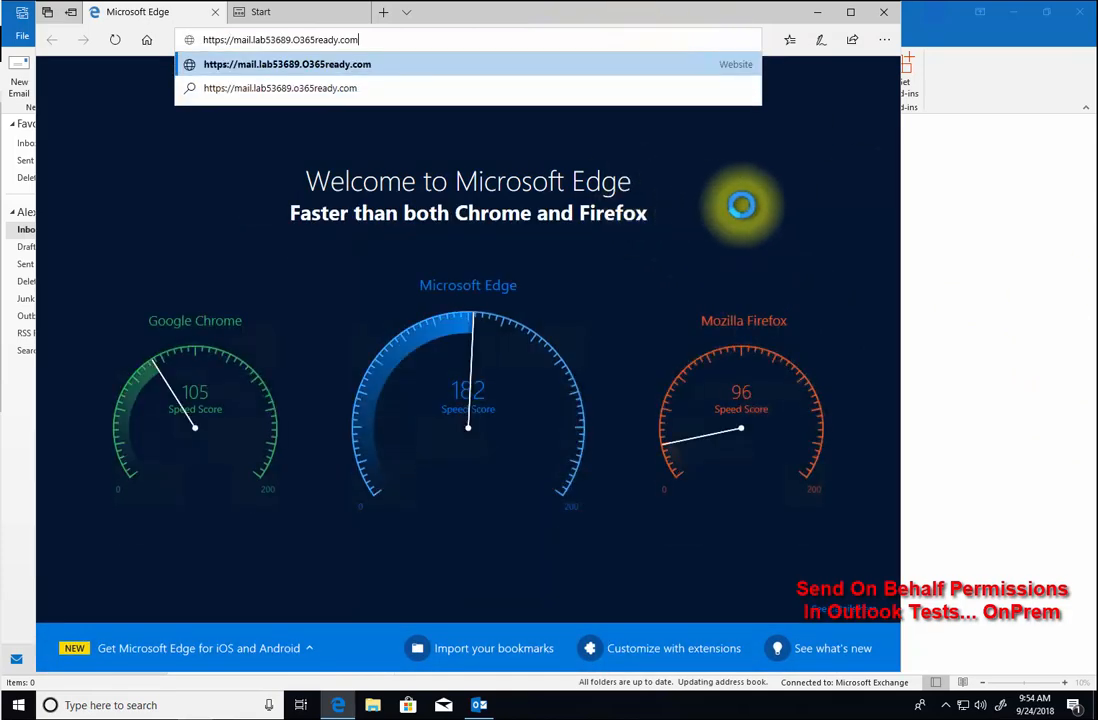
key("Return")
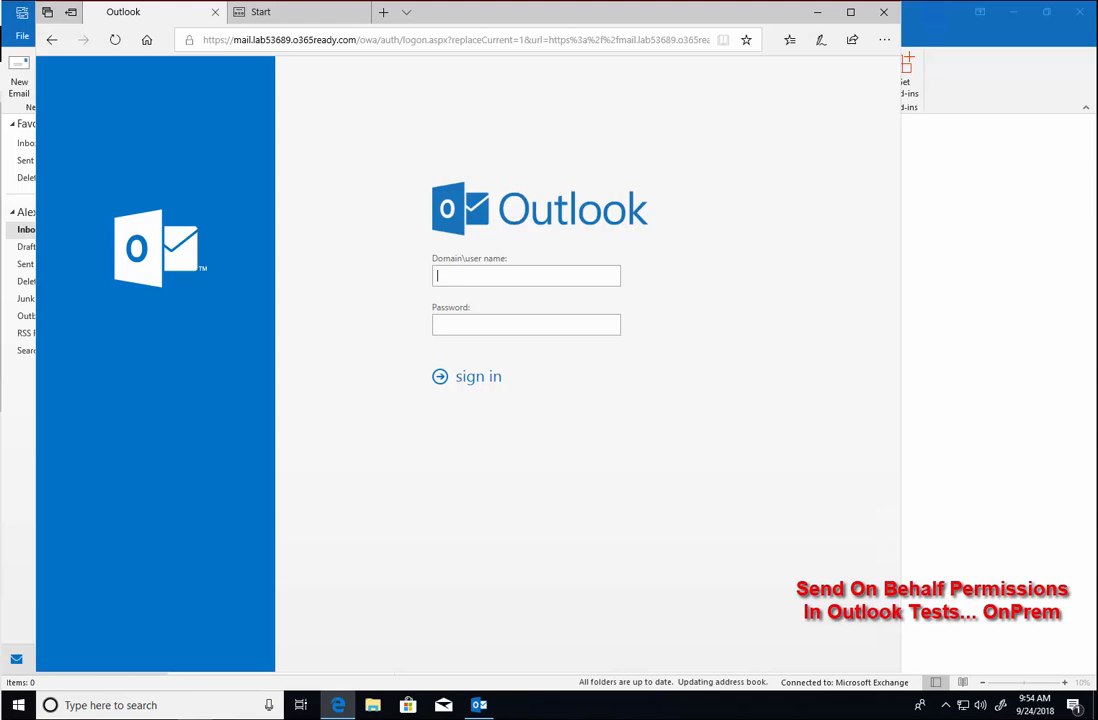
- Sign in with the test user's e-mail and password and open the 'Testing send on behalf of permission' message
left_click(567, 324)
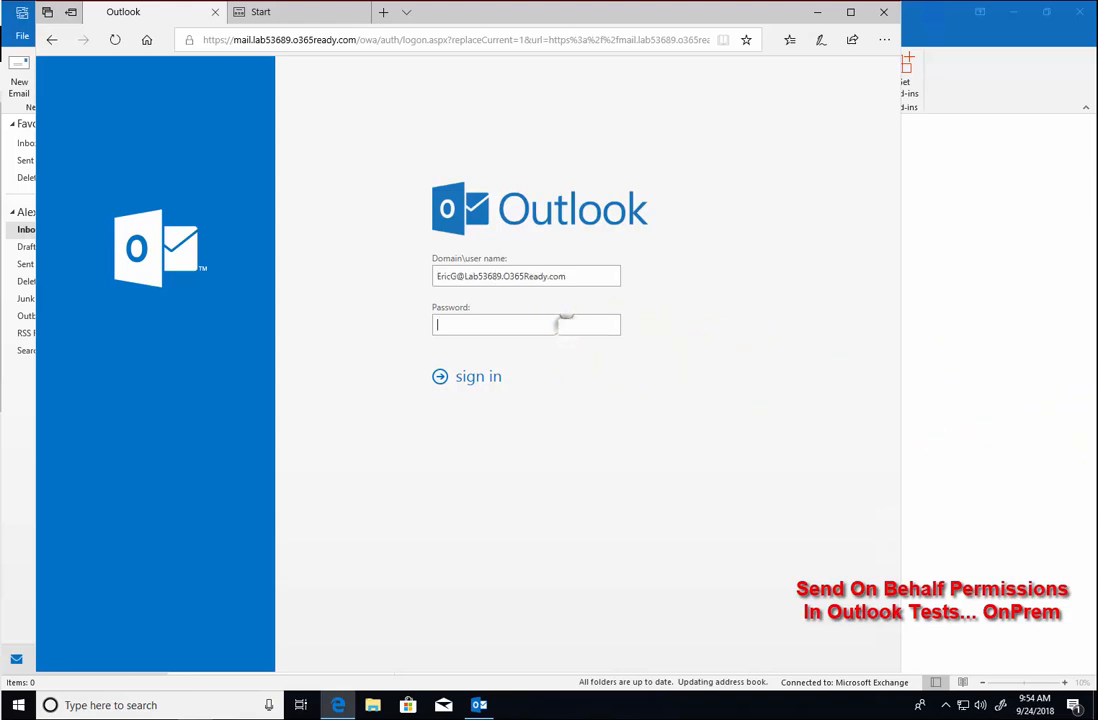
type("*************")
left_click(498, 380)
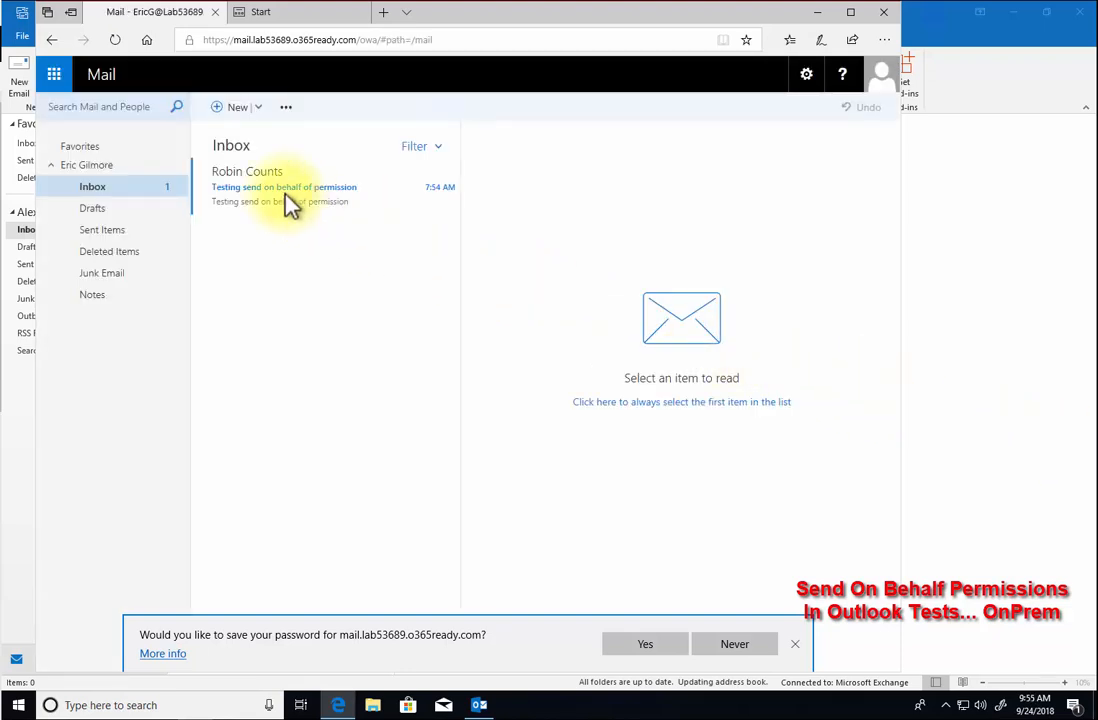
left_click(274, 203)
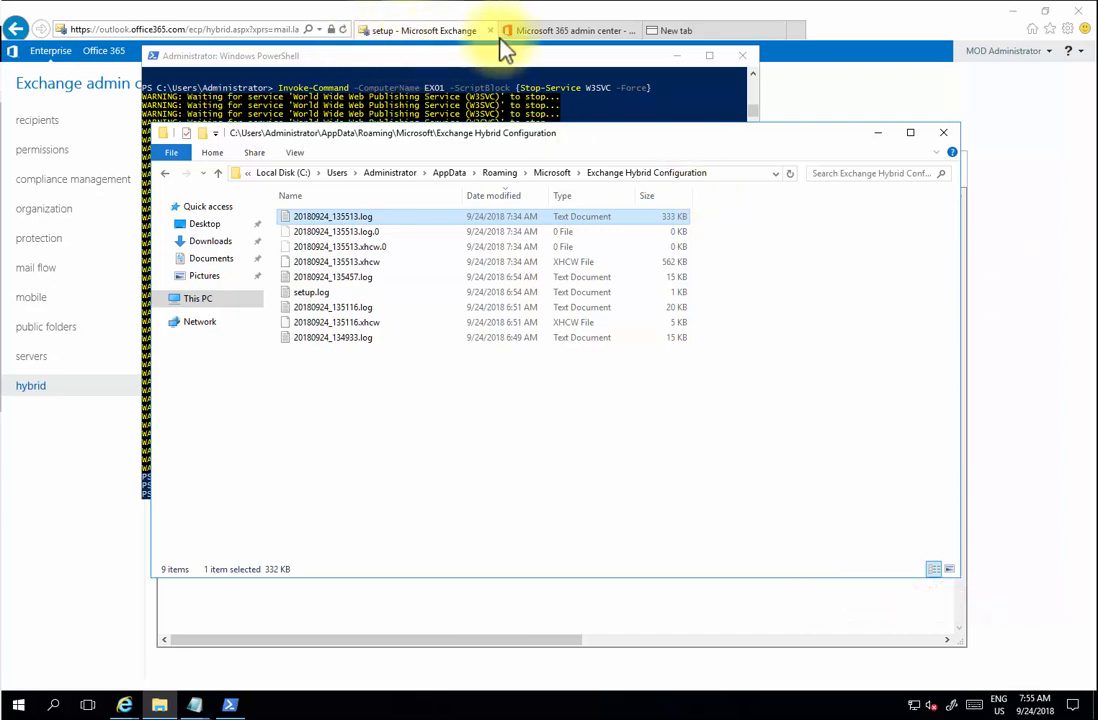
- Go to the mailboxes list and select the two mailboxes to migrate
left_click(382, 26)
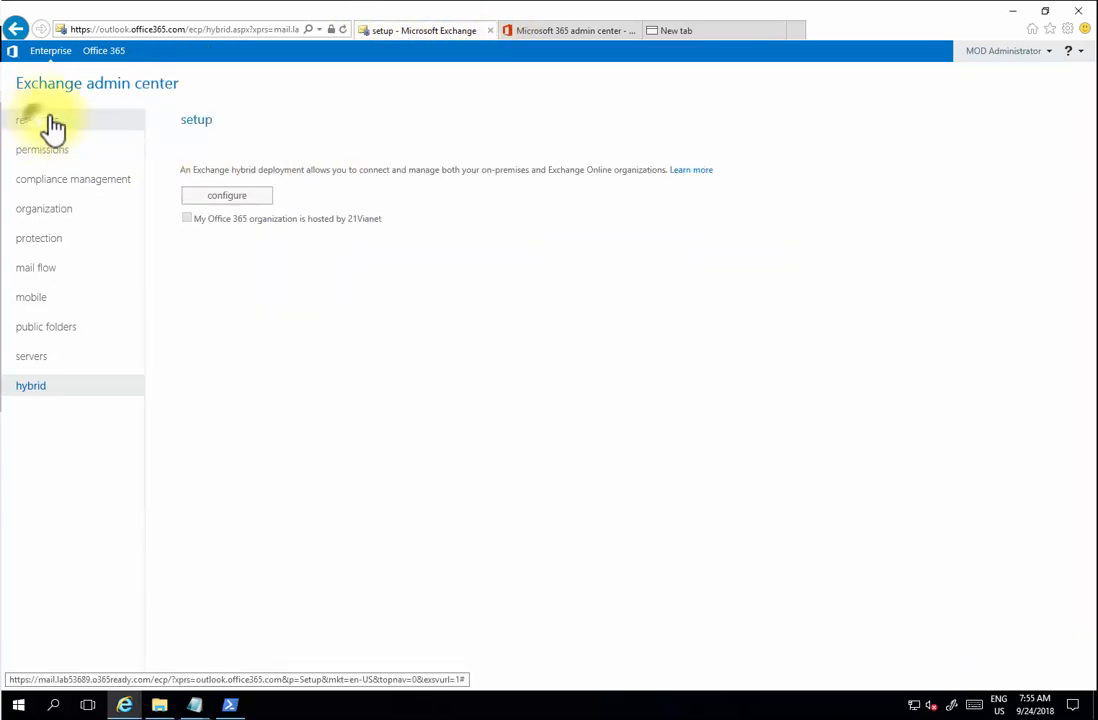
left_click(53, 127)
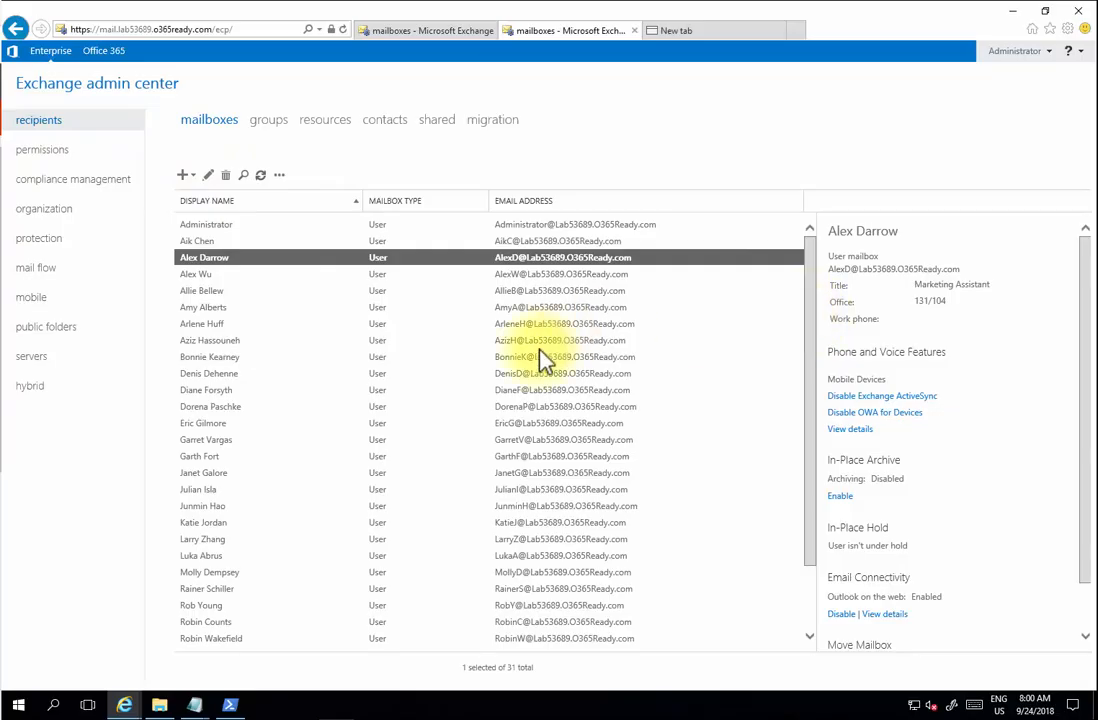
left_click(245, 324)
scroll(235, 340, "down", 2)
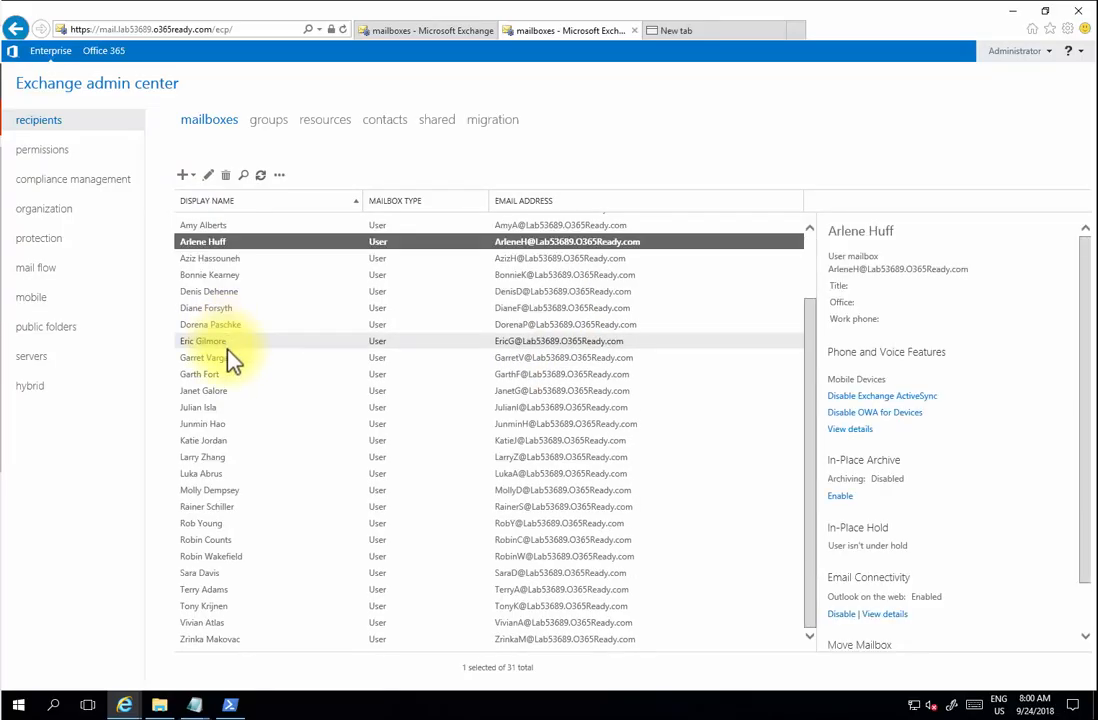
left_click(226, 540)
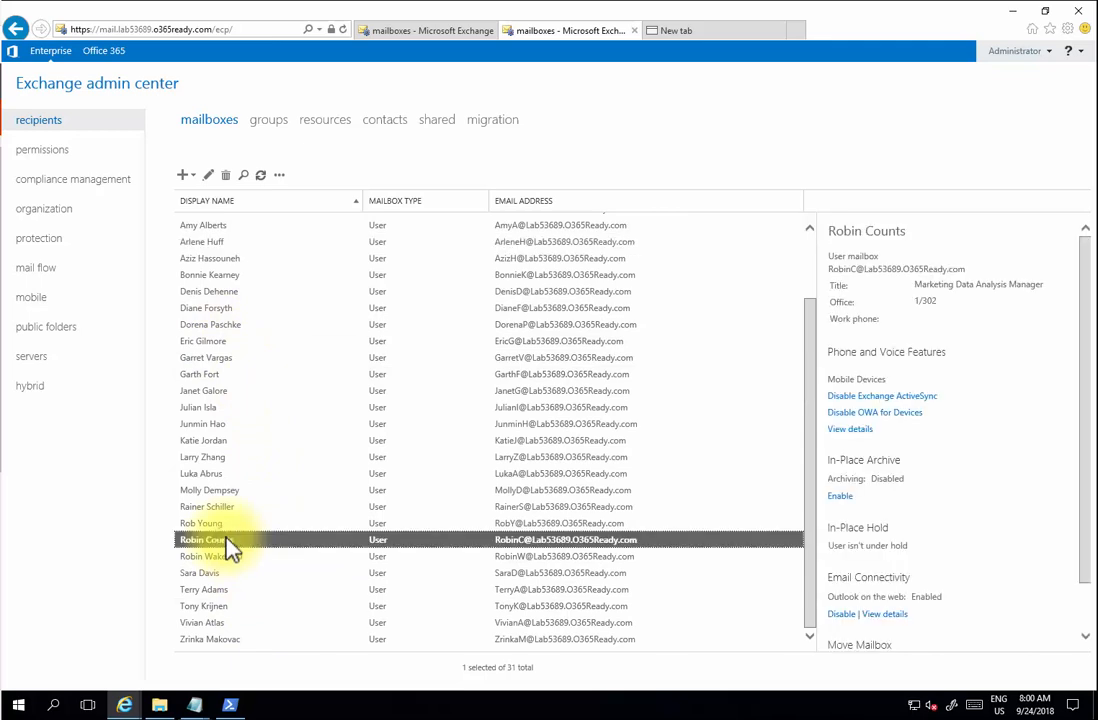
left_click(228, 641, "ctrl")
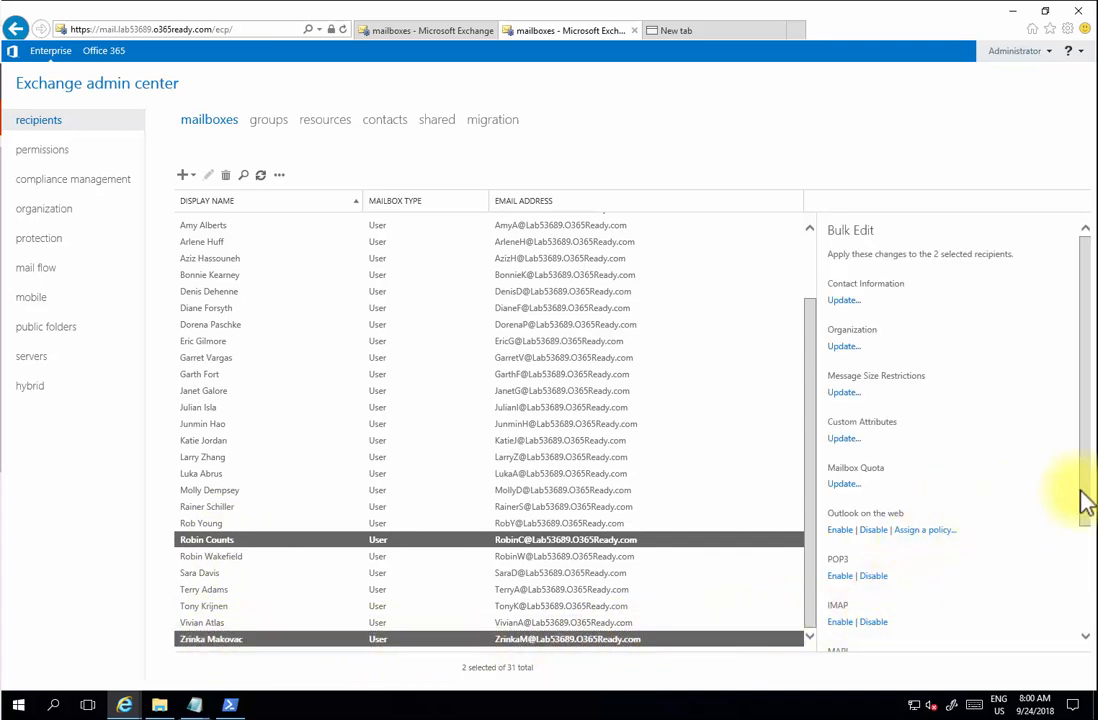
- Choose Move Mailbox > To Exchange Online in the Bulk Edit pane
left_click_drag(1087, 521, 1070, 635)
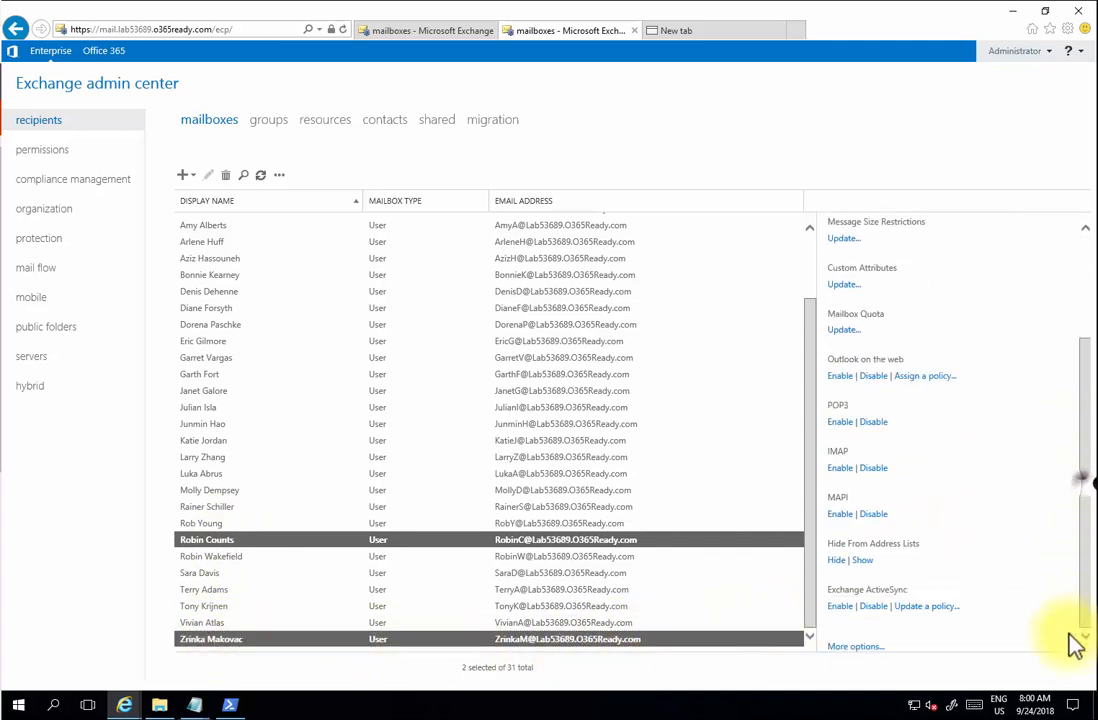
left_click(870, 646)
left_click_drag(1086, 483, 1081, 630)
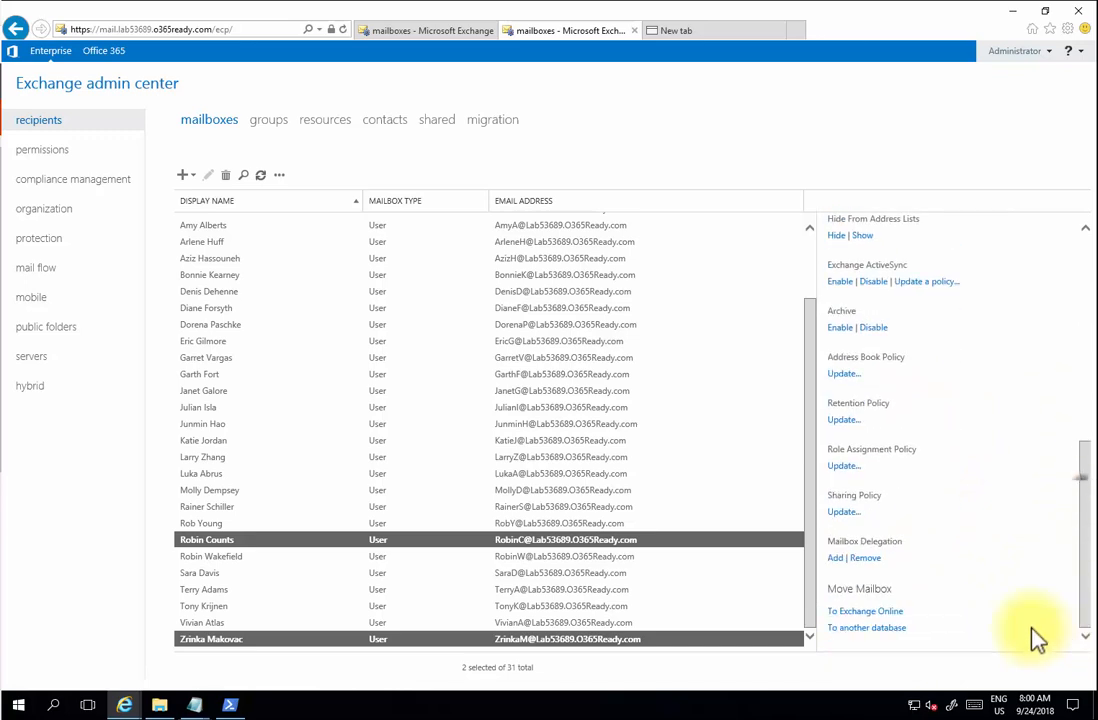
left_click(885, 611)
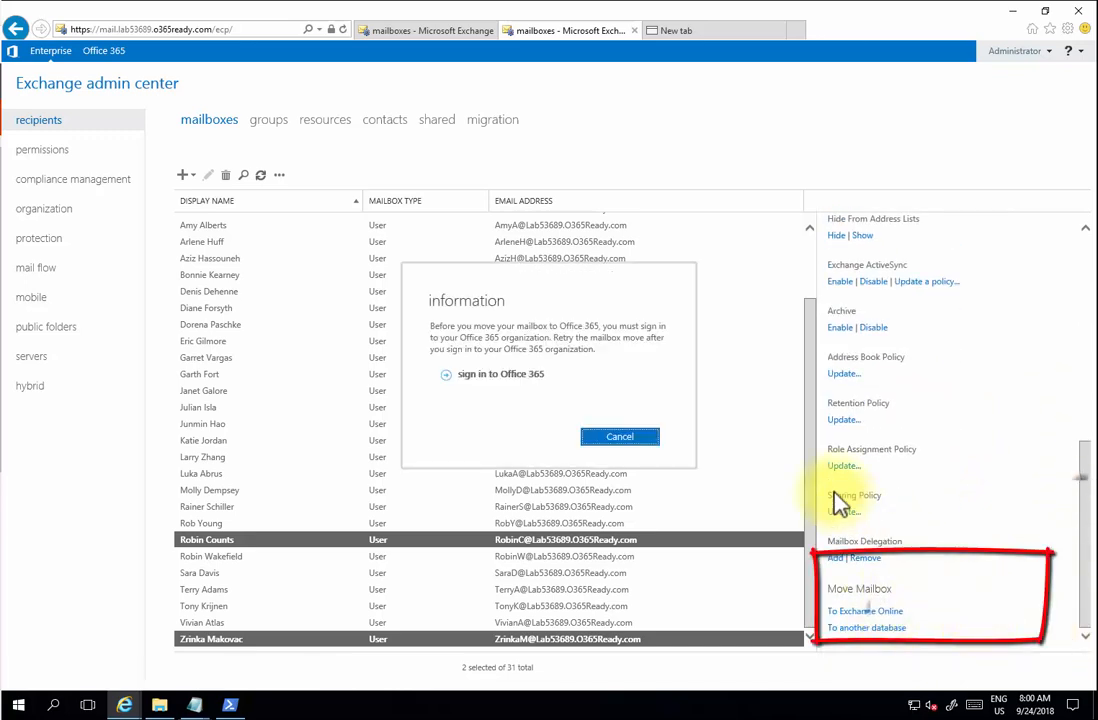
left_click(523, 378)
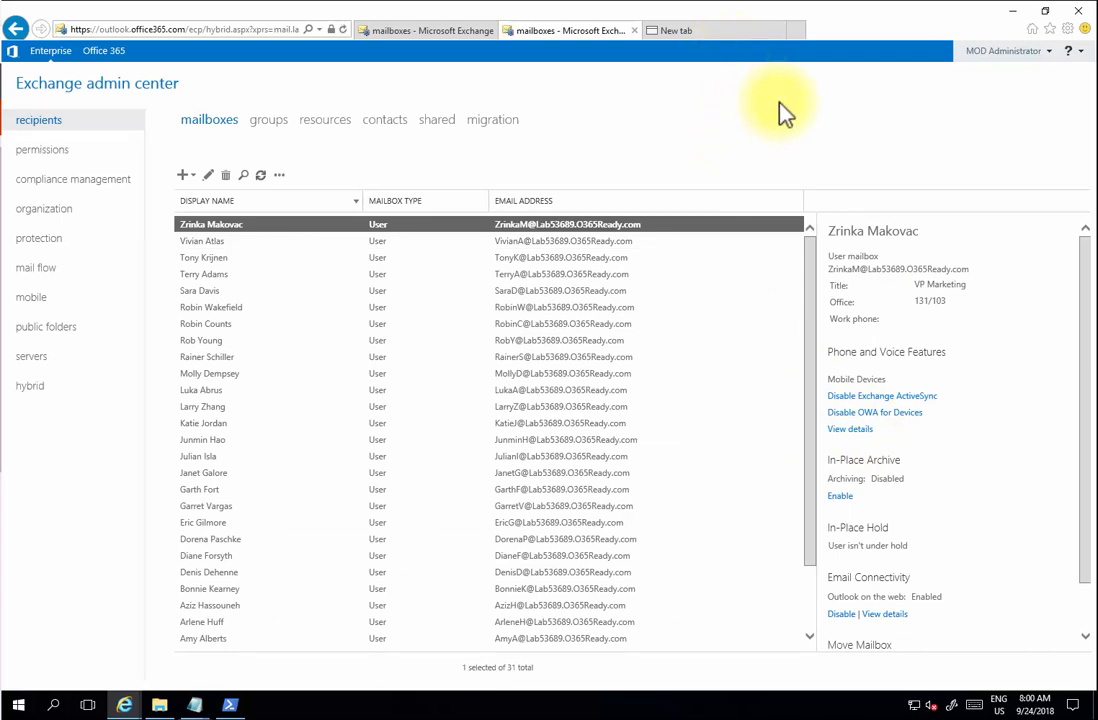
left_click_drag(1085, 533, 1029, 617)
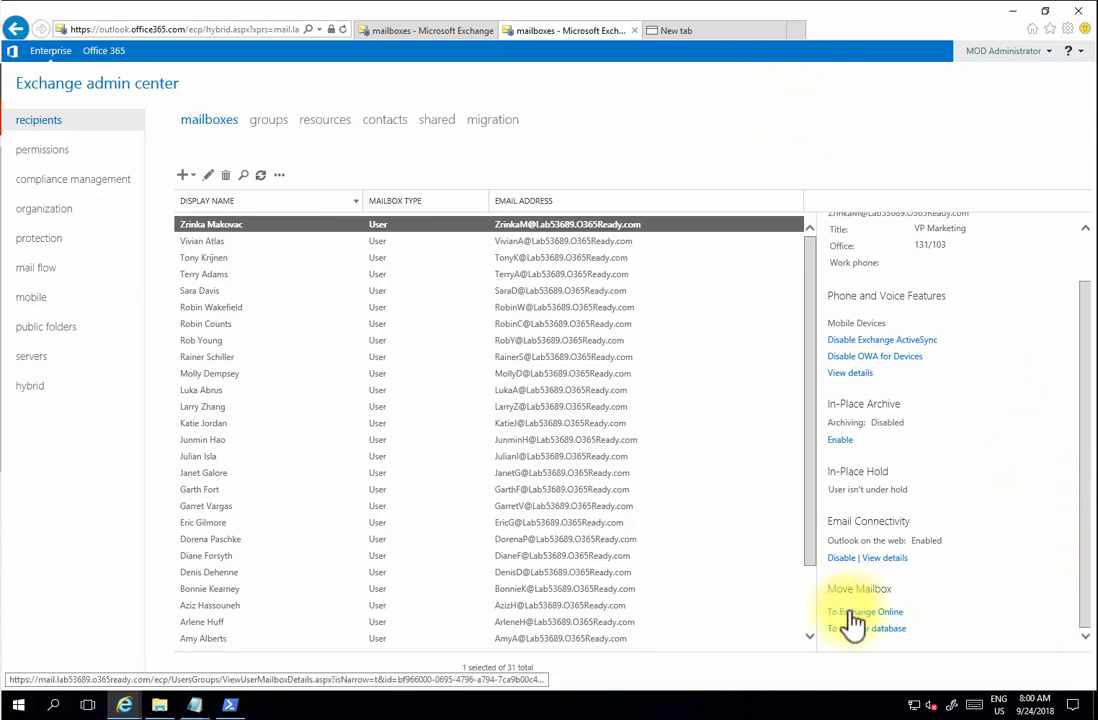
left_click_drag(809, 527, 816, 613)
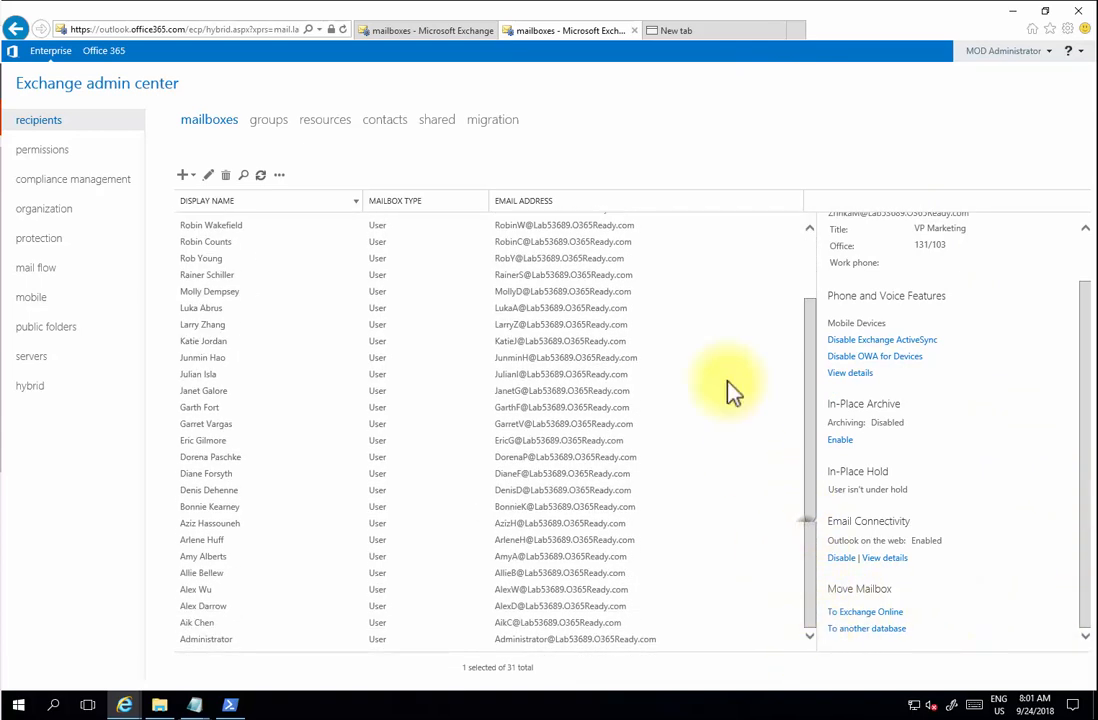
left_click(678, 32)
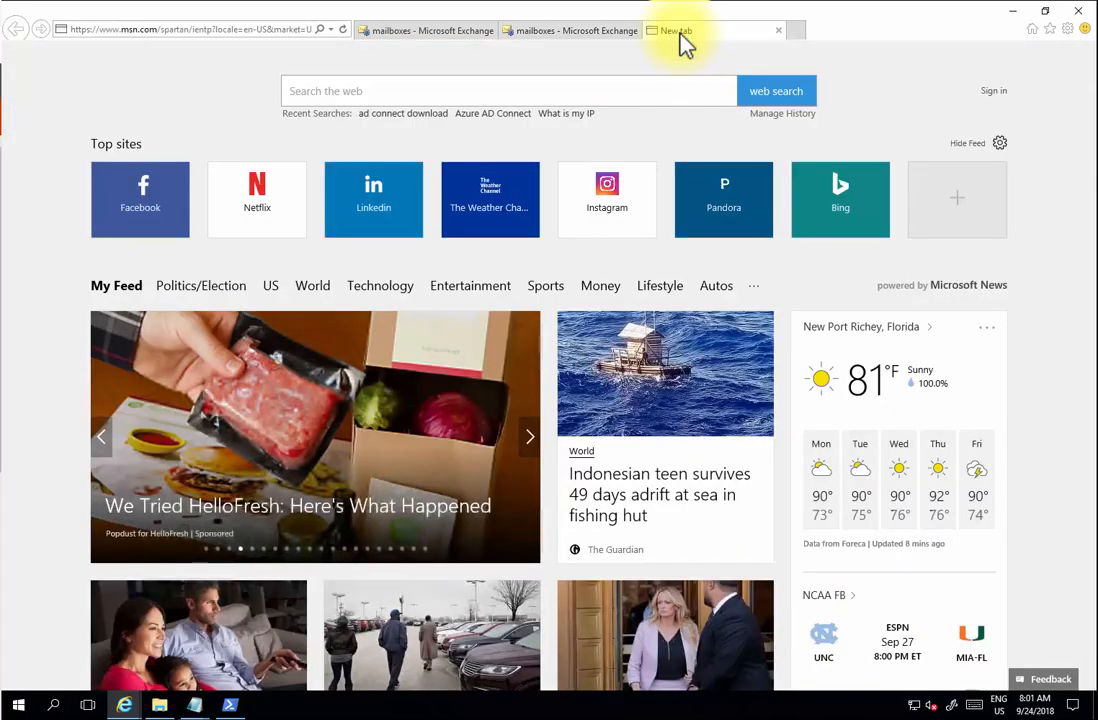
left_click(238, 28)
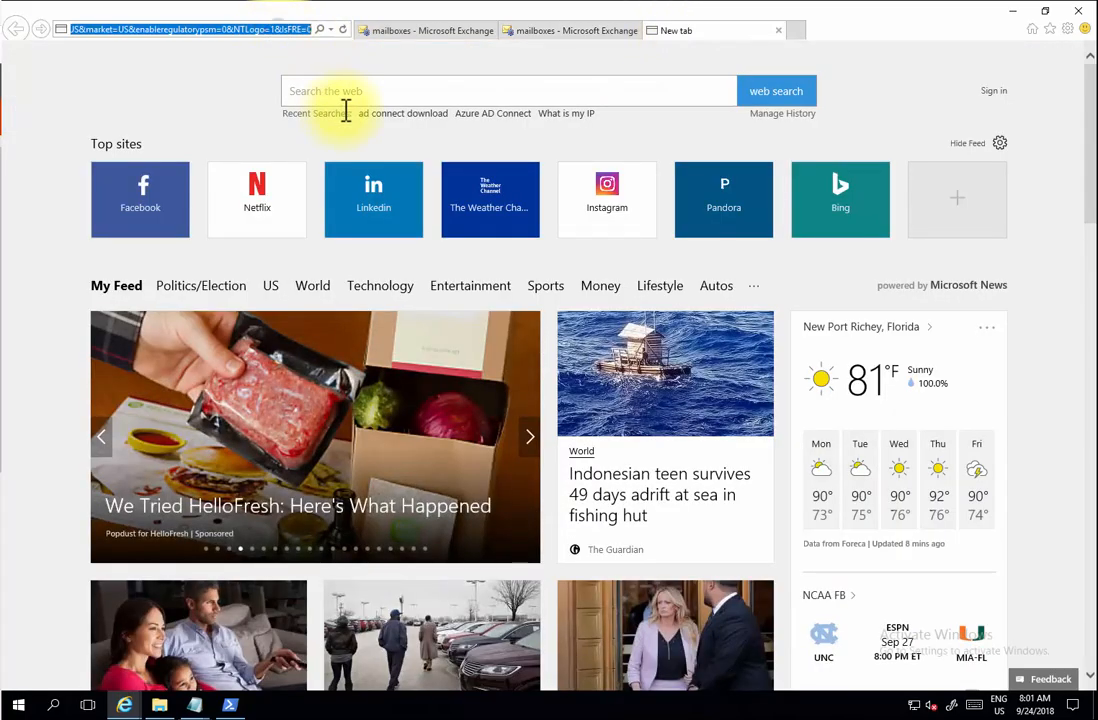
type("www.office.com/")
key("Return")
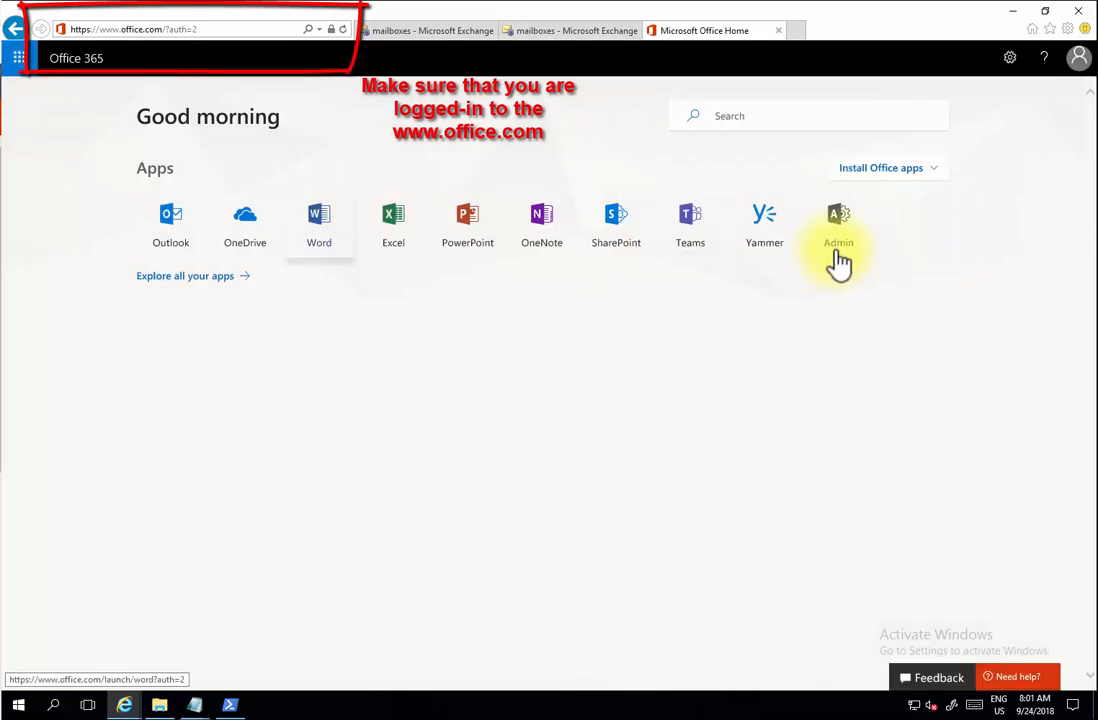
- Open the Microsoft 365 admin center and close the extra Office home and Exchange admin tabs
left_click(826, 238)
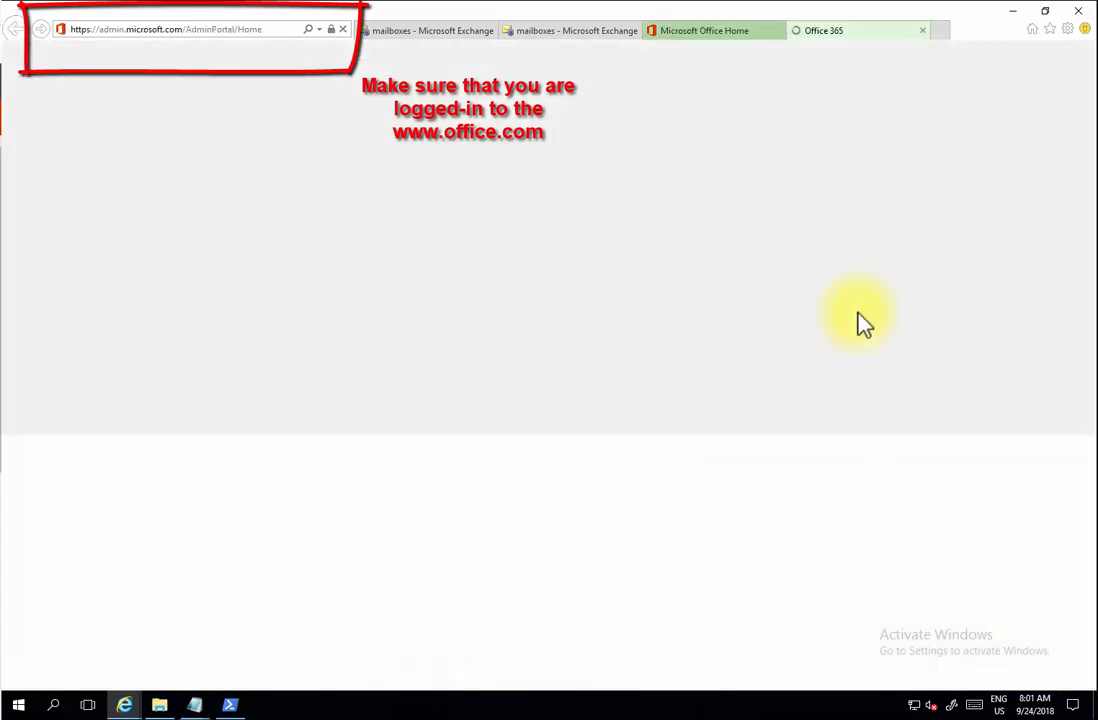
left_click(733, 32)
left_click(778, 30)
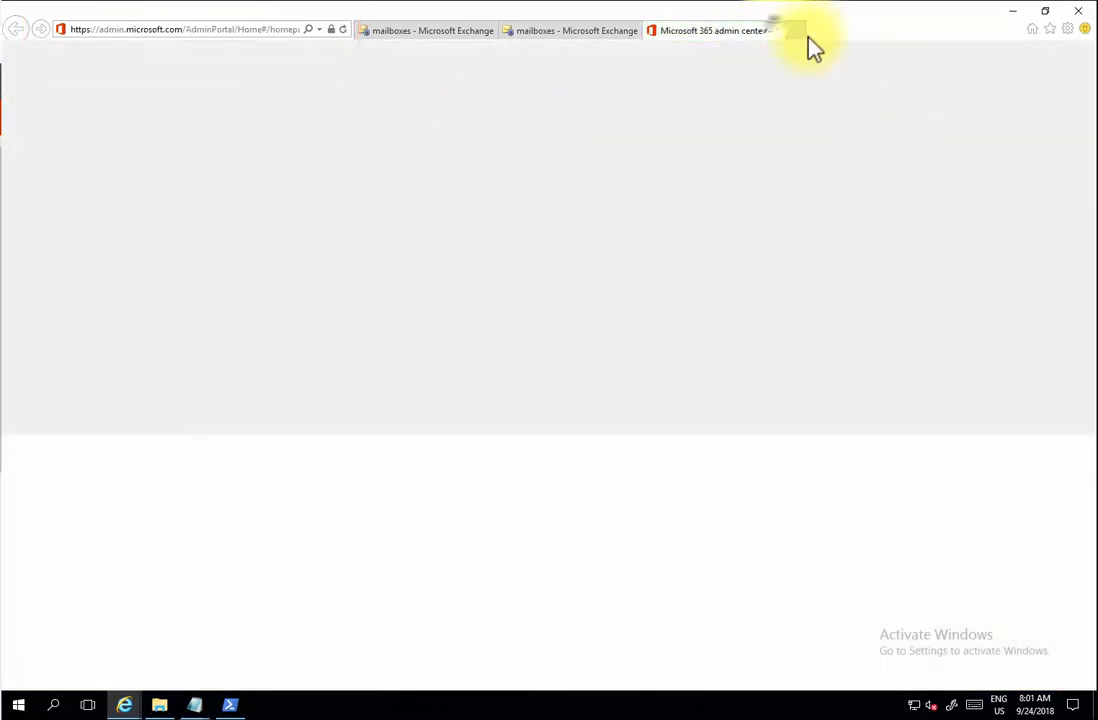
left_click(551, 32)
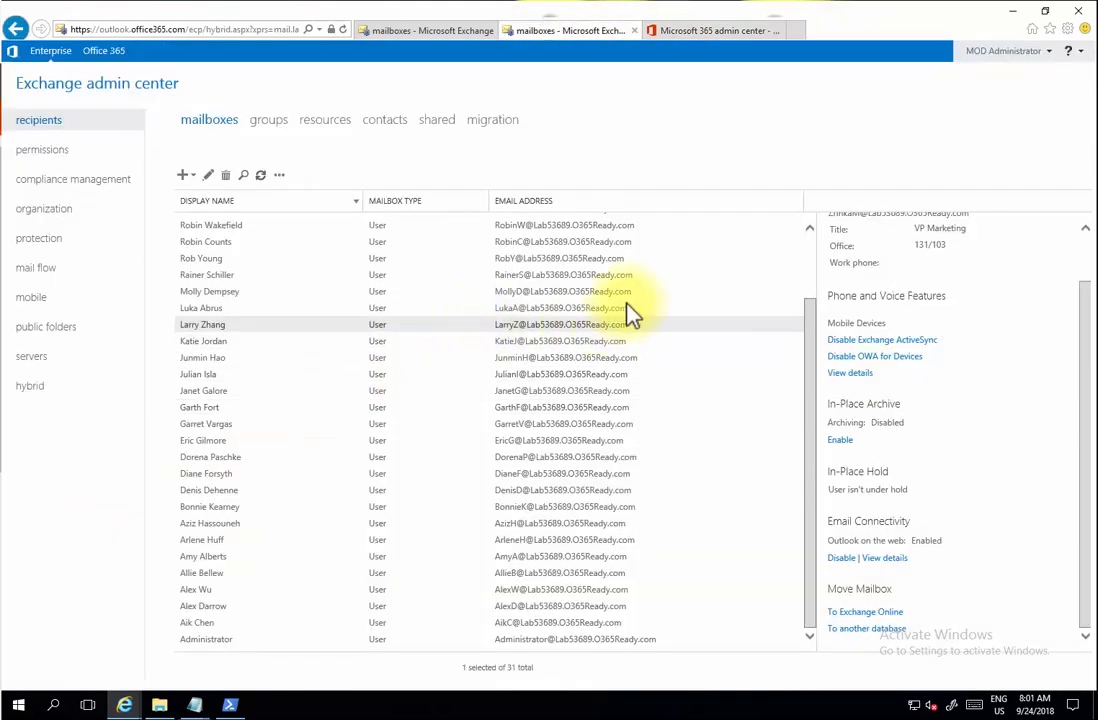
left_click(706, 31)
left_click(430, 30)
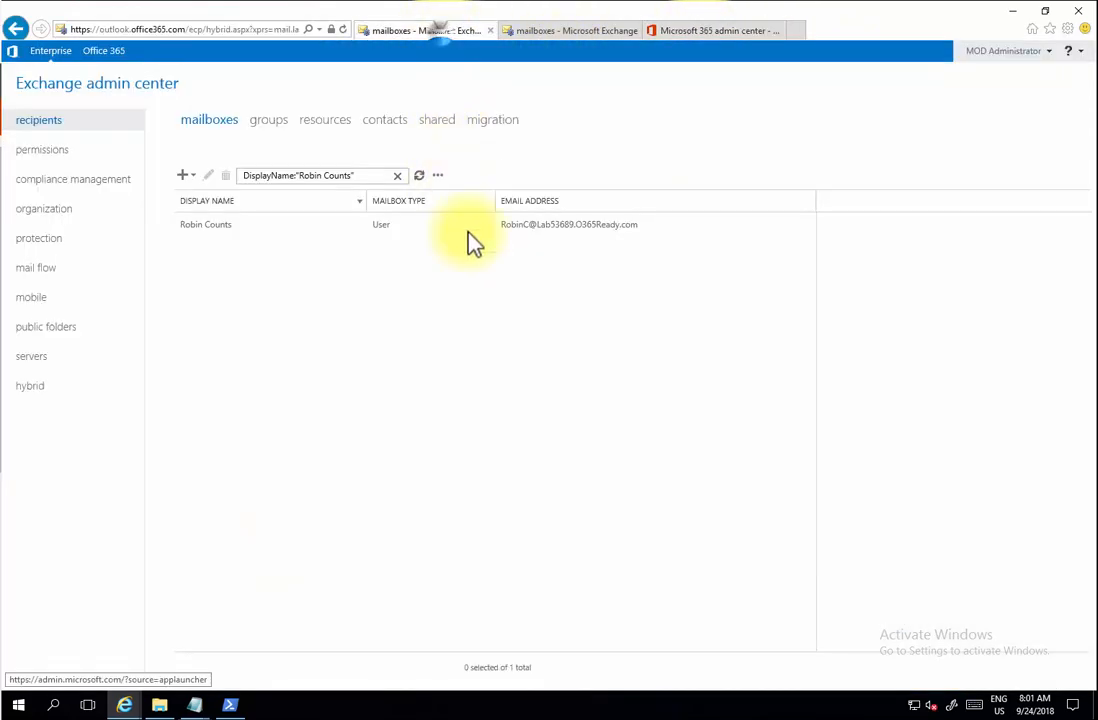
left_click(490, 30)
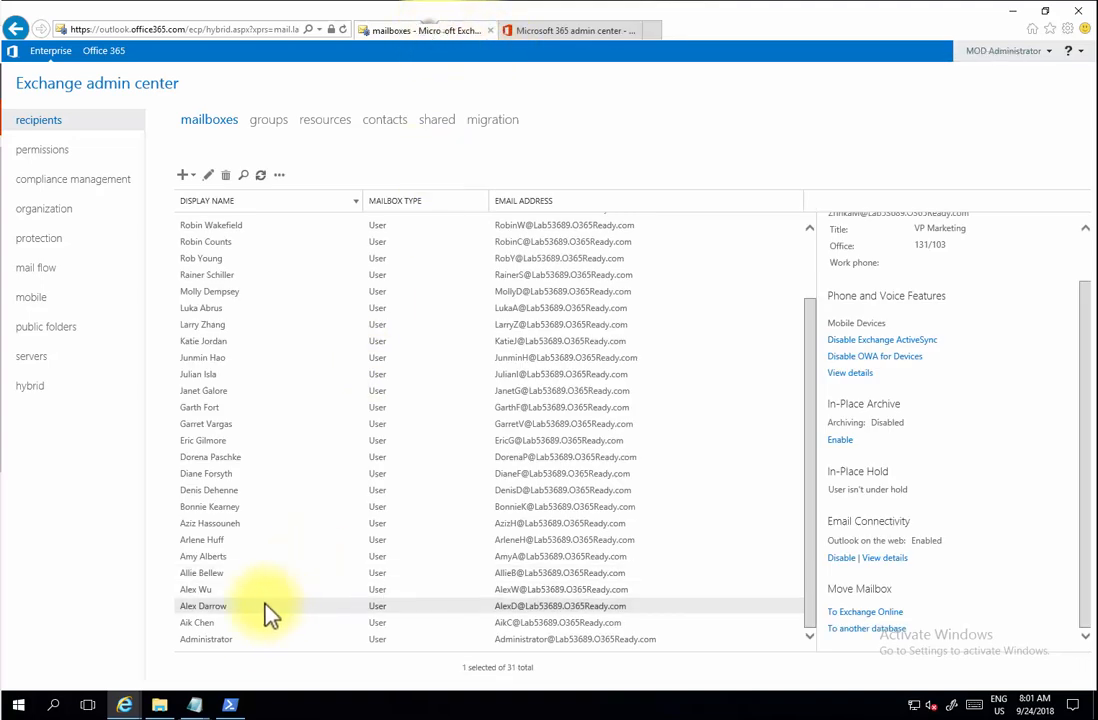
- Reselect both mailboxes and choose Move Mailbox > To Exchange Online in Bulk Edit
left_click_drag(811, 554, 789, 353)
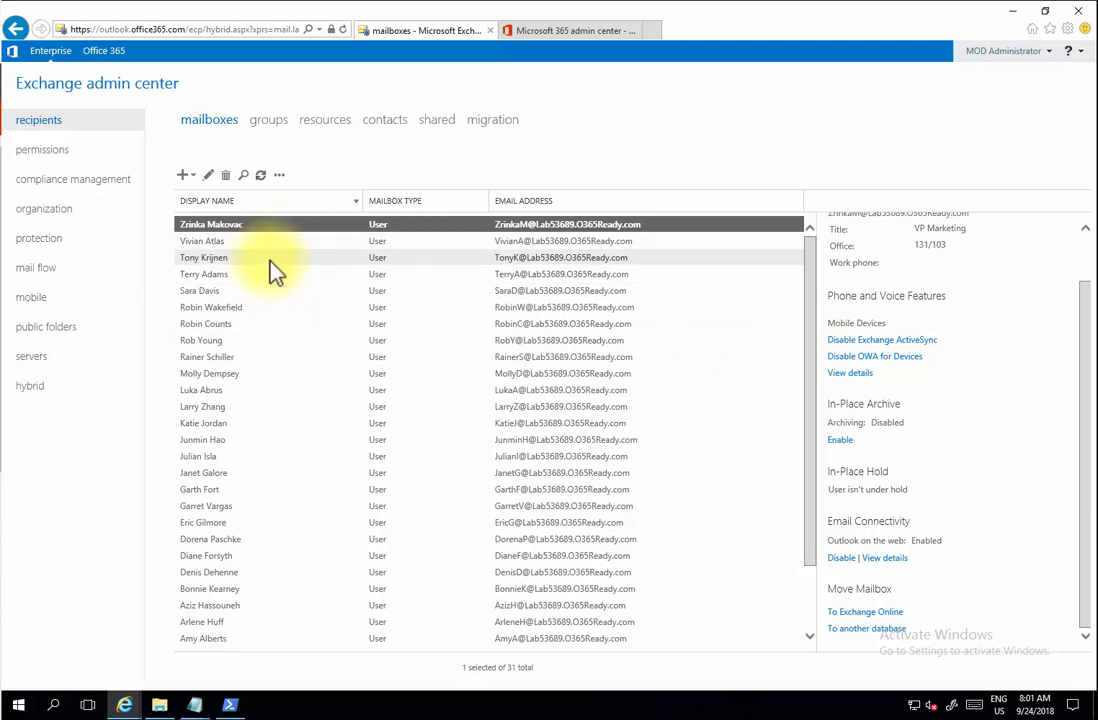
left_click(232, 328, "ctrl")
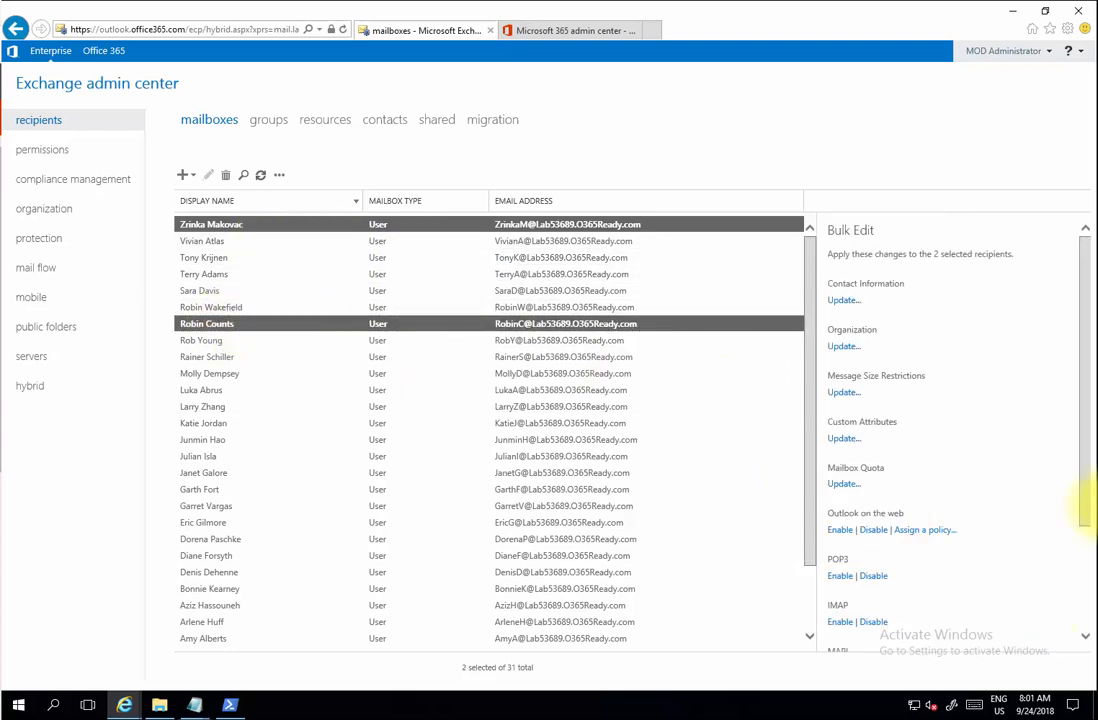
left_click_drag(1078, 515, 1088, 648)
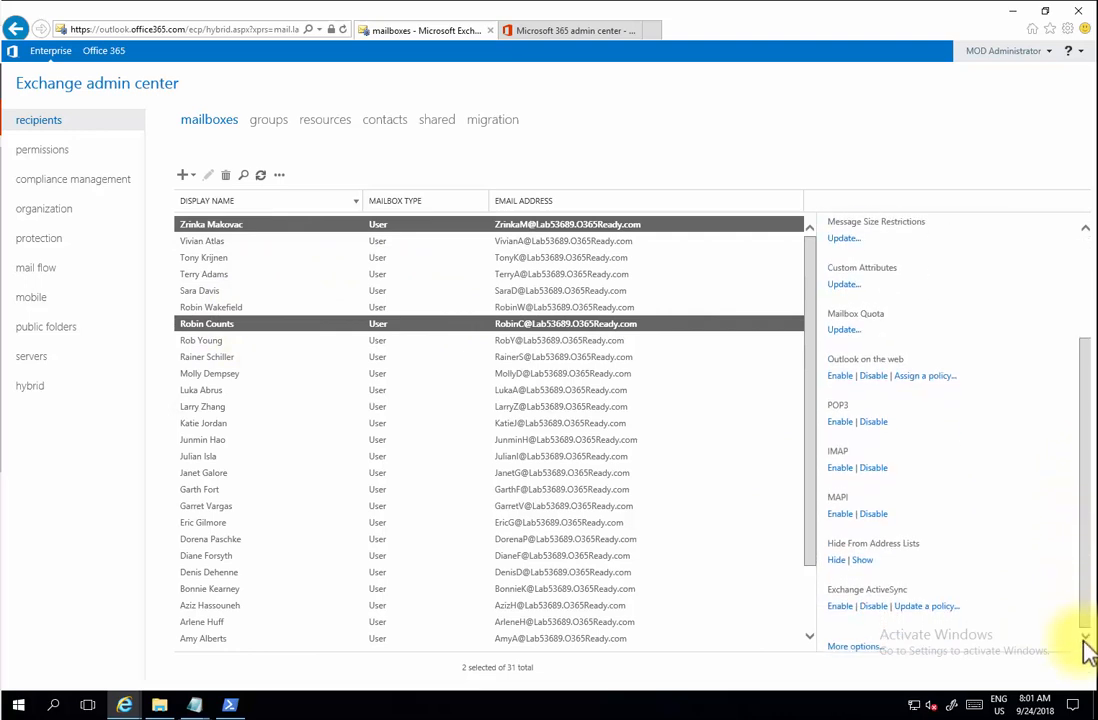
left_click(860, 646)
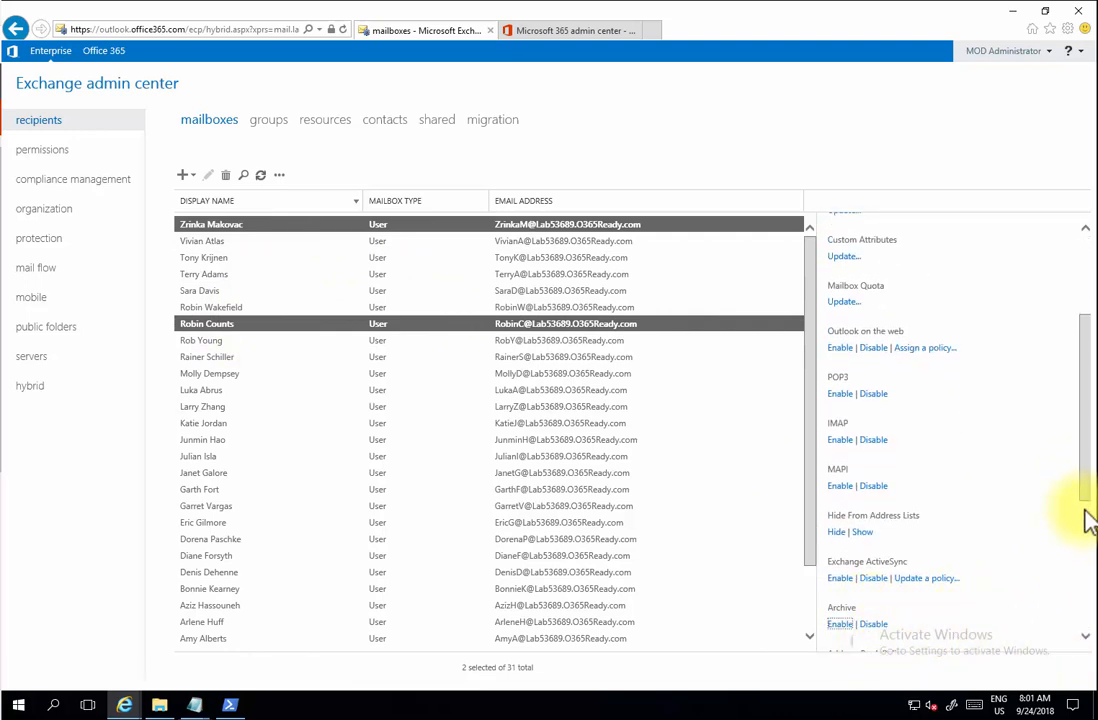
left_click_drag(1088, 490, 1076, 642)
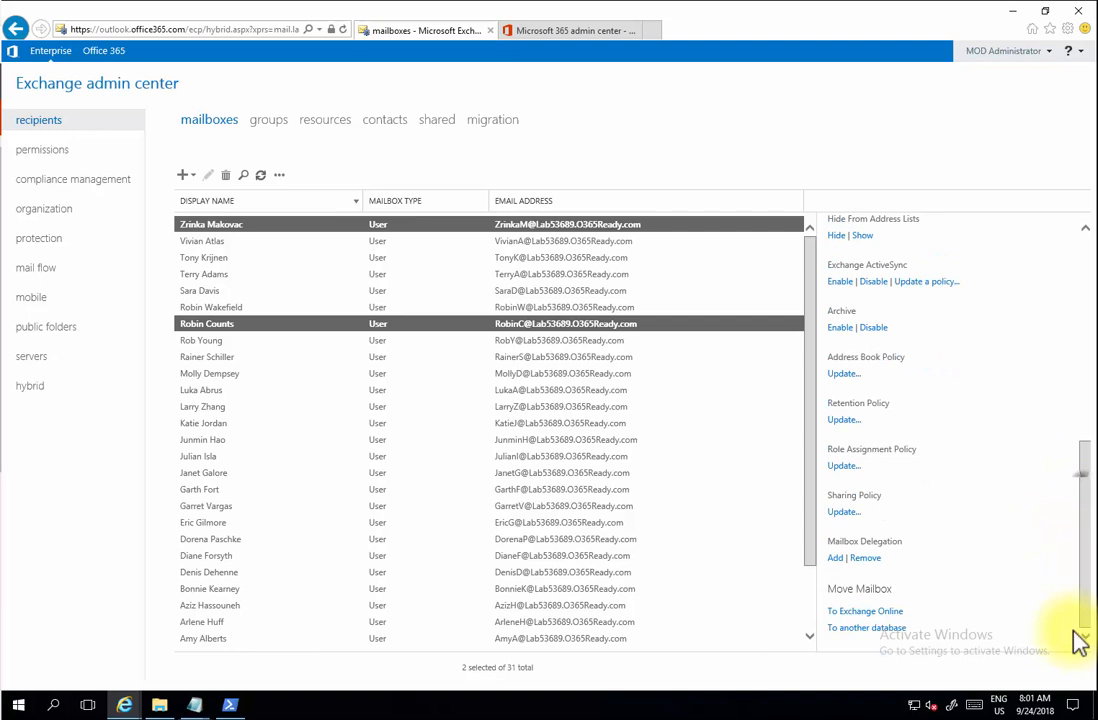
left_click(855, 611)
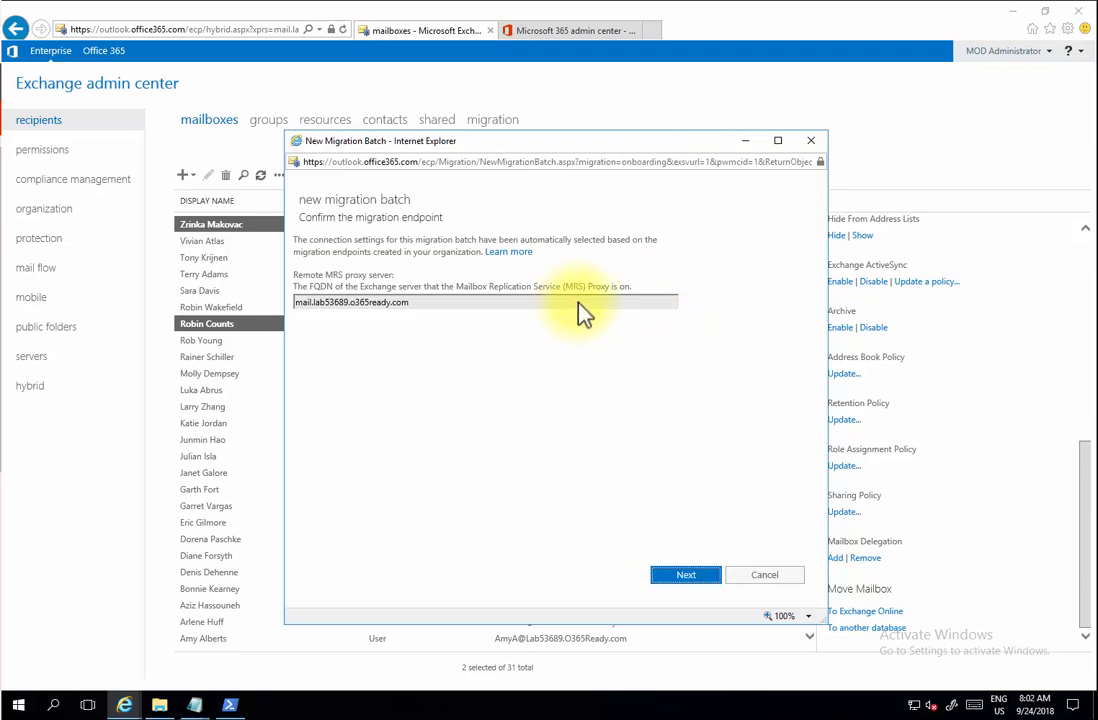
- Accept the endpoint, name the batch 'Move mailboxes online', set automatic completion, and create it
left_click(686, 575)
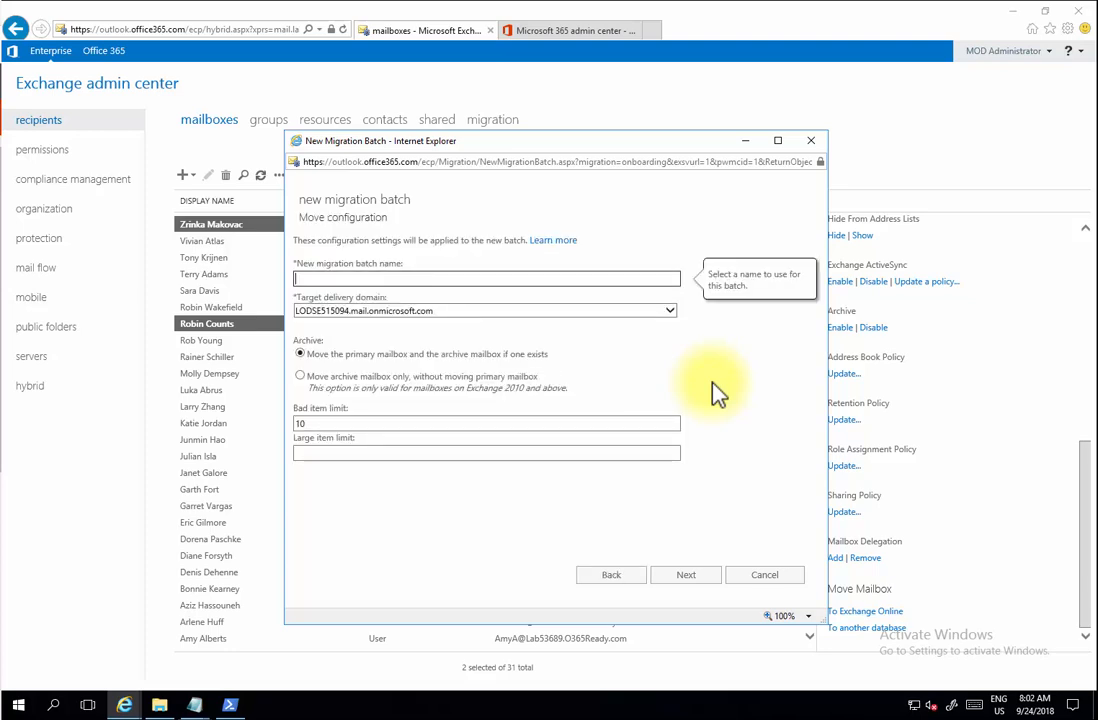
type("Move mailboxes online")
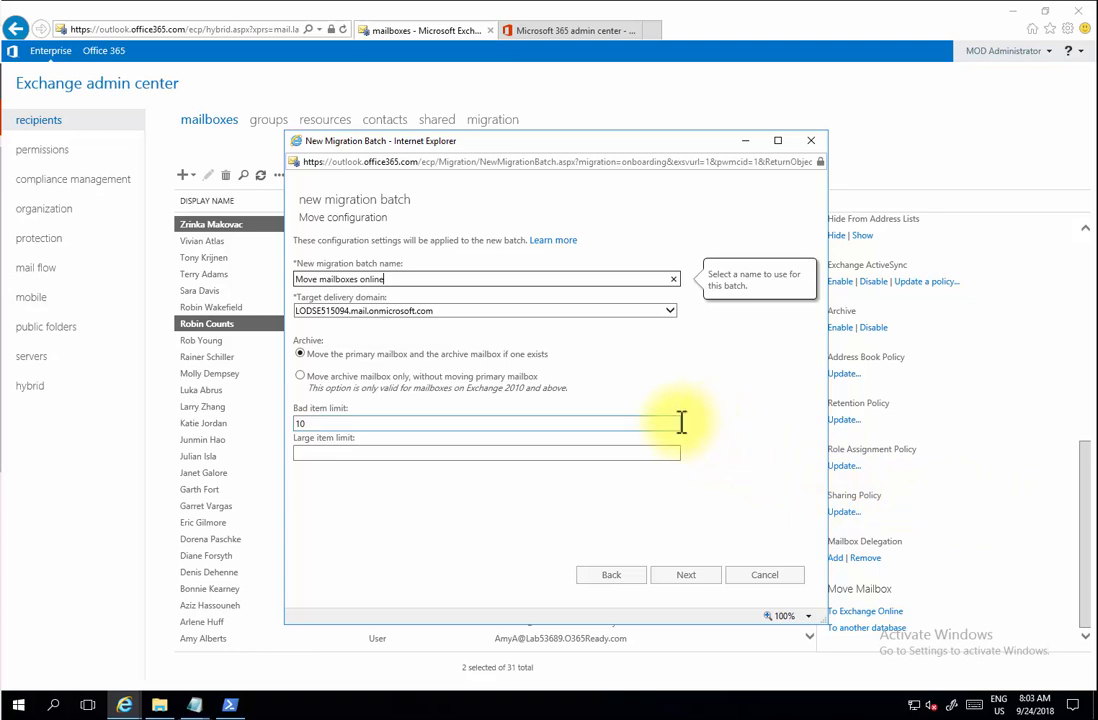
left_click(684, 566)
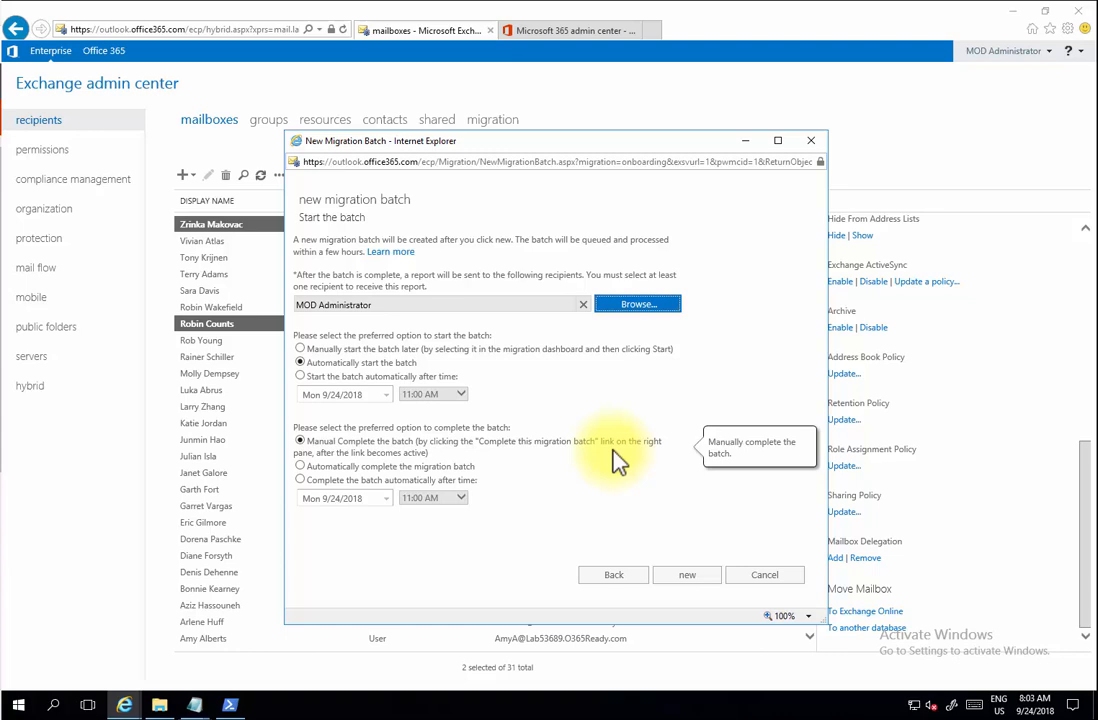
left_click(302, 466)
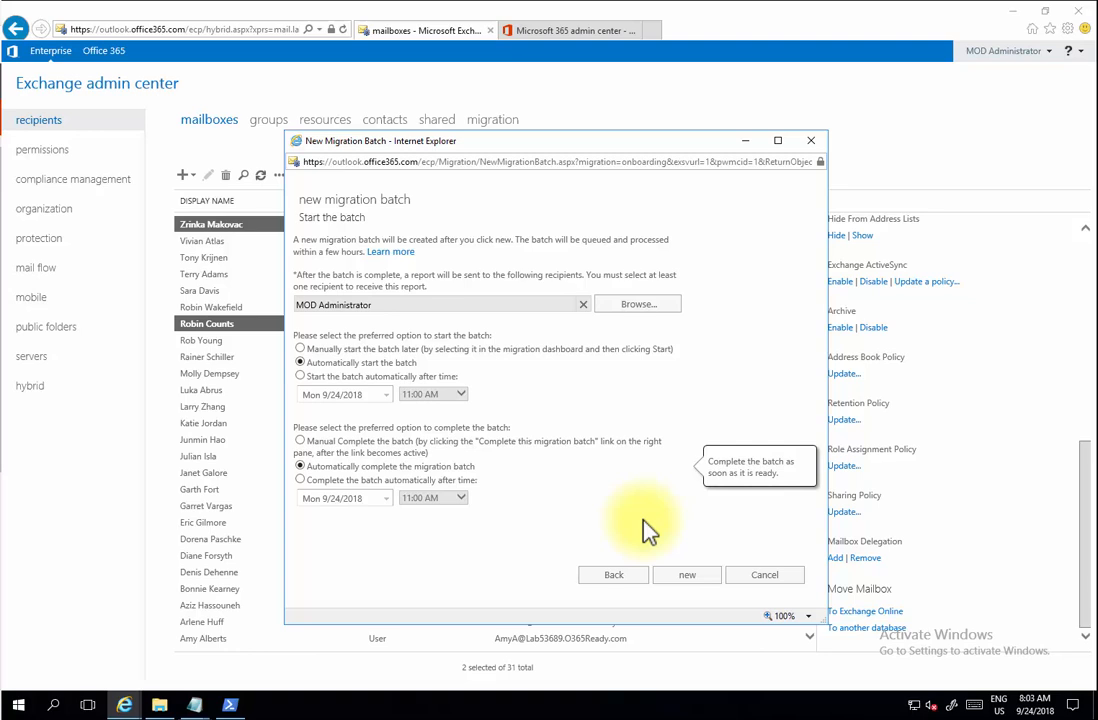
left_click(697, 580)
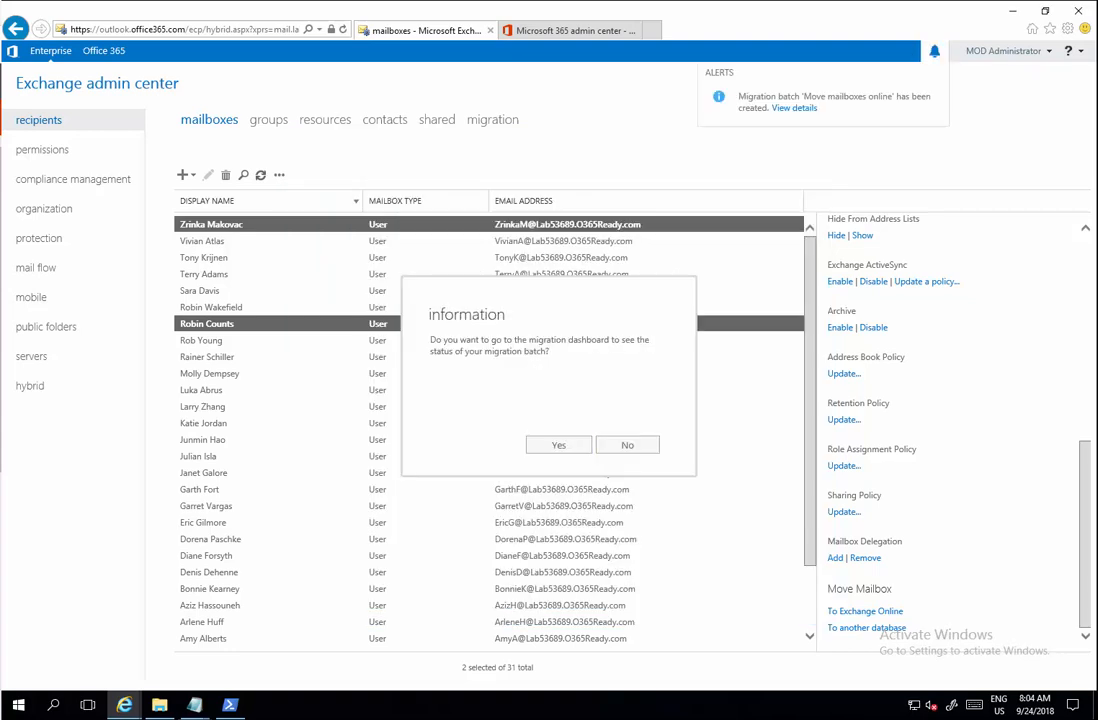
- Open the migration dashboard, review the 'Move mailboxes online' batch, and select the migrated user's e-mail address
left_click(565, 447)
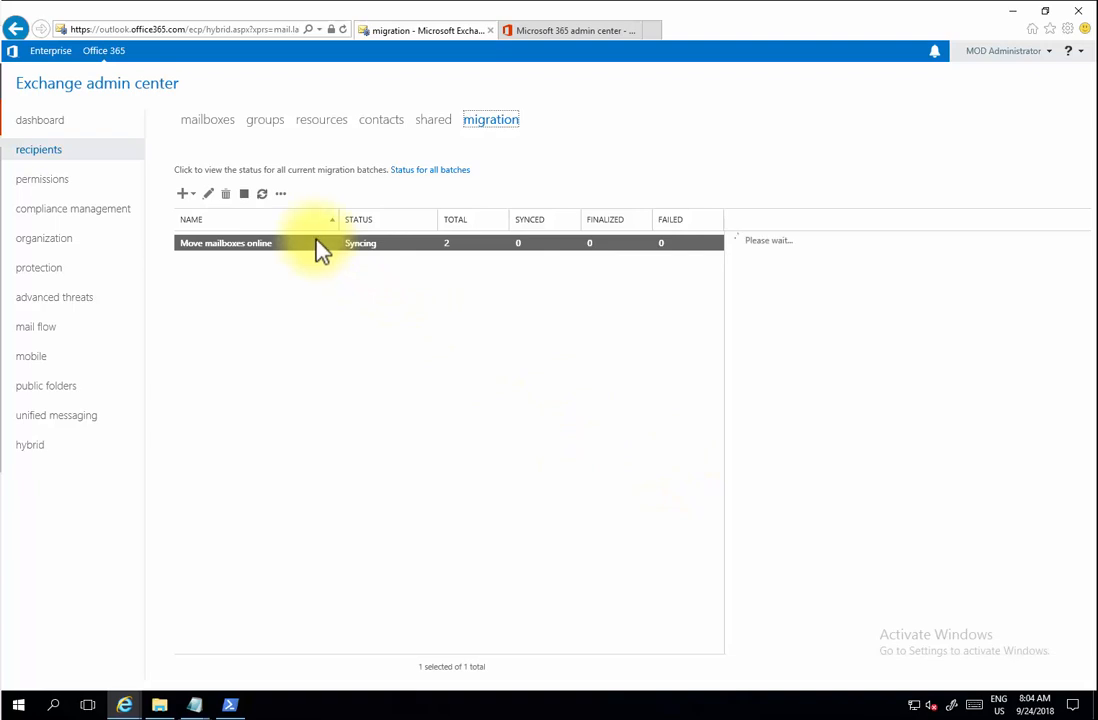
left_click(262, 197)
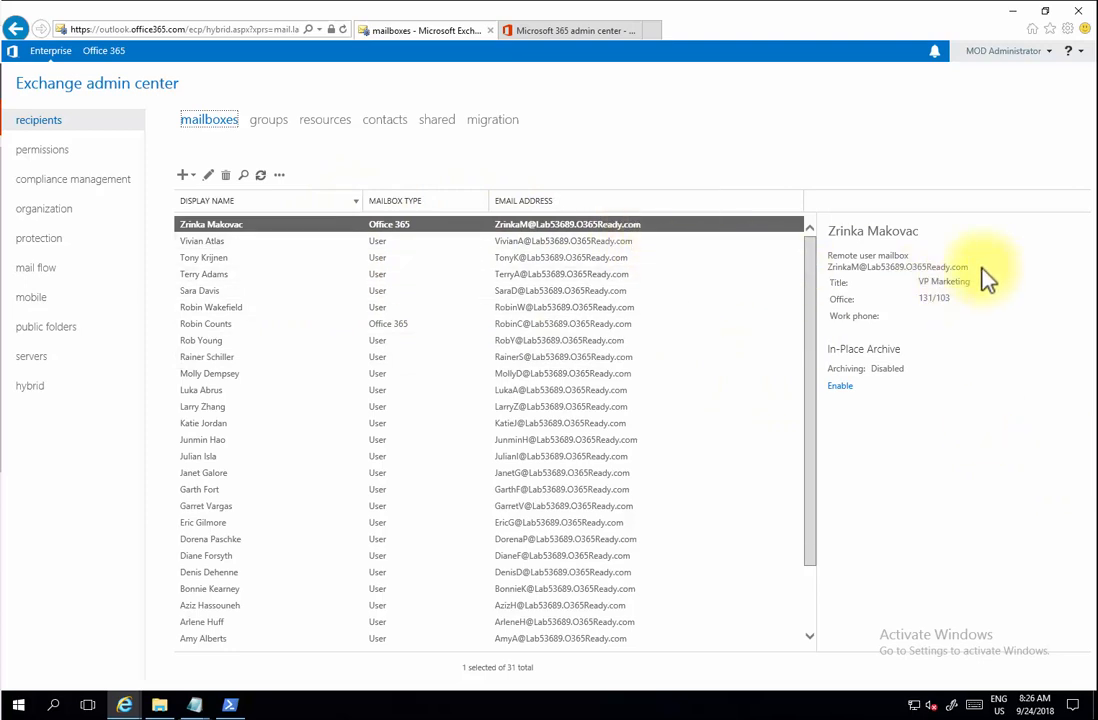
left_click_drag(981, 268, 843, 271)
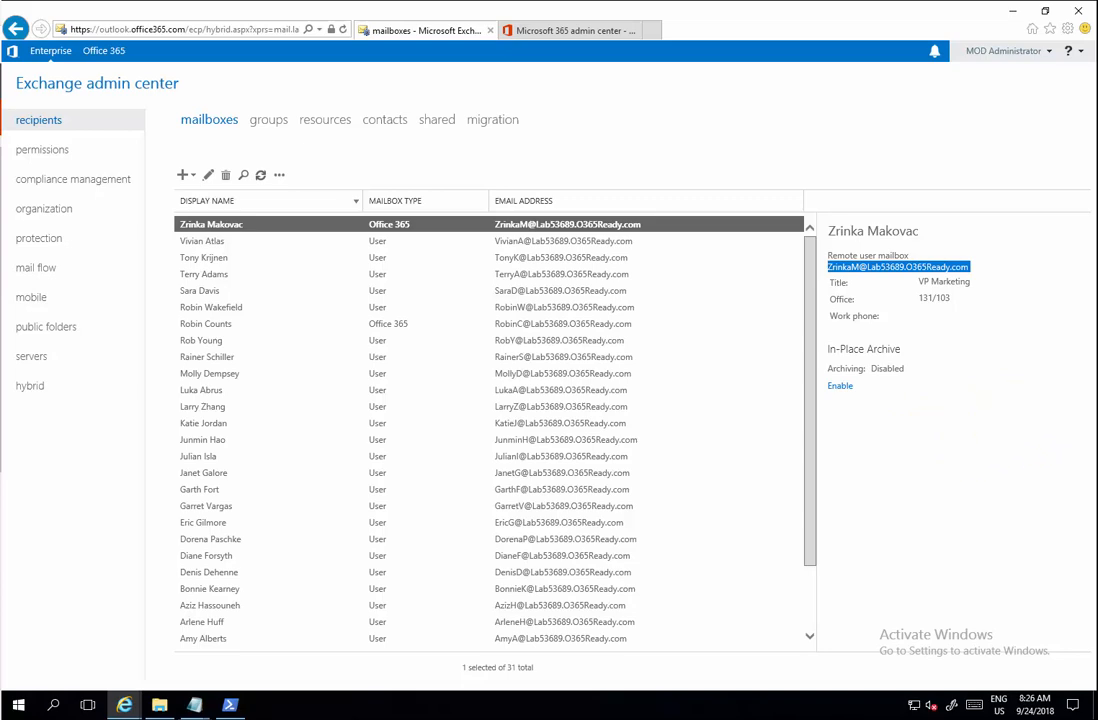
- Run Start-ADSyncSyncCycle -PolicyType Delta in PowerShell three times, then minimize the console
left_click(230, 705)
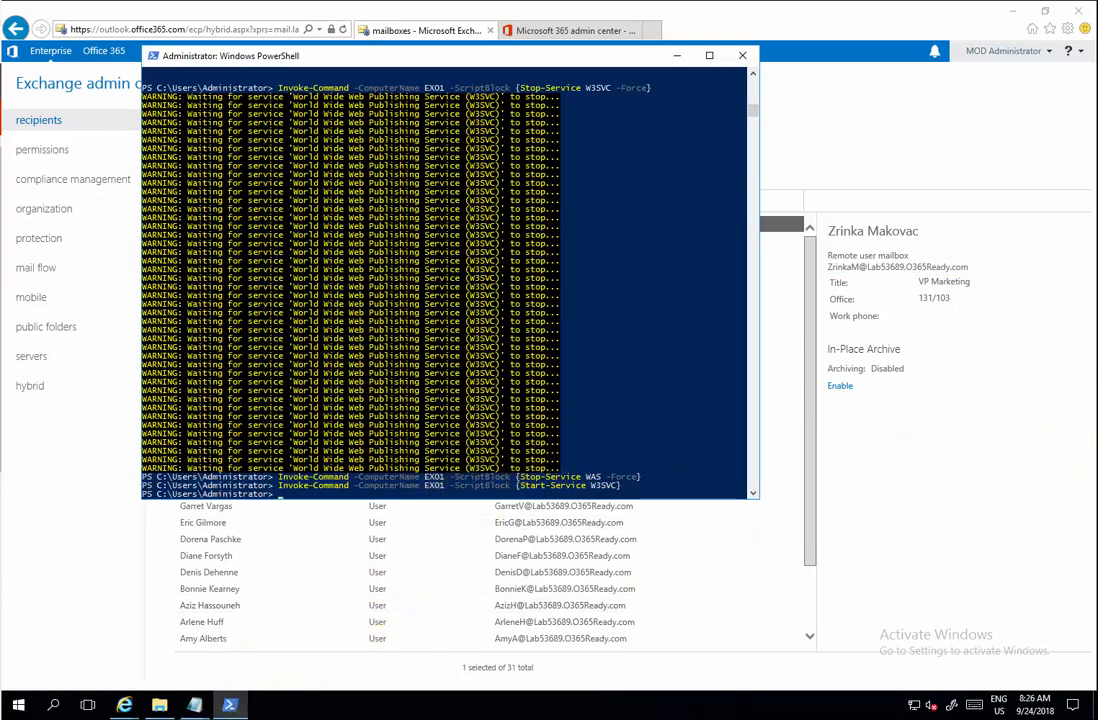
type("Start-ADSyncSyncCycle -PolicyType Delta")
key("Return")
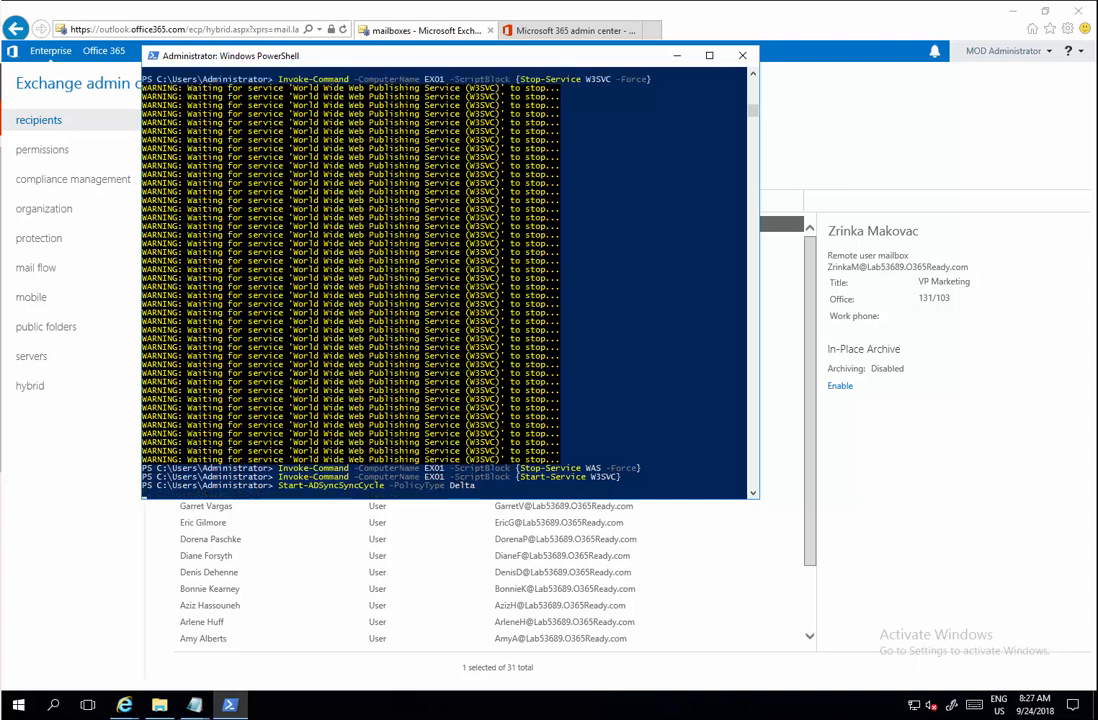
key("Up")
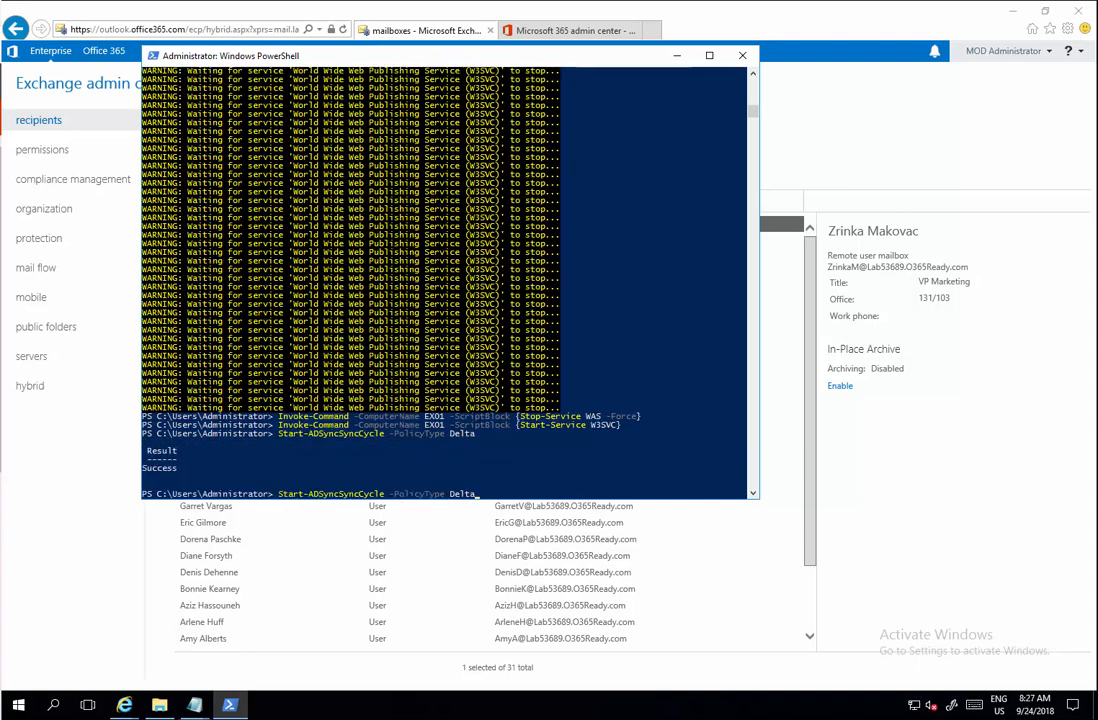
key("Return")
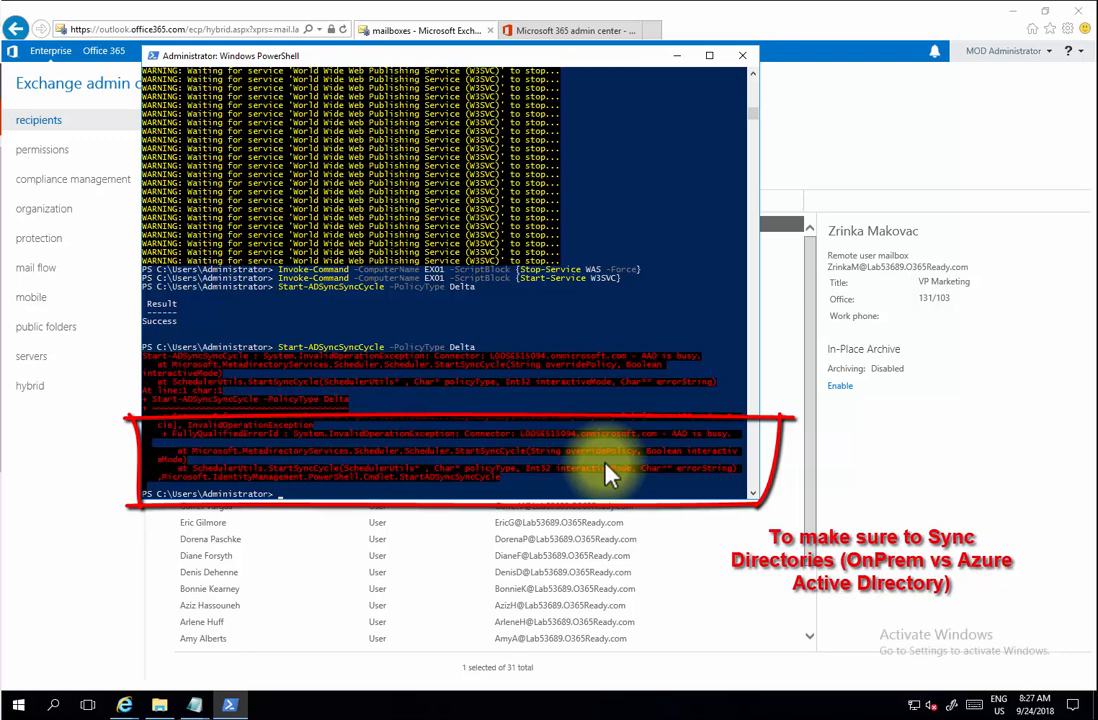
key("Up")
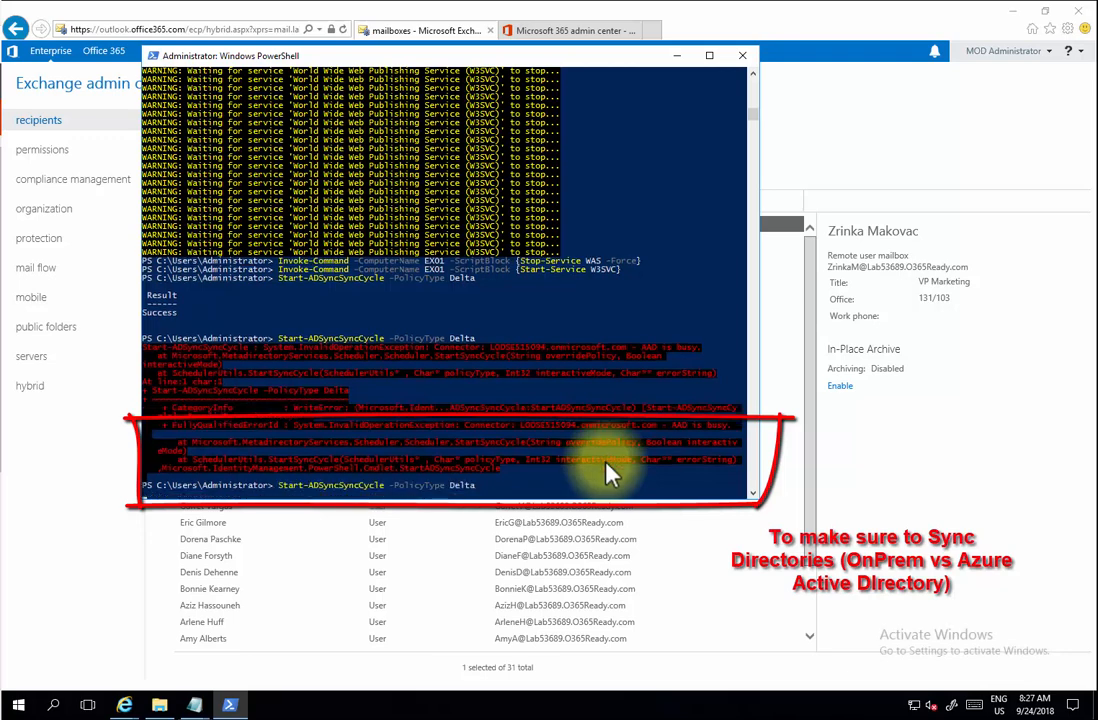
key("Return")
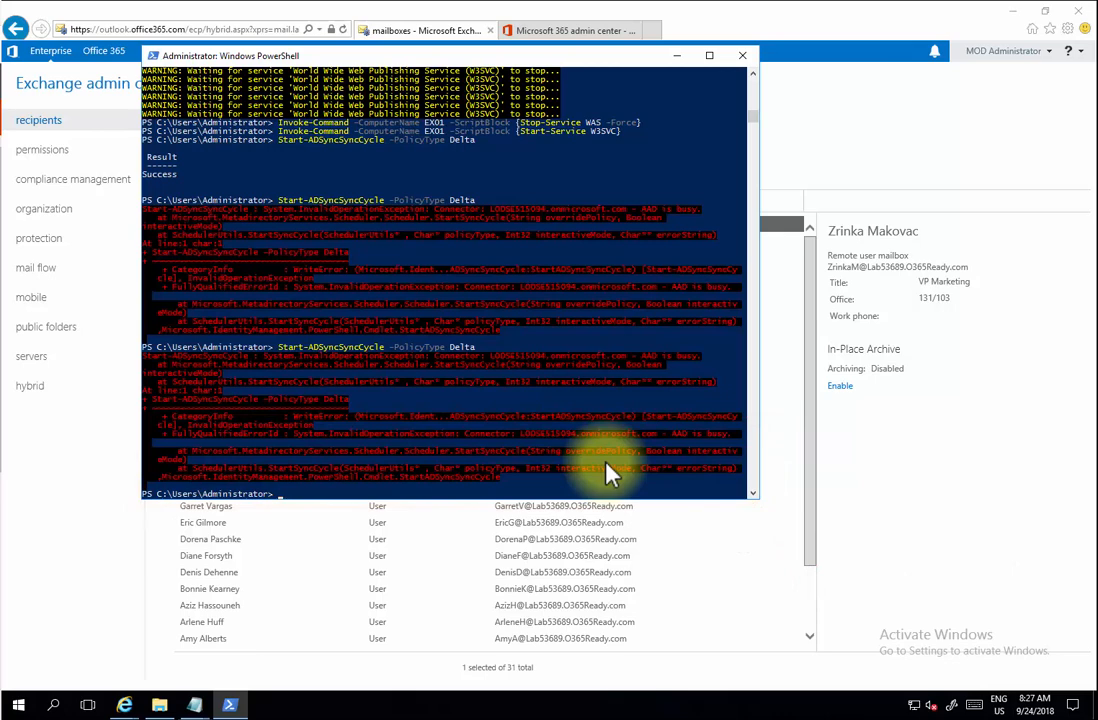
left_click(677, 56)
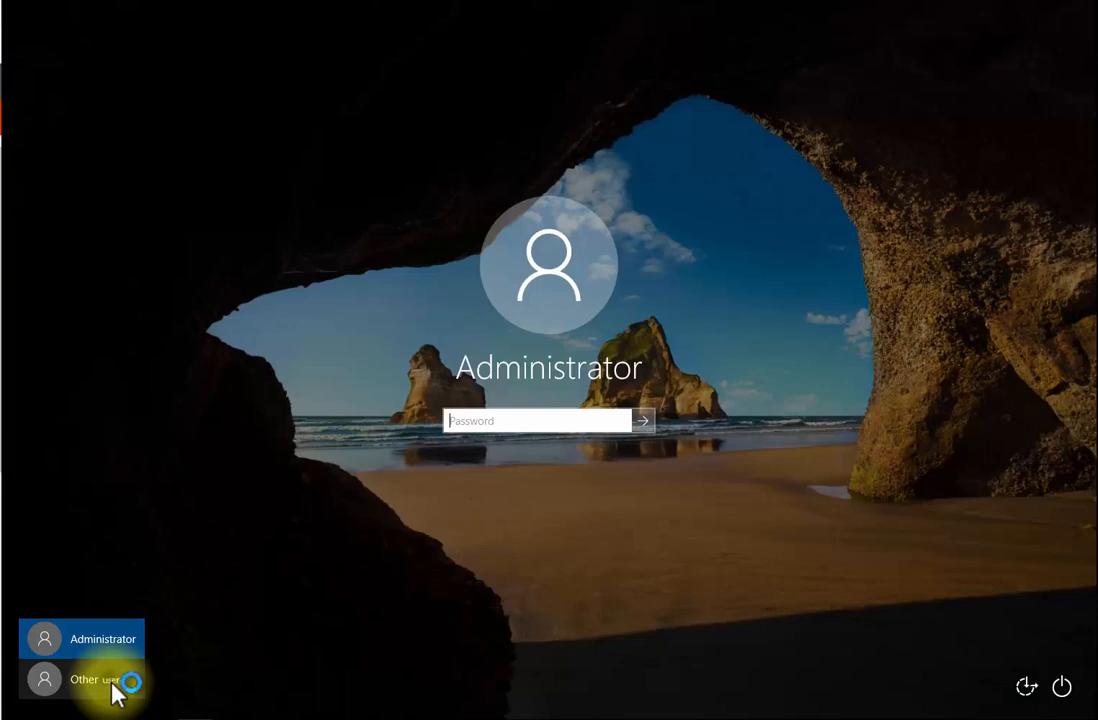
- Sign in via Other user with the migrated user's domain user name and password
left_click(113, 688)
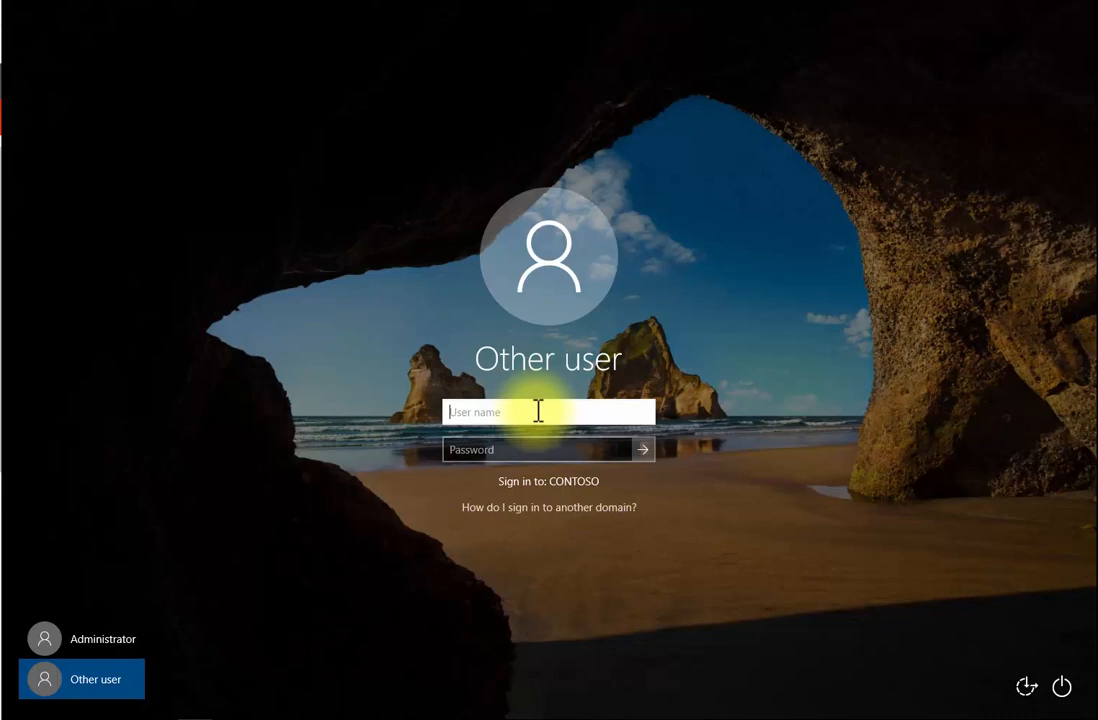
type("zrinka")
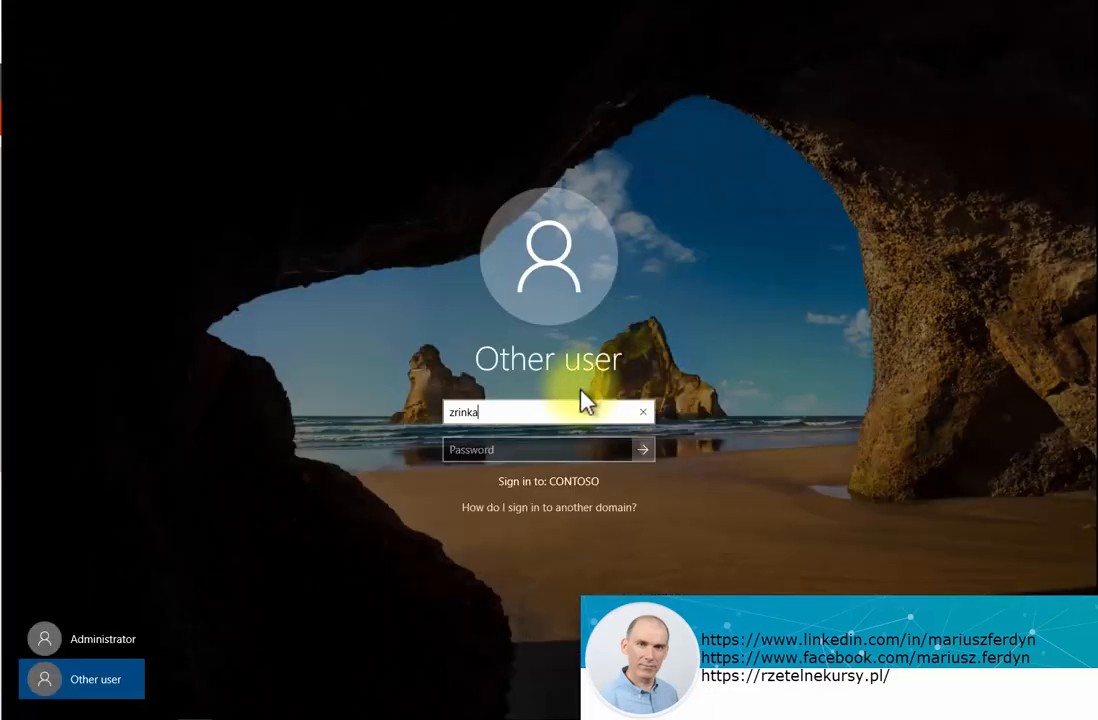
type("m")
key("Tab")
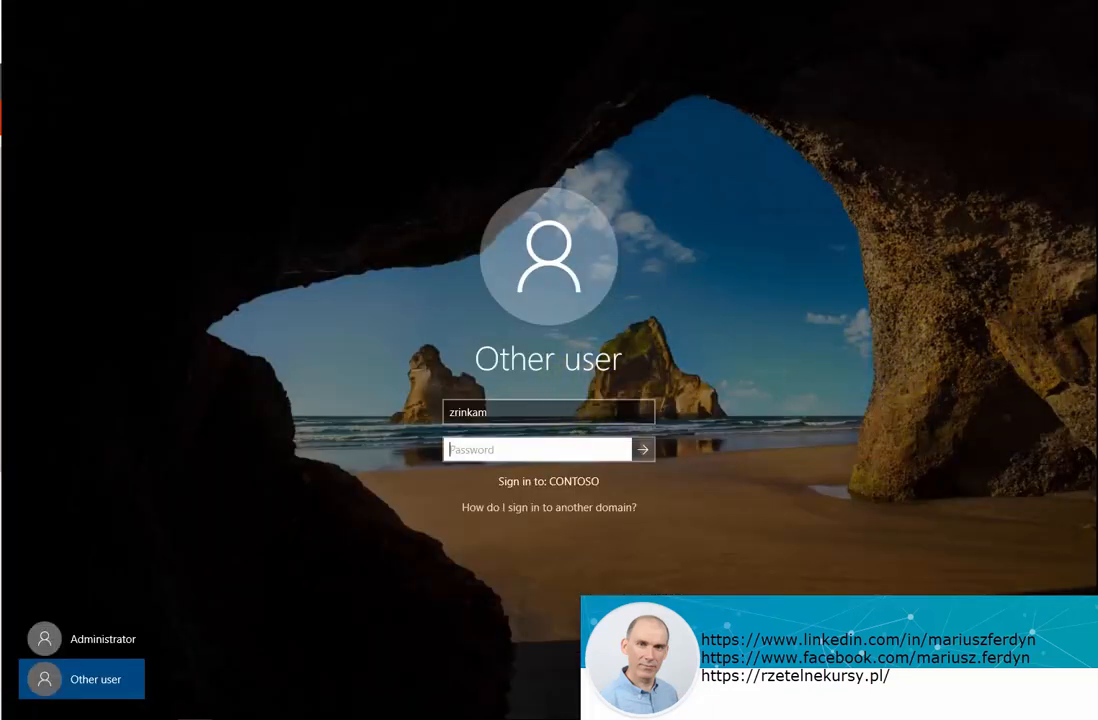
type("Pa55w.rd")
left_click(644, 450)
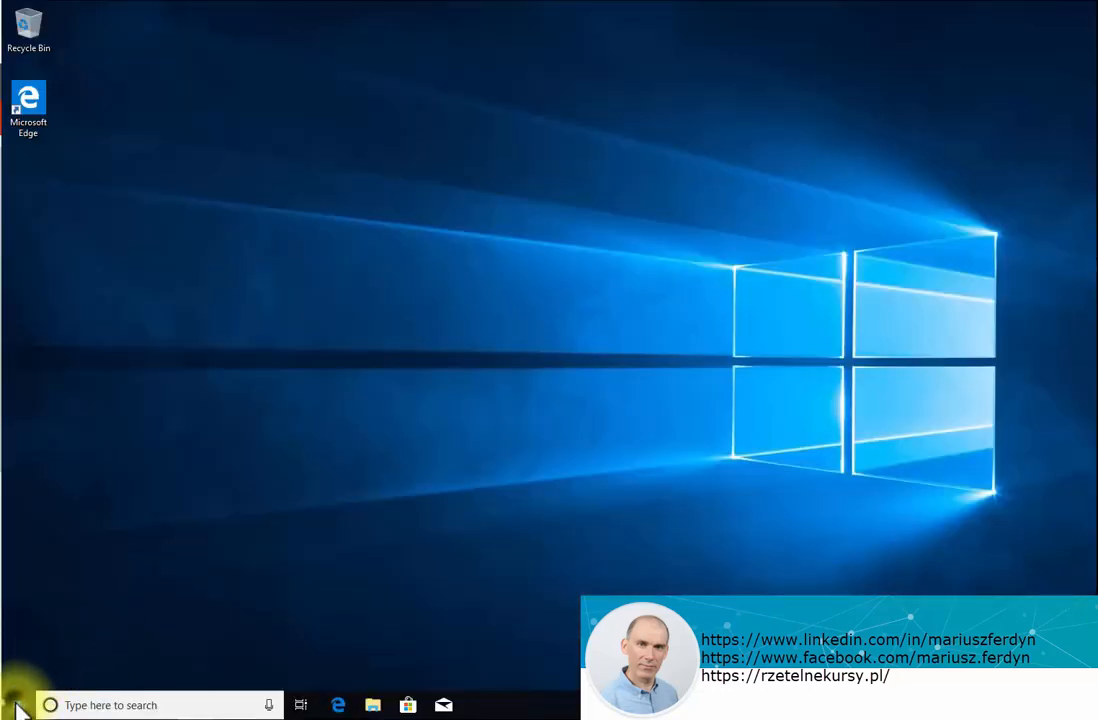
- Launch Outlook via Start search and accept the license terms
left_click(17, 706)
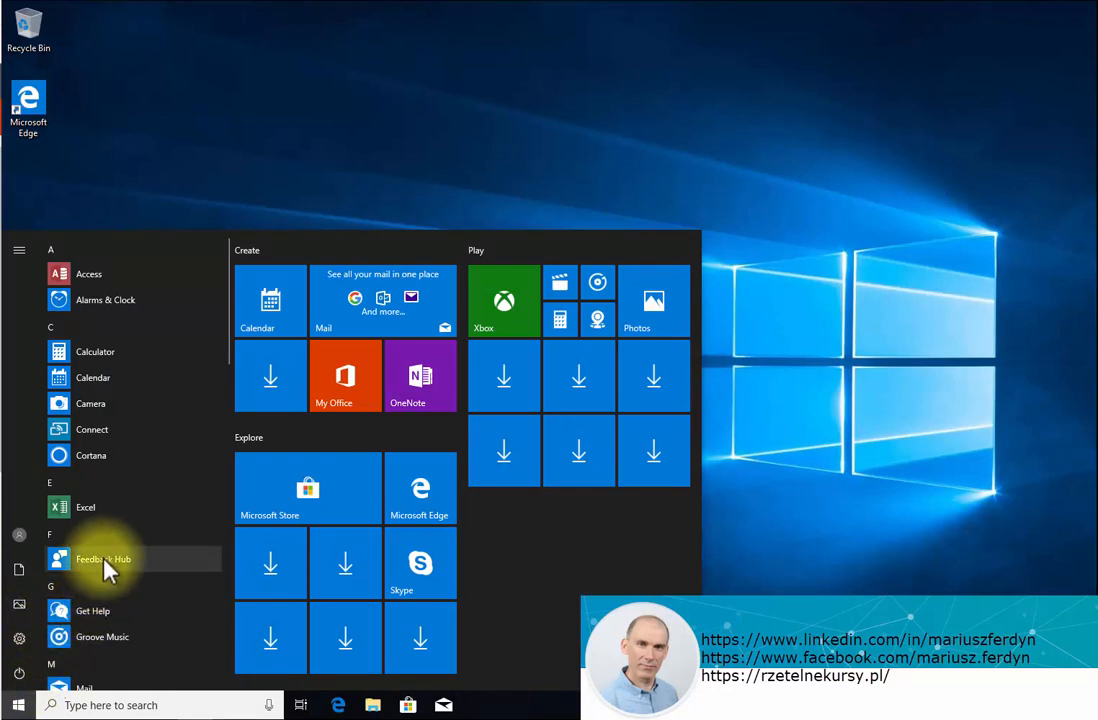
type("out")
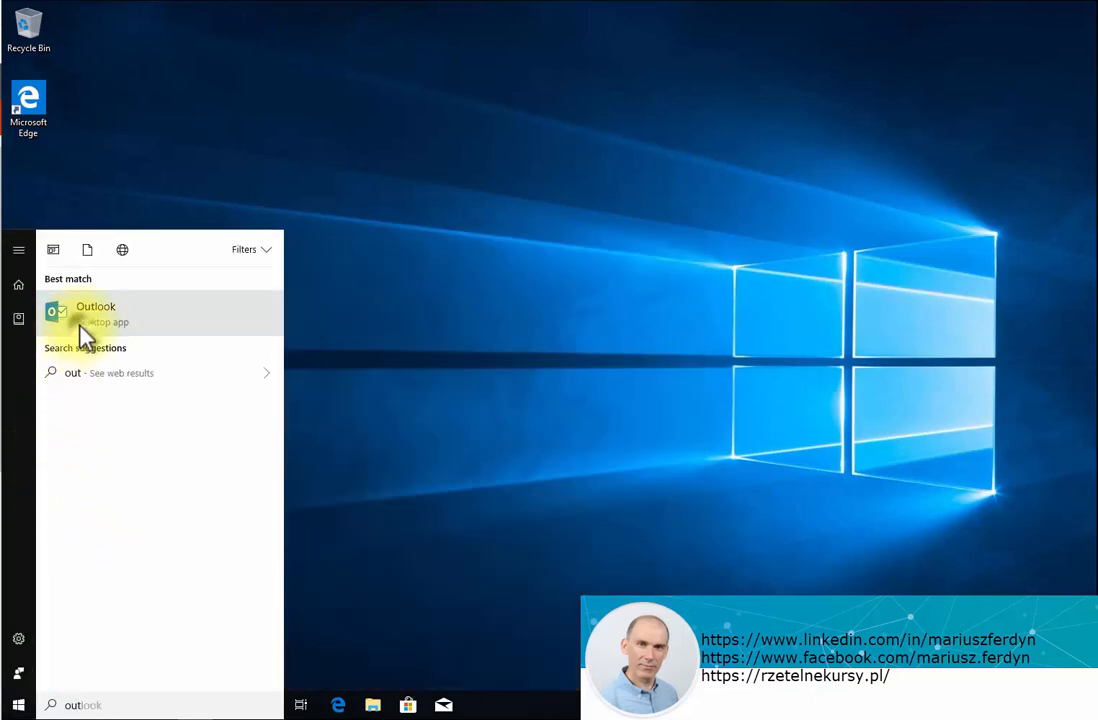
left_click(82, 320)
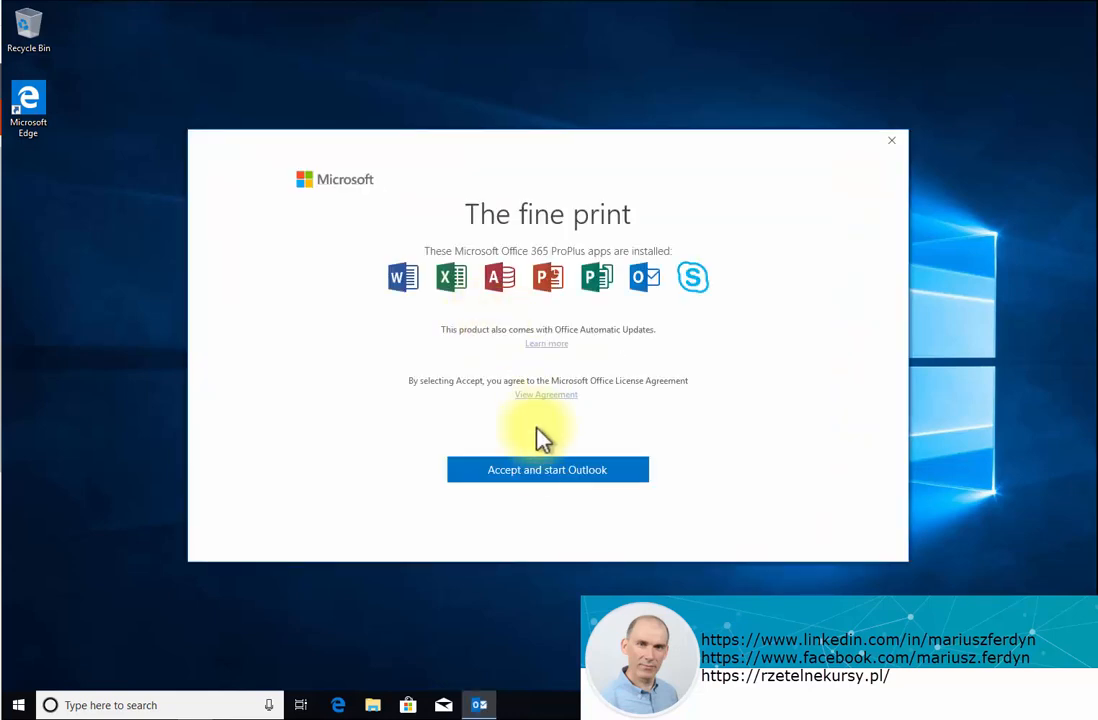
left_click(537, 474)
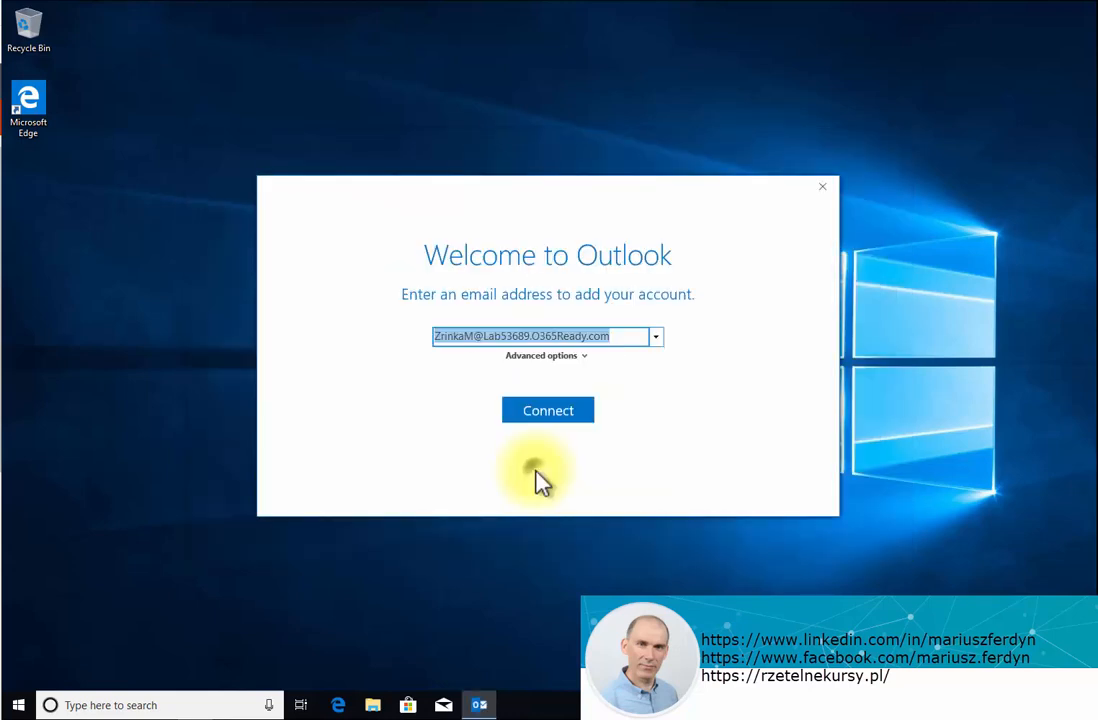
- Connect the prefilled migrated account, sign in with its password, and decline device management
left_click(553, 412)
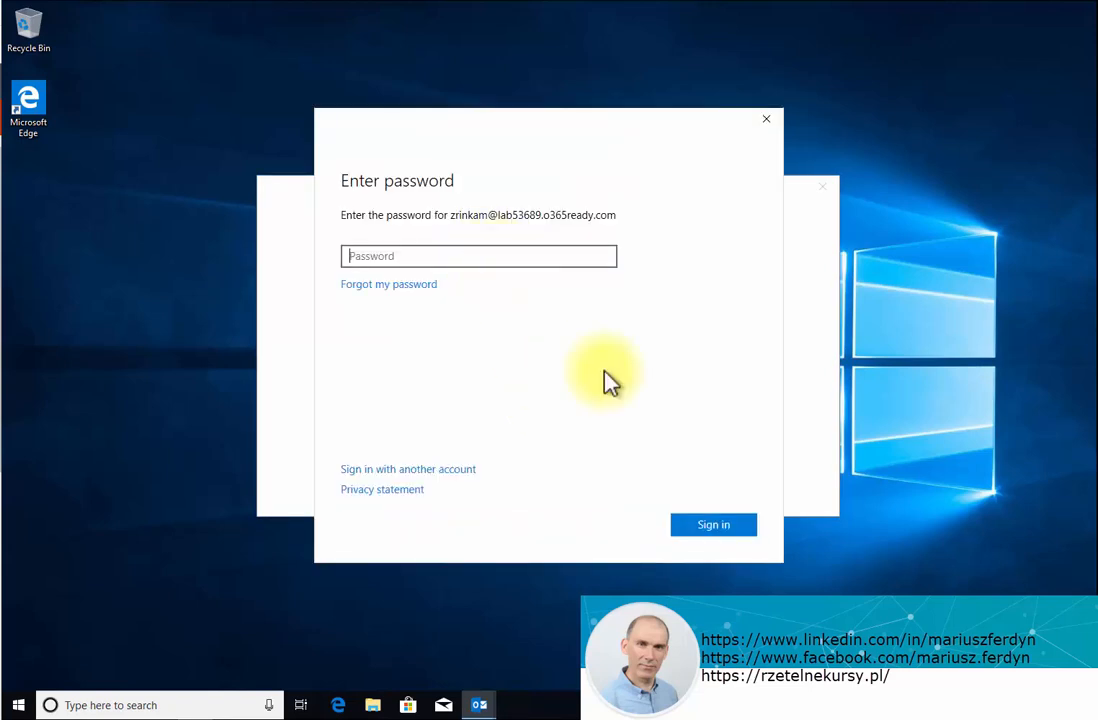
type("•••••••••••••")
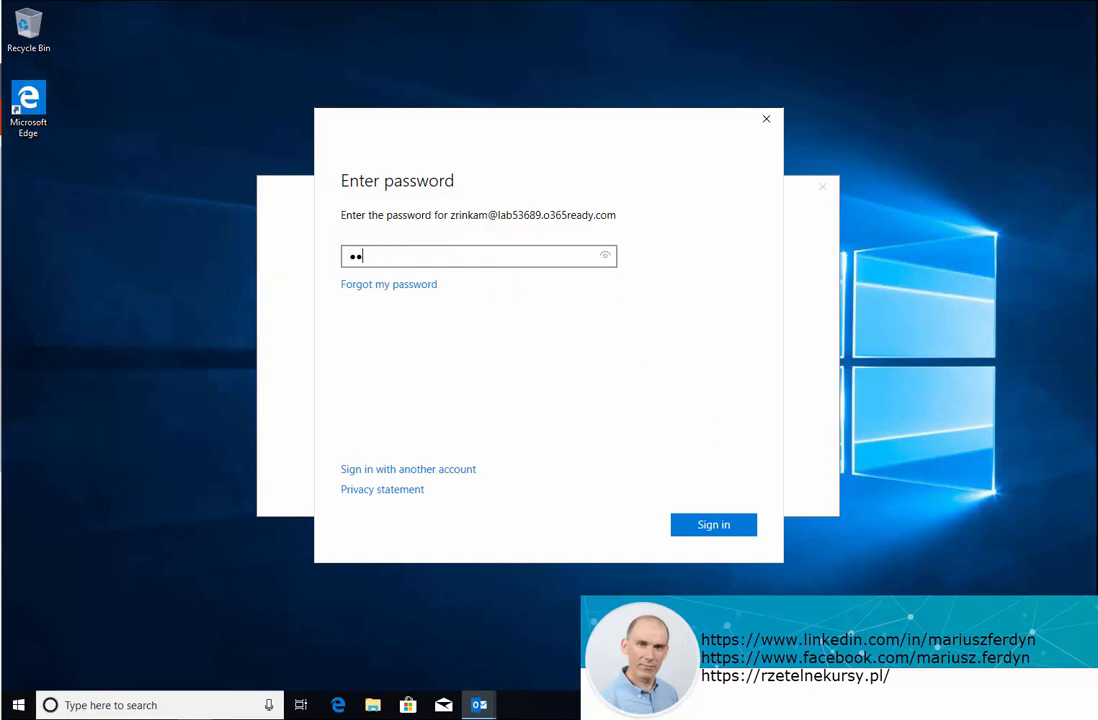
left_click(710, 526)
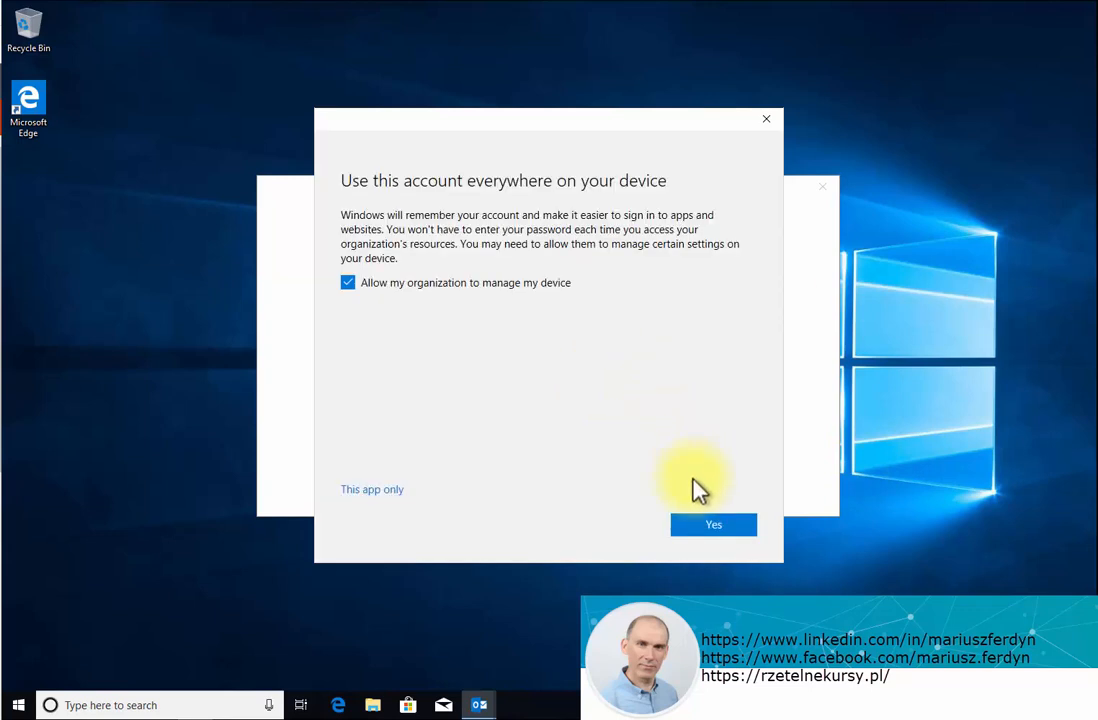
left_click(348, 284)
left_click(702, 527)
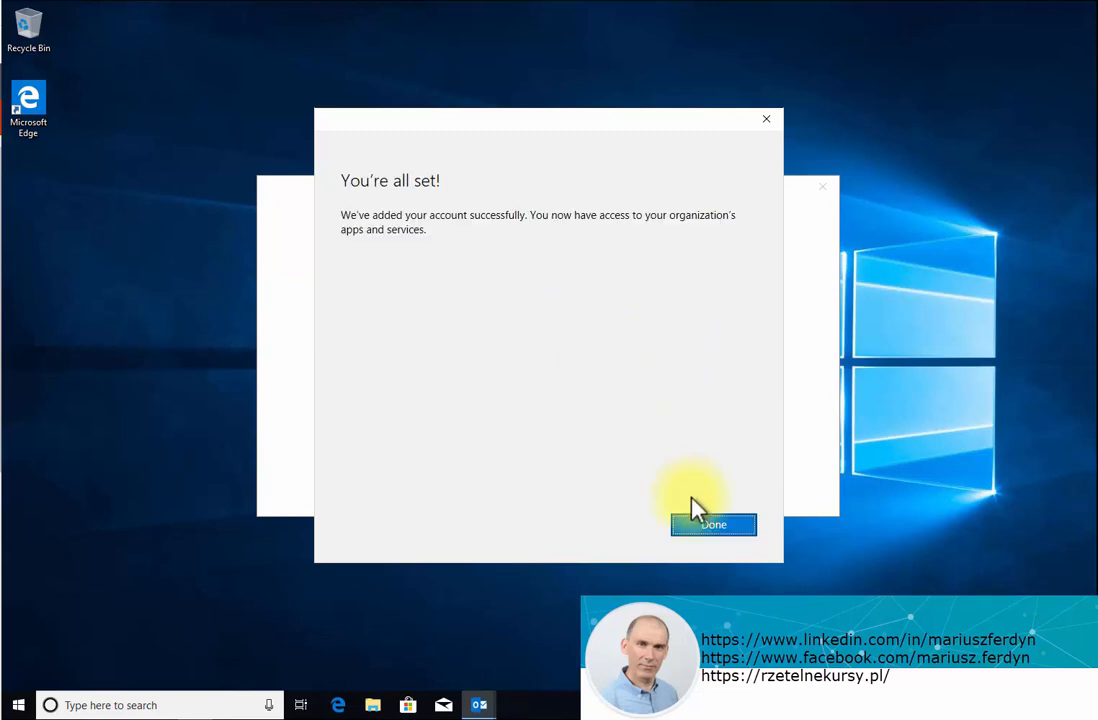
left_click(713, 526)
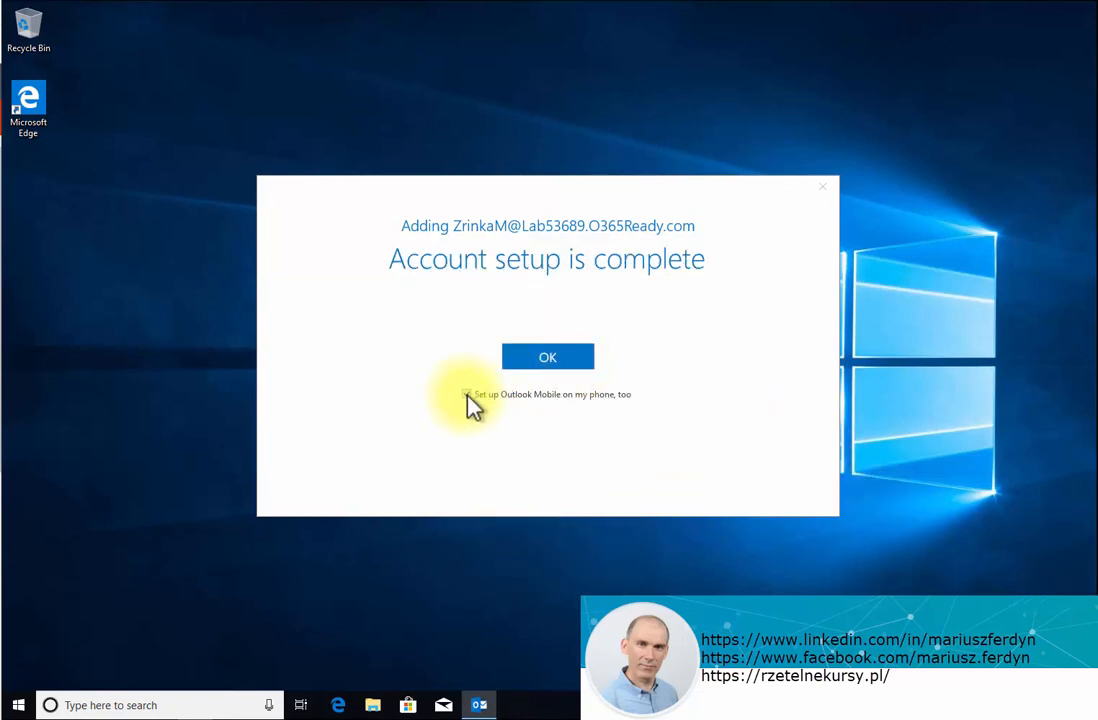
left_click(558, 362)
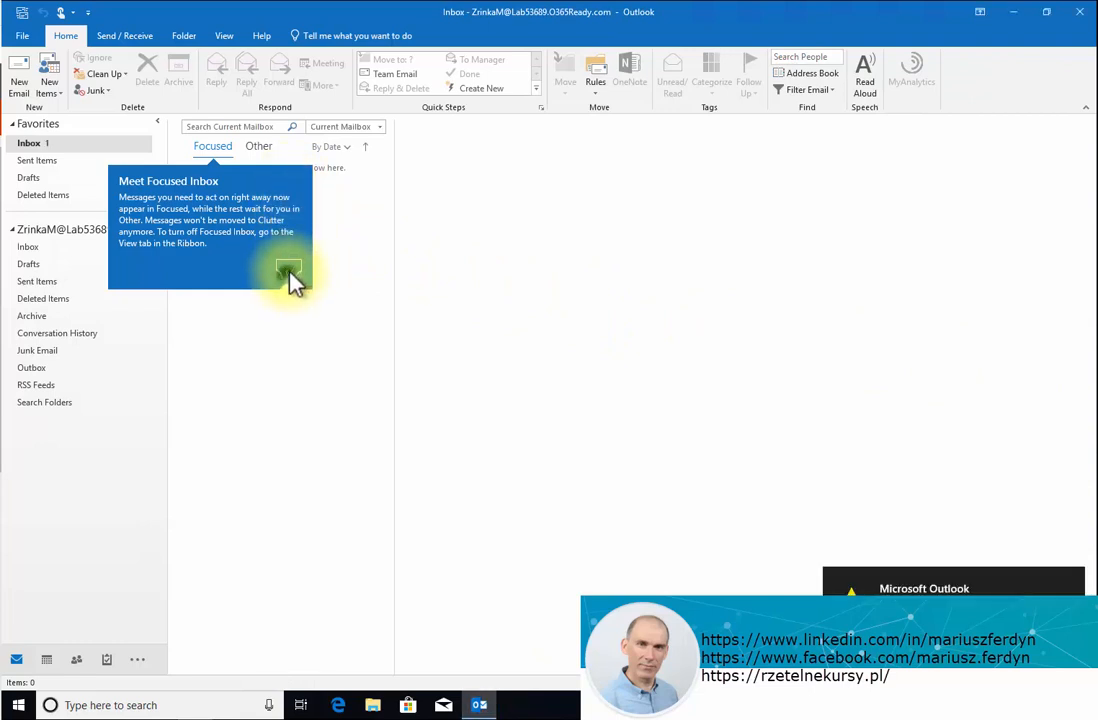
- Dismiss the Focused Inbox intro, open the Inbox, and read the test o365 message
left_click(288, 272)
left_click(50, 248)
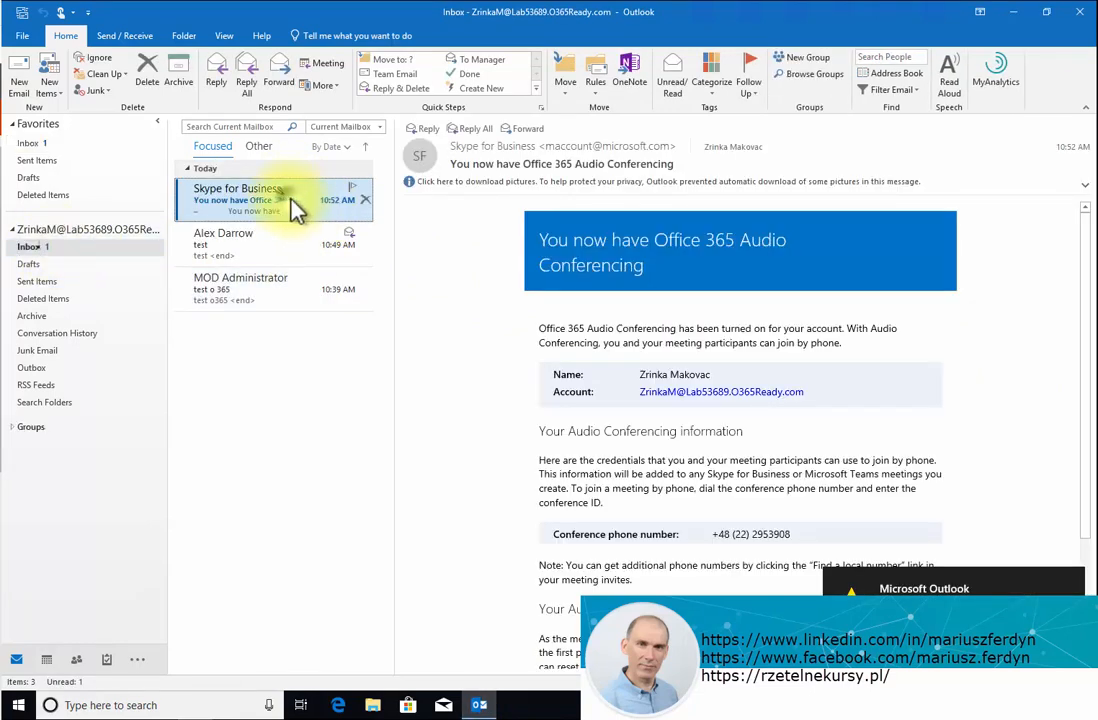
left_click(282, 254)
left_click(277, 296)
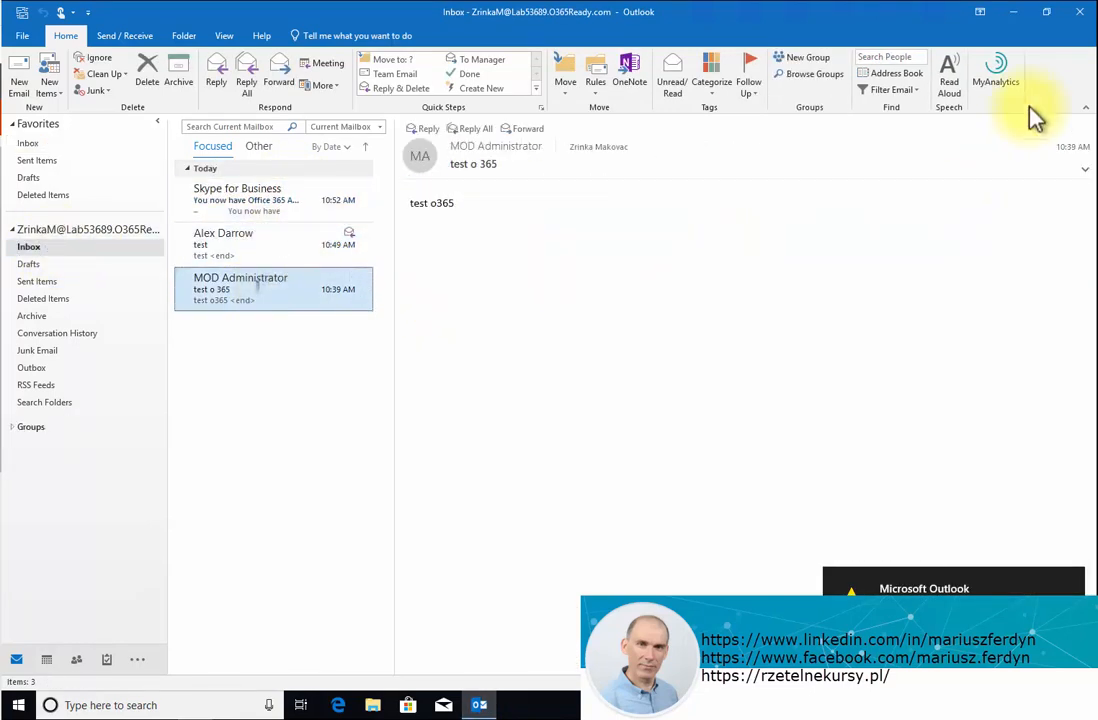